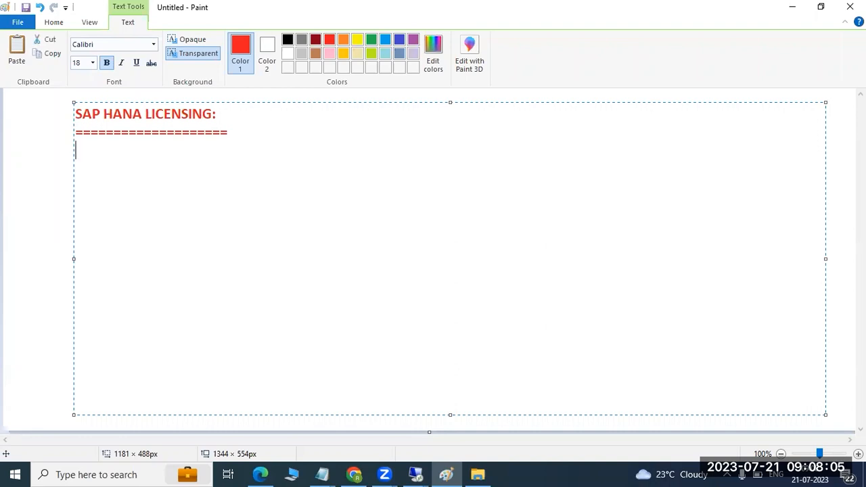
Add "1)TEMP - 90 days --valid" and "2)PERM" as a numbered list under the SAP HANA LICENSING heading.
type("1)TEMP")
key("Return")
type("2")
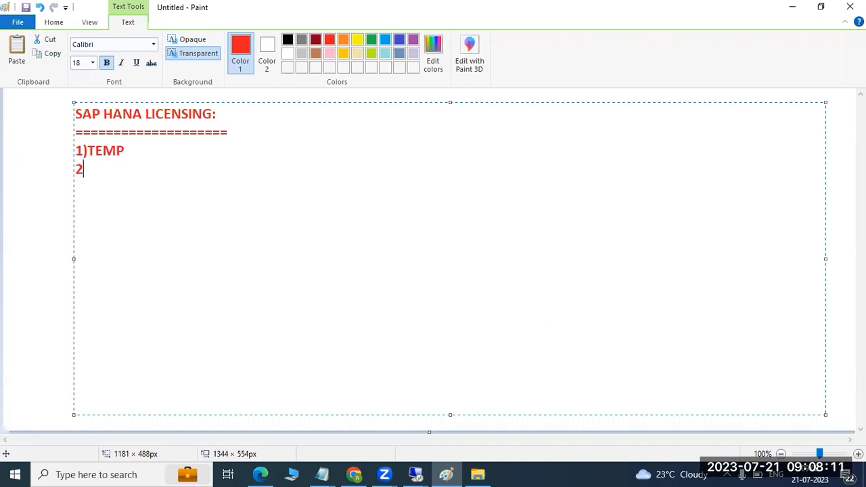
type(")PERMM")
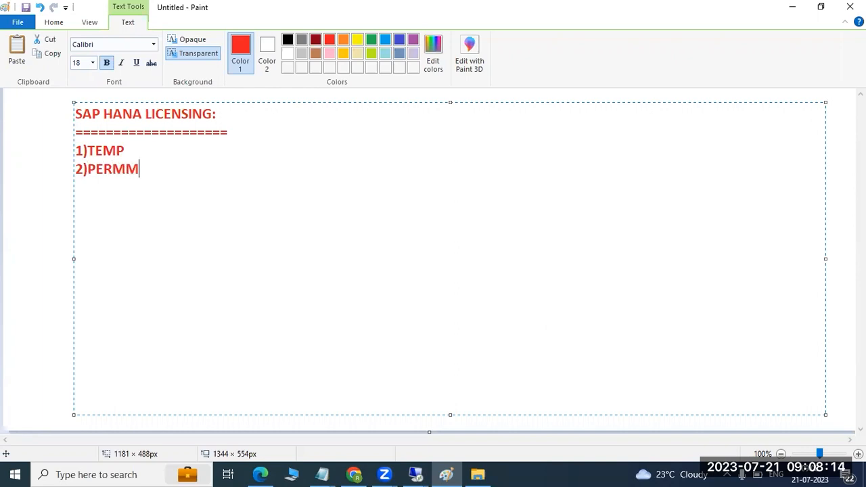
key("BackSpace")
left_click(125, 151)
type("-")
type("90 days --valid")
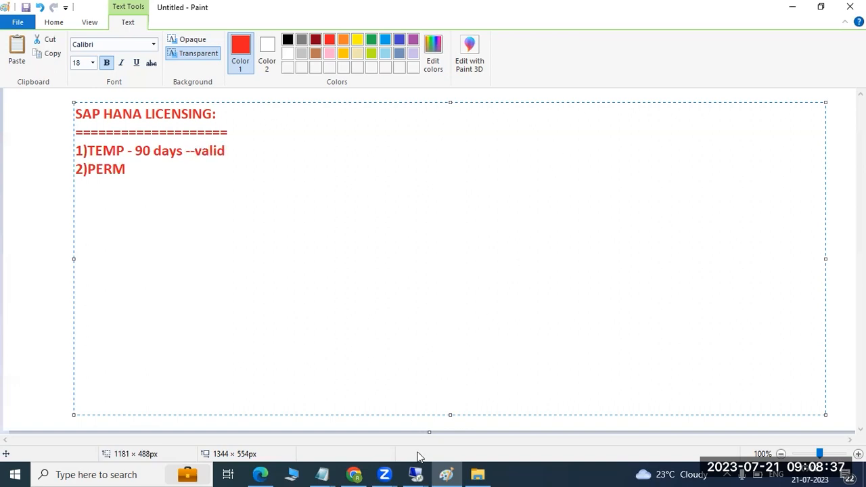
Switch to SAP HANA Studio and display the License properties of the SYSTEMDB@HDB system.
mouse_move(416, 475)
left_click(445, 419)
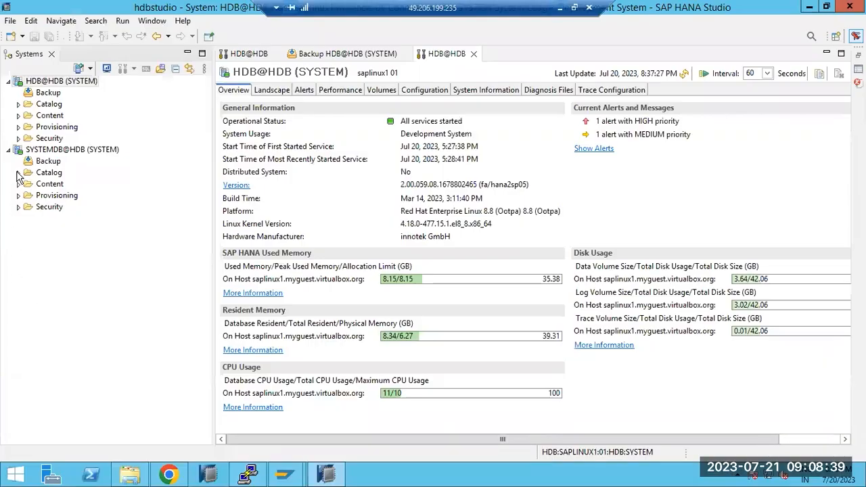
right_click(34, 149)
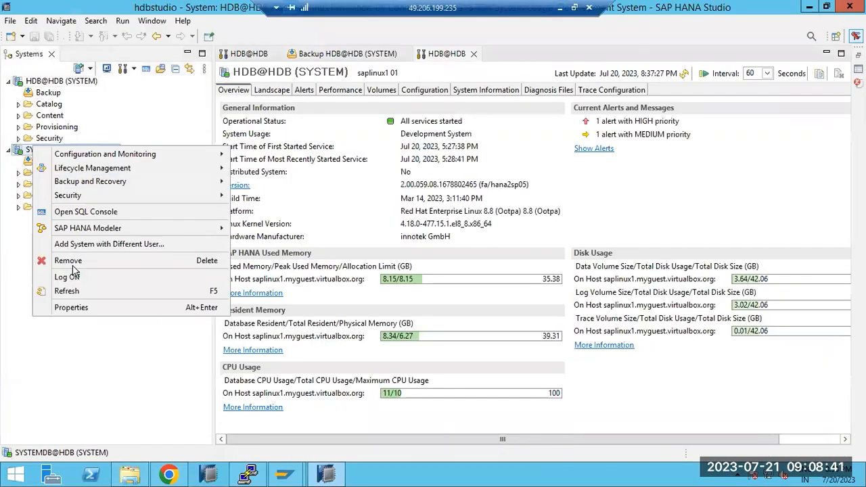
left_click(71, 308)
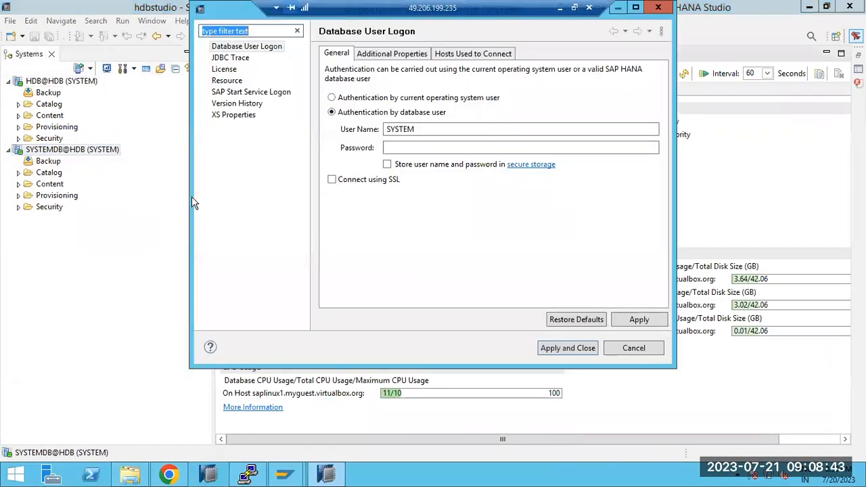
left_click(226, 70)
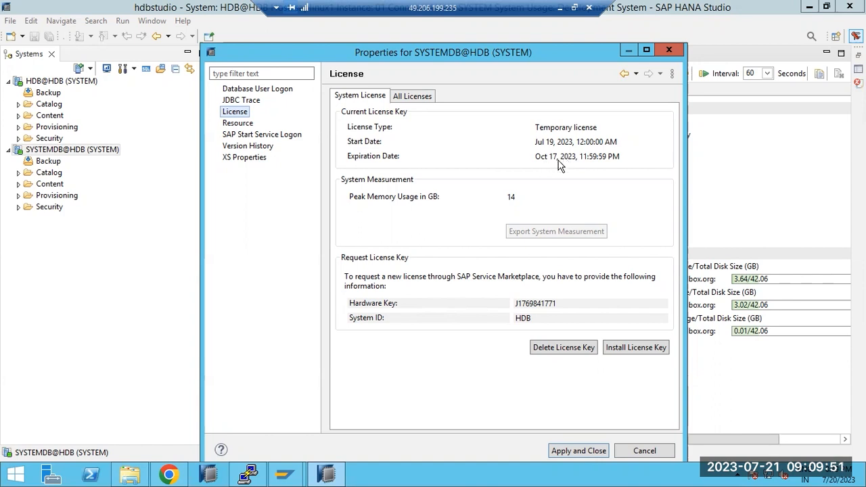
Open the license key installation file chooser for SYSTEMDB@HDB, browse This PC's drives, and close it without choosing a file.
left_click(624, 348)
left_click(245, 208)
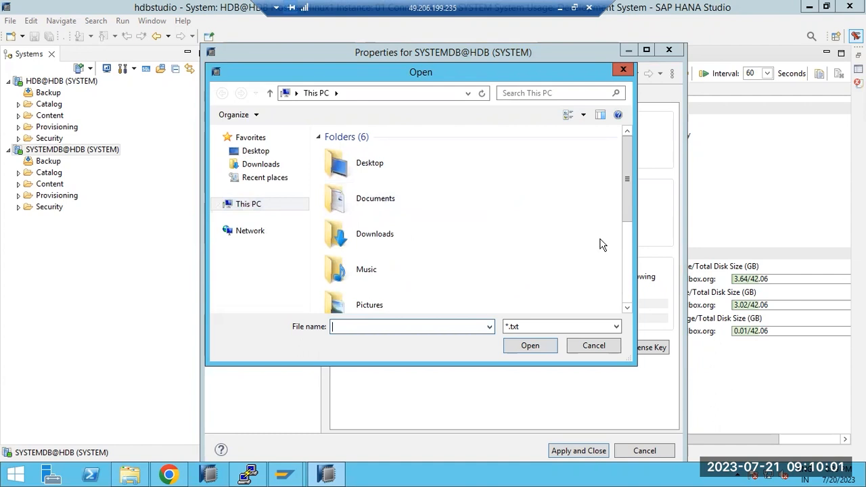
left_click(631, 249)
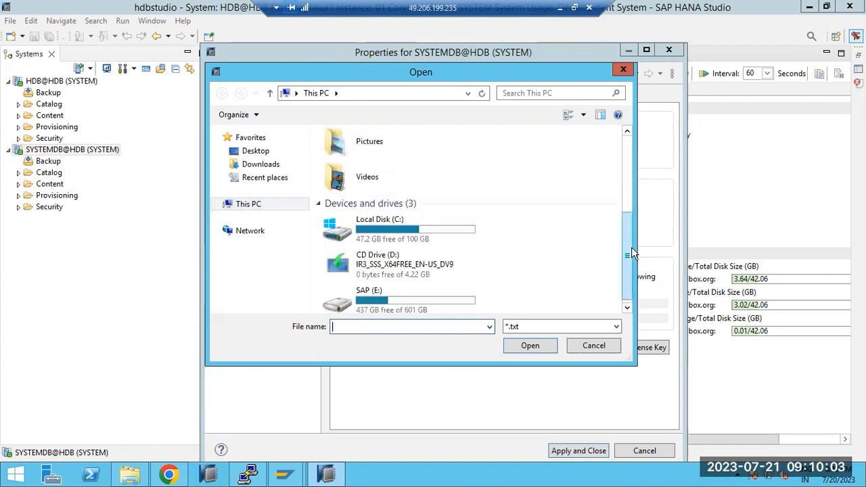
left_click(620, 68)
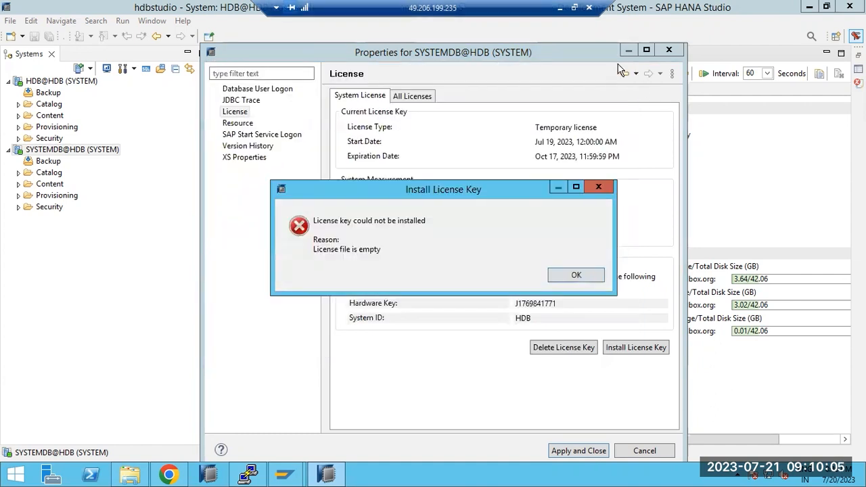
Switch back to Paint and add " -" after "2)PERM".
left_click(559, 9)
left_click(192, 173)
type("-")
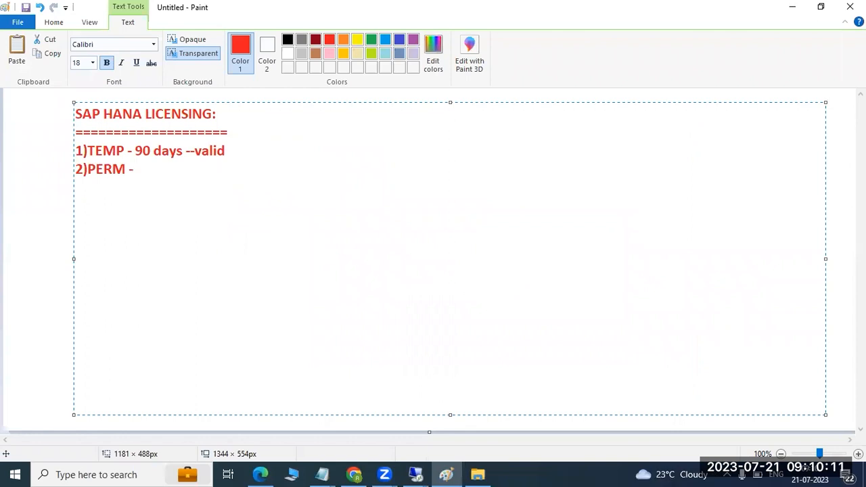
type(" you need tto get the perm")
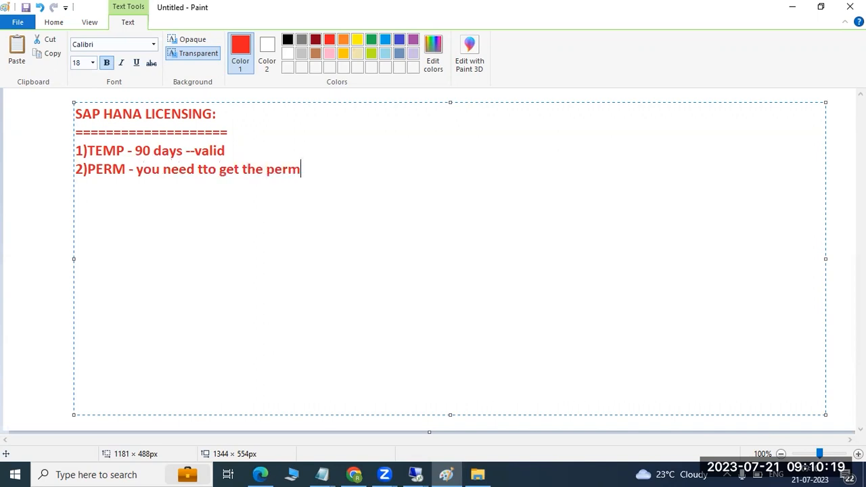
type("anet")
key("BackSpace")
key("BackSpace")
key("BackSpace")
key("BackSpace")
key("BackSpace")
key("BackSpace")
key("BackSpace")
key("BackSpace")
key("BackSpace")
key("BackSpace")
key("BackSpace")
key("BackSpace")
key("BackSpace")
key("BackSpace")
key("BackSpace")
key("BackSpace")
key("BackSpace")
key("BackSpace")
key("BackSpace")
key("BackSpace")
key("BackSpace")
key("BackSpace")
key("BackSpace")
key("BackSpace")
key("BackSpace")
key("BackSpace")
key("BackSpace")
key("BackSpace")
key("BackSpace")
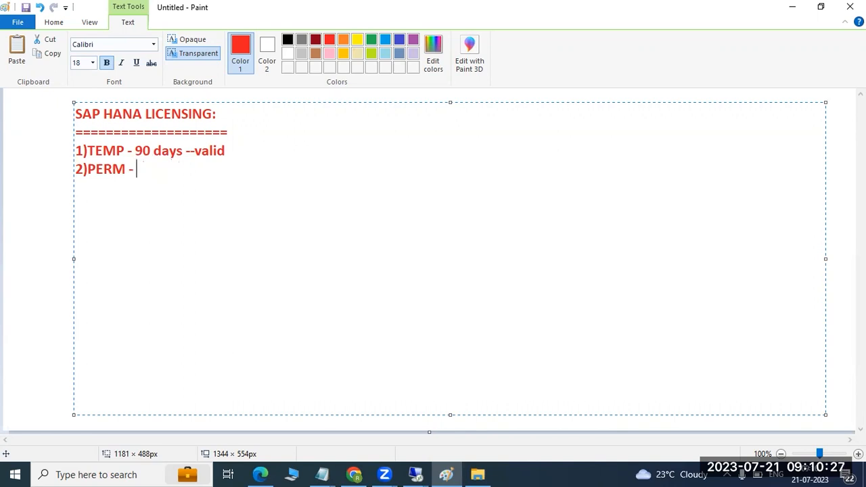
List the permanent license types after the PERM dash as "1) ENFORCED" and, aligned on the line below, "2)UNENFORCED".
type("1) ENFORCED")
key("Return")
key("BackSpace")
type("2)")
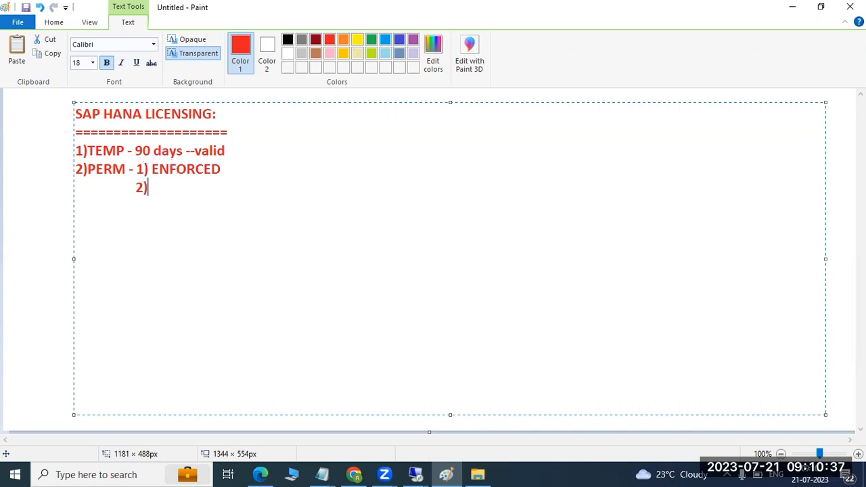
type("UNENFORCED")
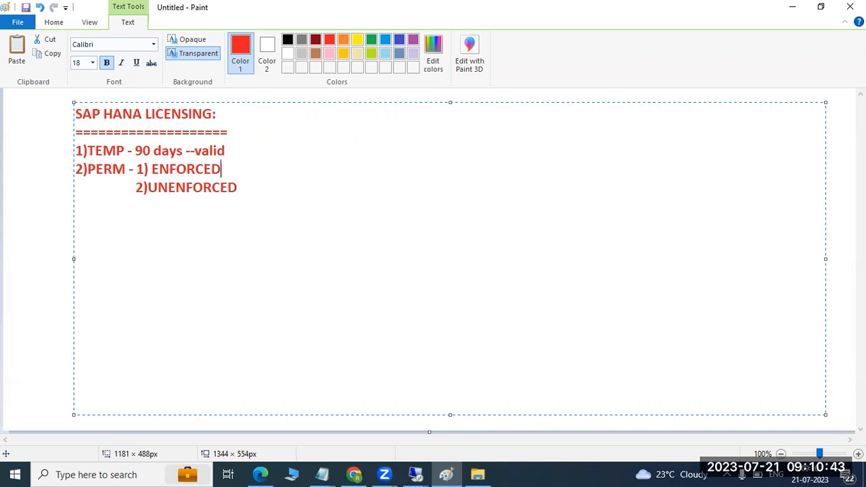
Add a dash after both ENFORCED and UNENFORCED, and write "Limited -" after the ENFORCED dash.
type(" -")
key("Down")
key("End")
type("-")
left_click(228, 169)
type("Limited -")
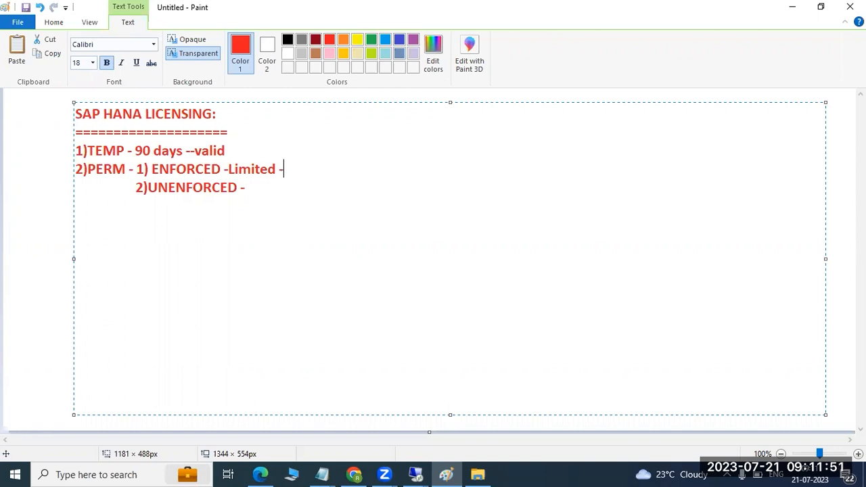
Write "based on mainmemory" directly after the underline of the SAP HANA LICENSING heading.
left_click(245, 187)
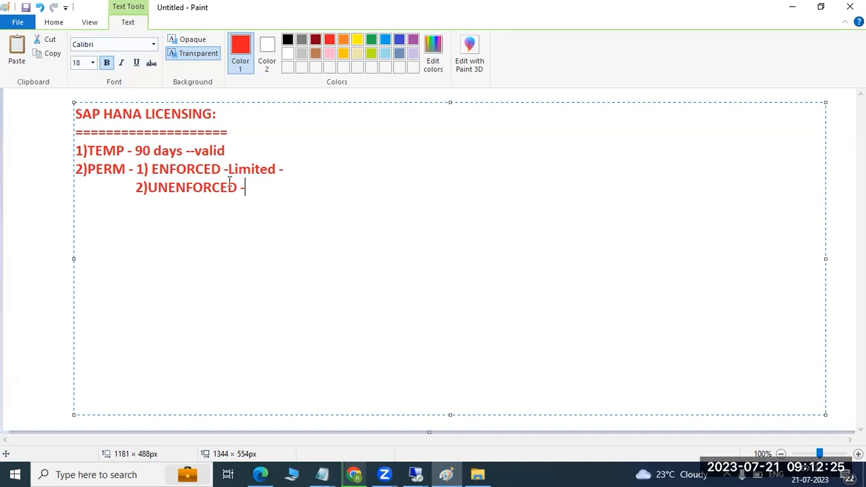
left_click(311, 169)
left_click(276, 133)
type("based on mi")
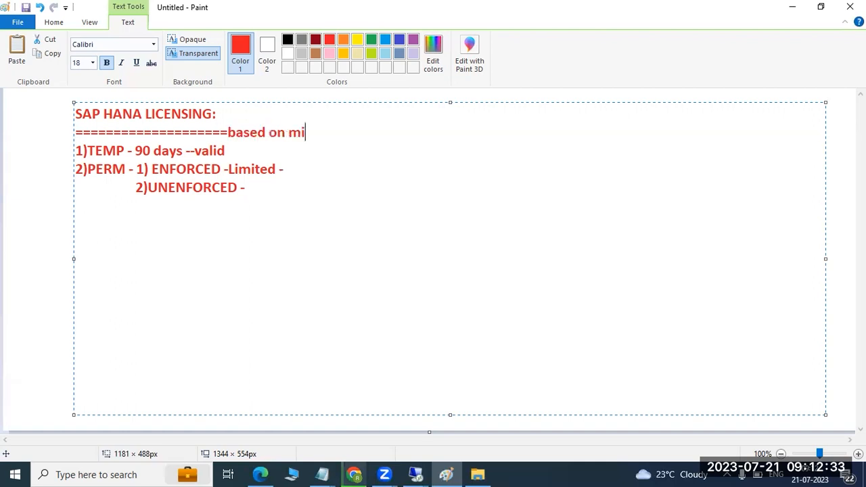
key("BackSpace")
type("ainmemory")
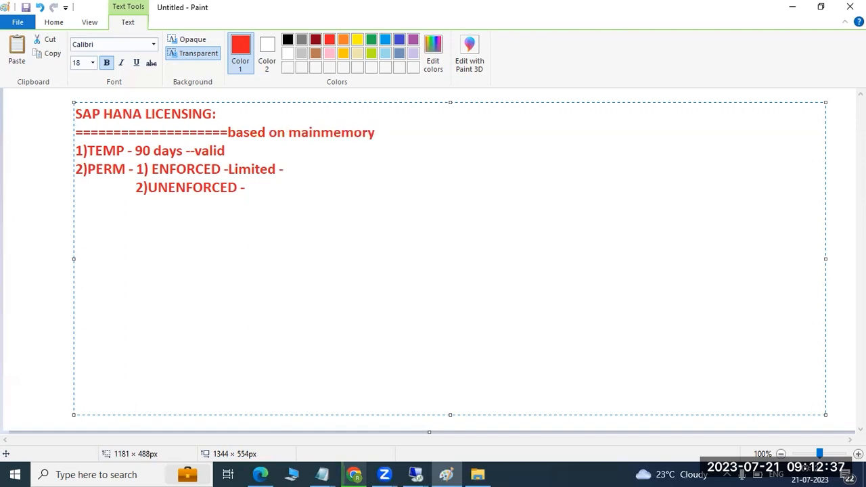
type(" 1")
key("BackSpace")
Append "system will be locked" after "Limited -" in the ENFORCED entry.
left_click(305, 165)
type("systen")
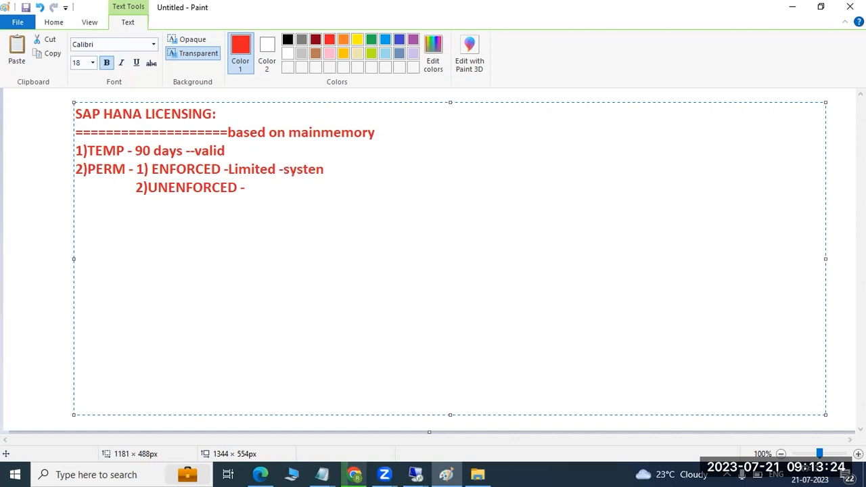
key("BackSpace")
type("m will be locked")
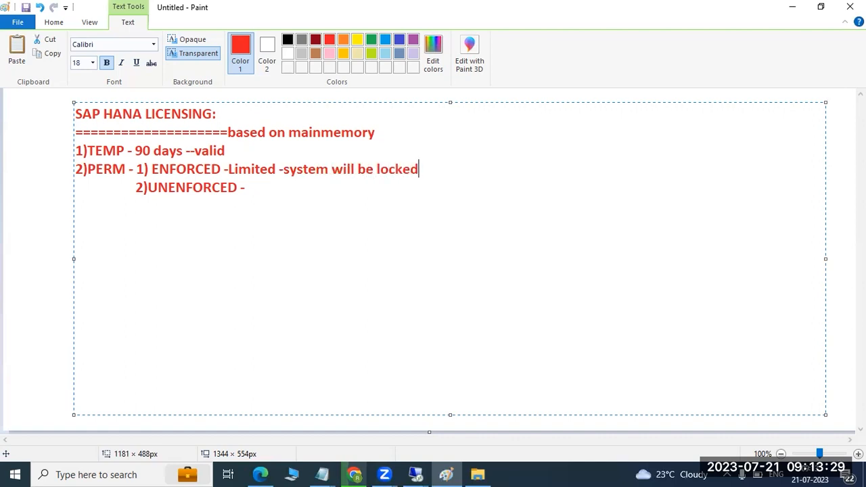
Extend the dash after UNENFORCED to "-----" and highlight the PERM entries briefly.
left_click(244, 188)
type("----")
left_click_drag(82, 169, 300, 198)
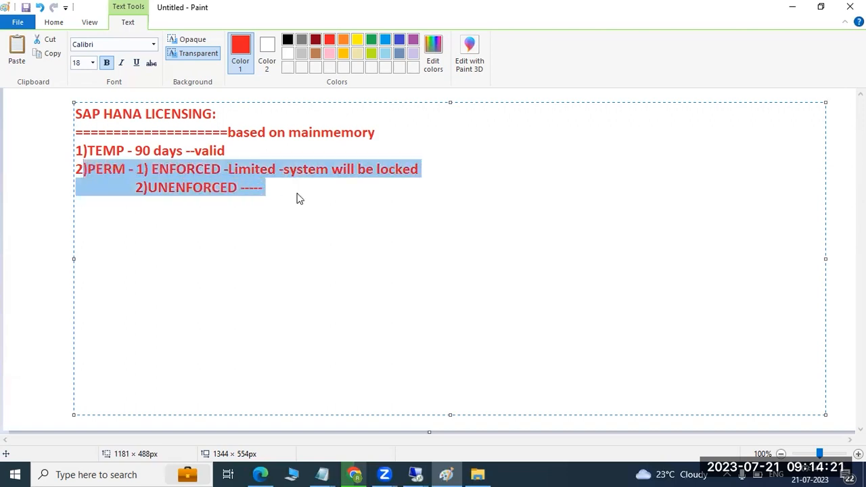
left_click(299, 195)
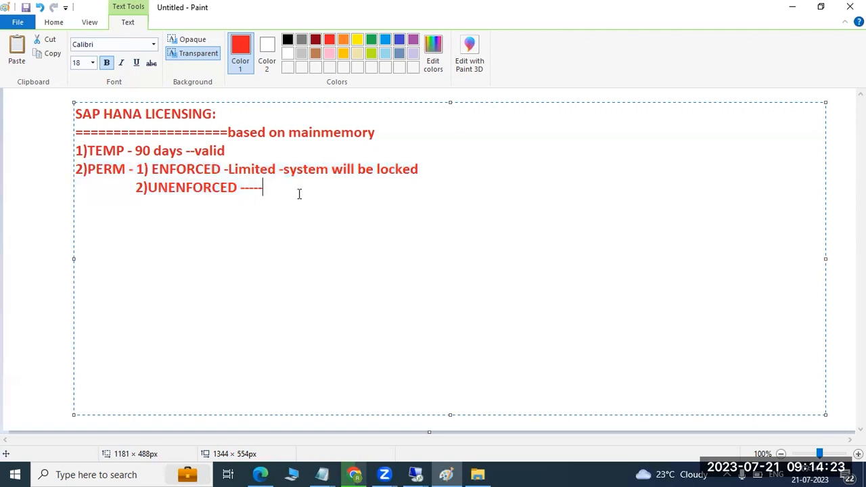
Append "----validity --" to the end of the ENFORCED line.
left_click(433, 171)
type("----validity ")
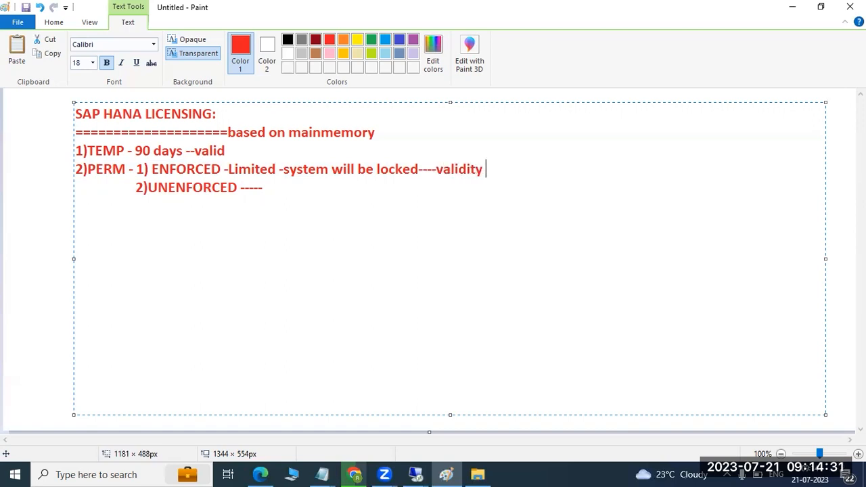
type("--")
type("pe")
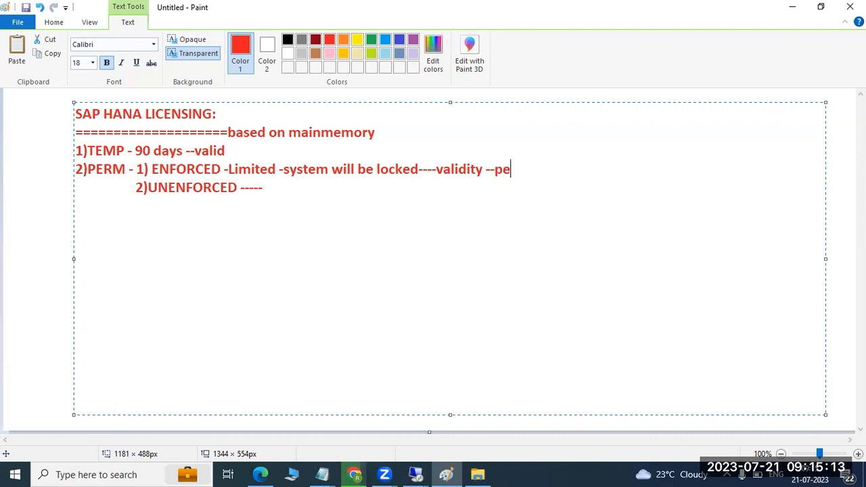
type("rmanet")
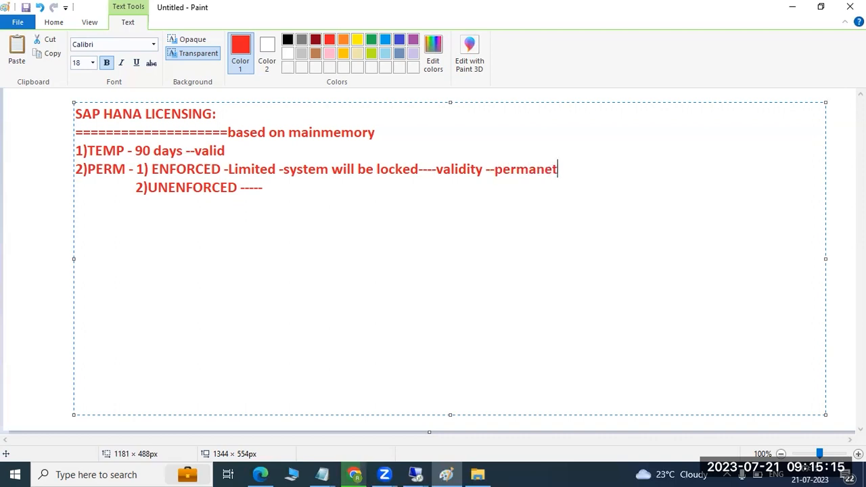
key("BackSpace")
key("BackSpace")
key("BackSpace")
key("BackSpace")
key("BackSpace")
key("BackSpace")
key("BackSpace")
key("BackSpace")
key("BackSpace")
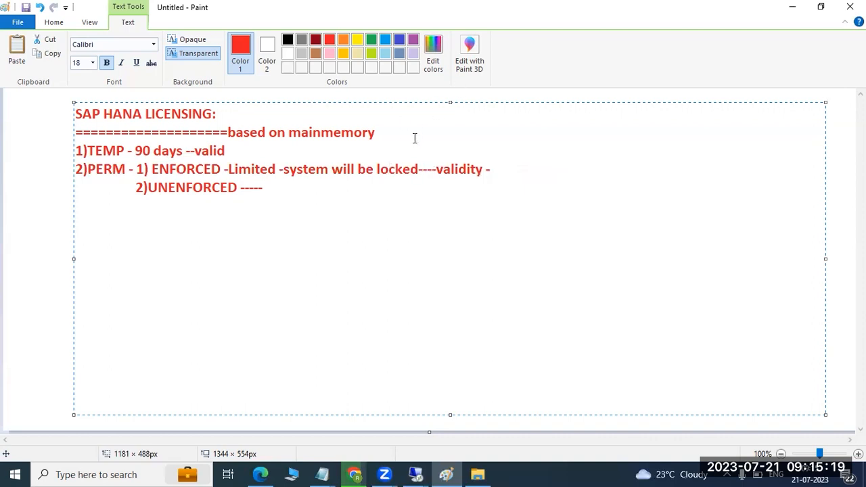
Complete the ENFORCED line after the validity dash with "again temp license willbe applied 28 days.".
type("agai")
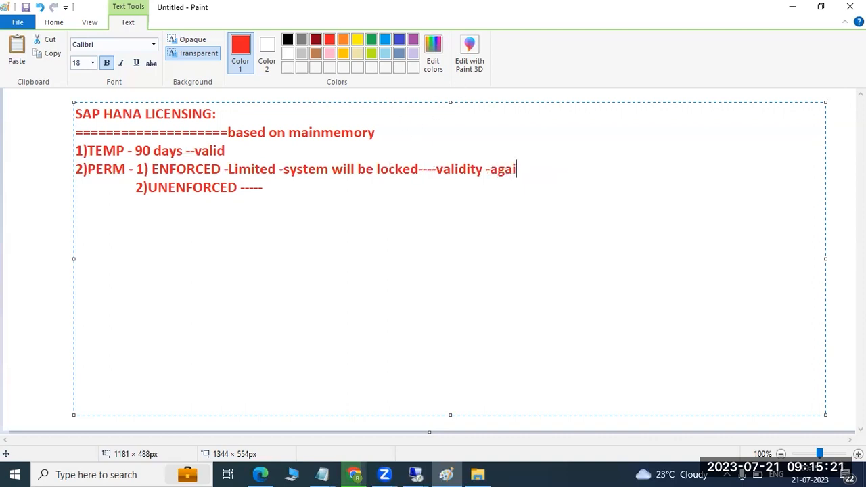
type("n temp license wu")
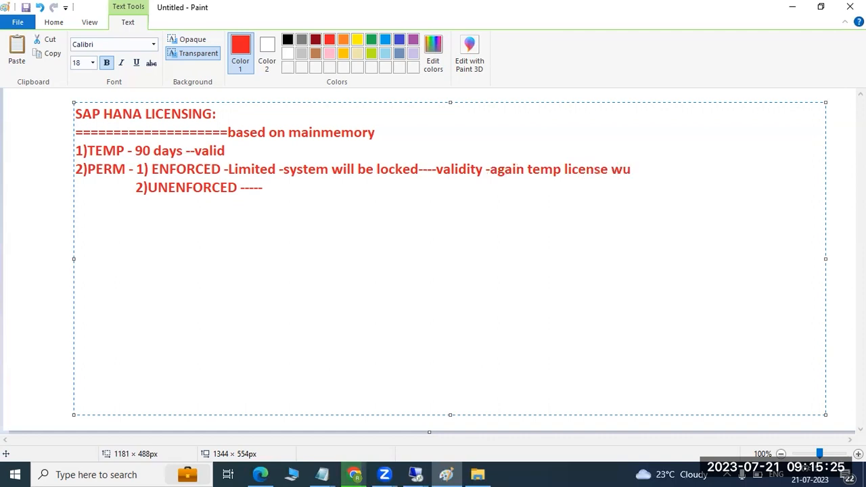
key("BackSpace")
type("ill")
type("be applied ")
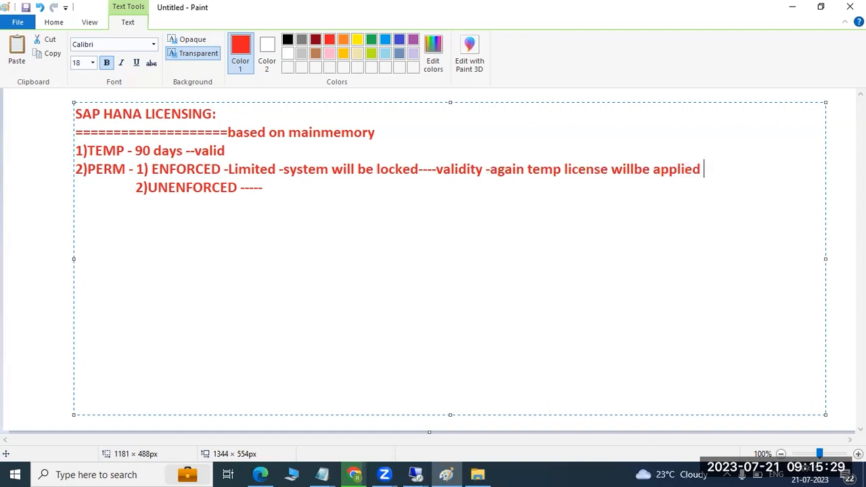
type("28 days.")
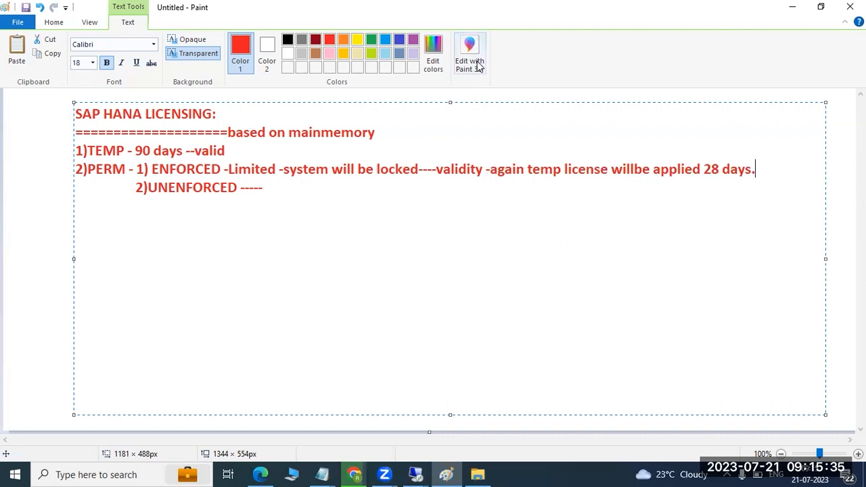
Review the 28-day note, the TEMP validity, and the ENFORCED and UNENFORCED entries by highlighting each in turn.
left_click_drag(704, 168, 724, 169)
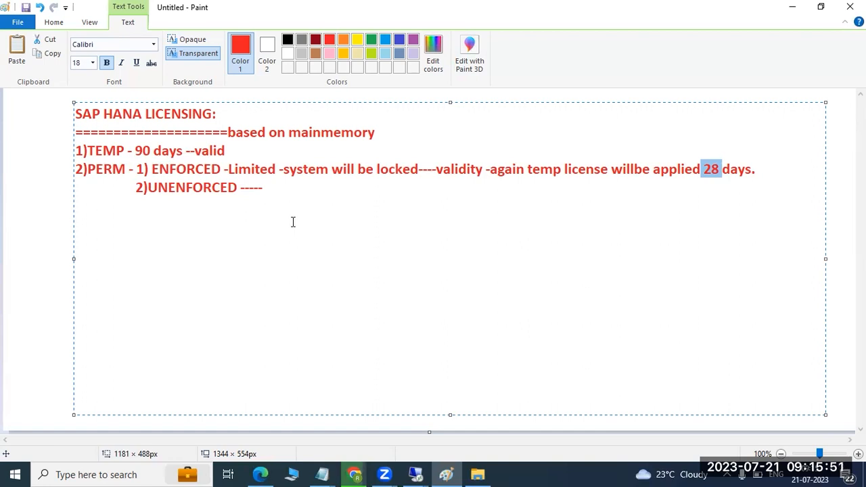
left_click(118, 150)
left_click_drag(119, 150, 225, 150)
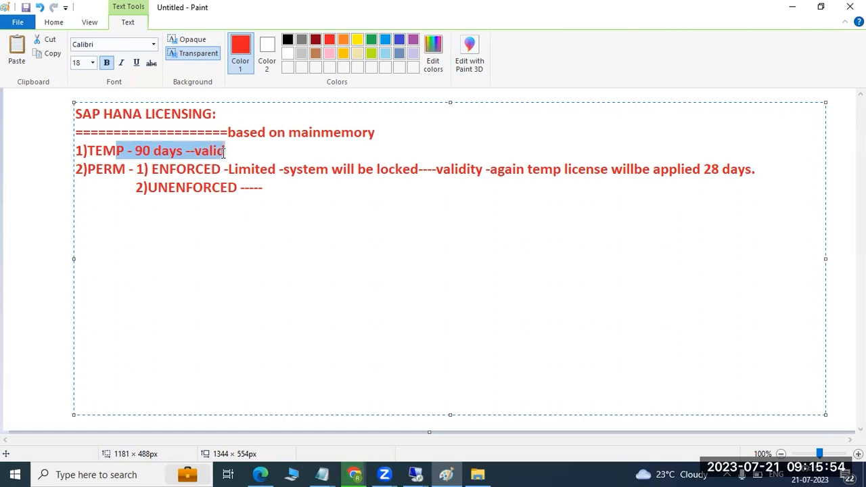
double_click(155, 150)
left_click_drag(86, 169, 186, 171)
left_click_drag(132, 184, 208, 188)
left_click(175, 167)
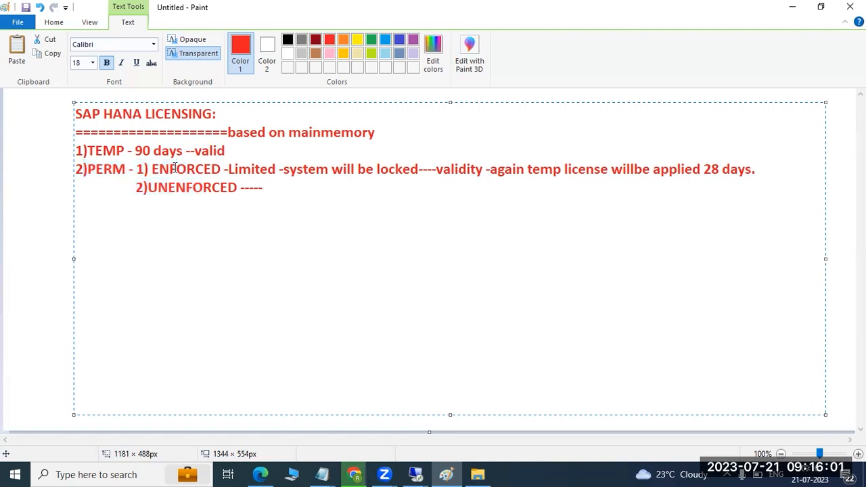
left_click_drag(175, 169, 234, 174)
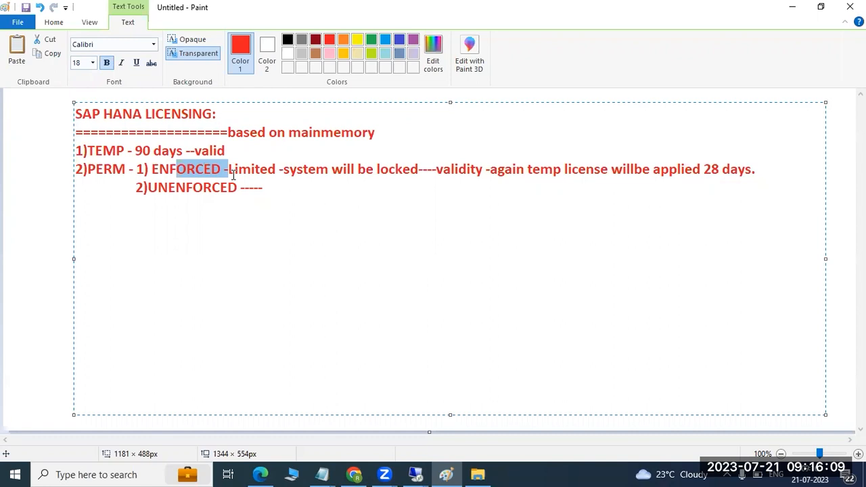
Review the ENFORCED lock and validity wording, the 28-day temp license note, and the full license notes by highlighting each in turn.
left_click_drag(230, 170, 412, 169)
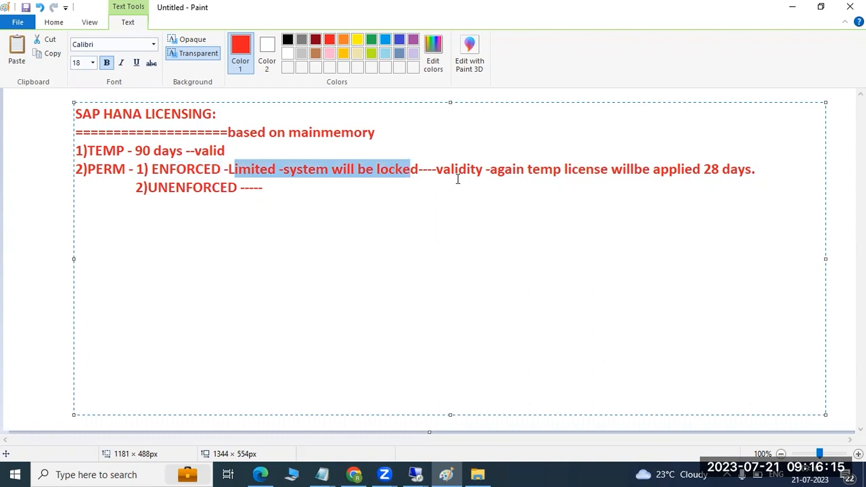
left_click_drag(524, 166, 757, 173)
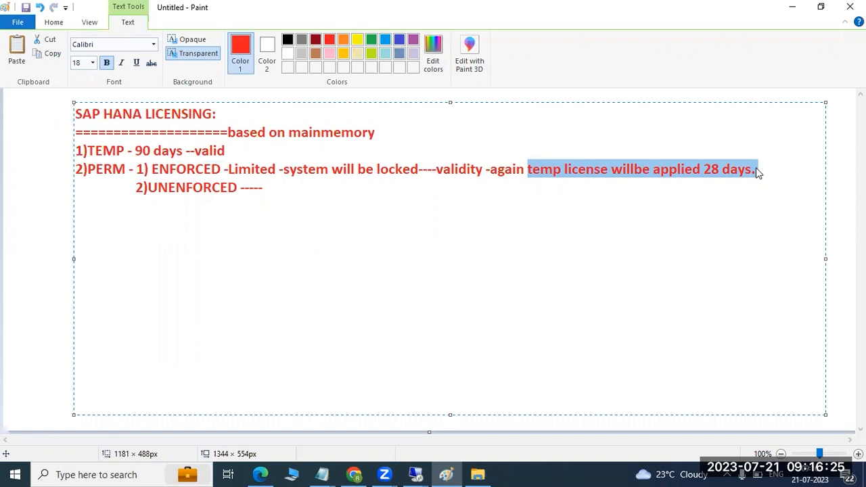
double_click(714, 169)
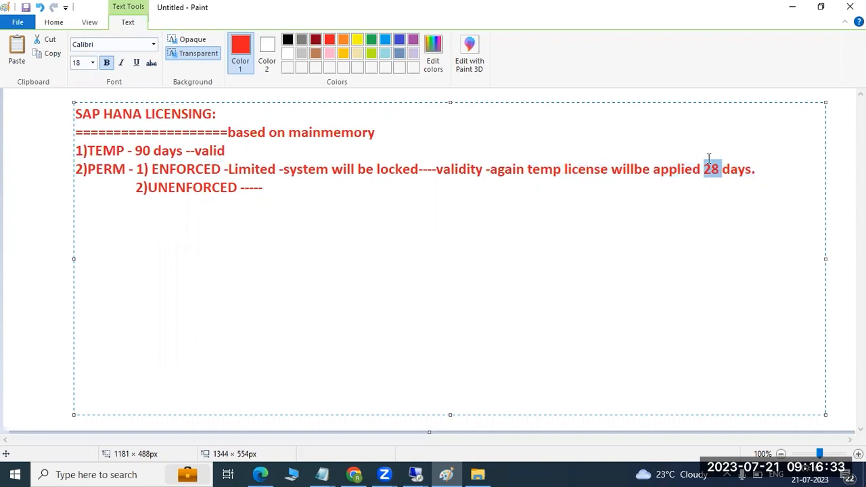
left_click(255, 177)
left_click(277, 207)
left_click_drag(269, 189, 47, 130)
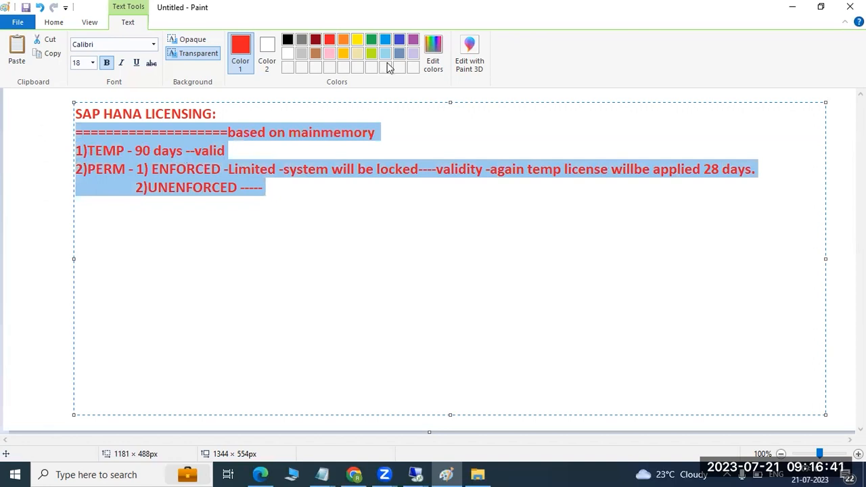
Switch to the remote SAP HANA Studio session and show the License page in the properties of SYSTEMDB@HDB.
mouse_move(415, 475)
left_click(452, 434)
left_click(555, 274)
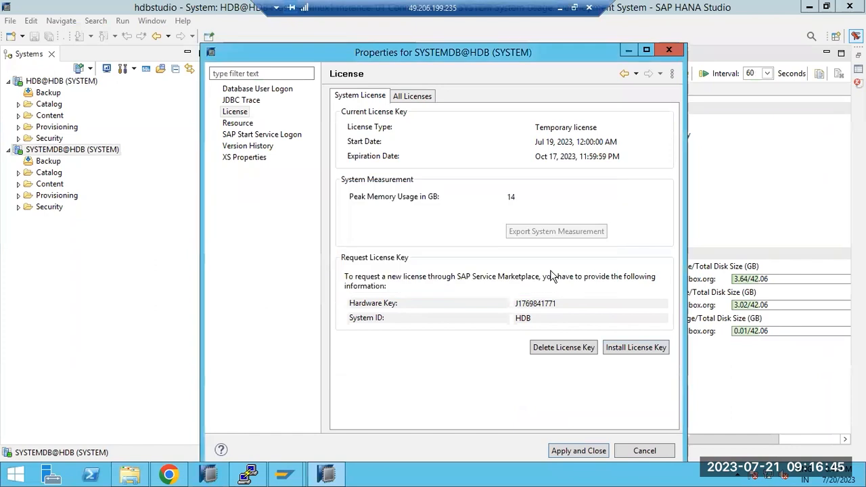
left_click(236, 112)
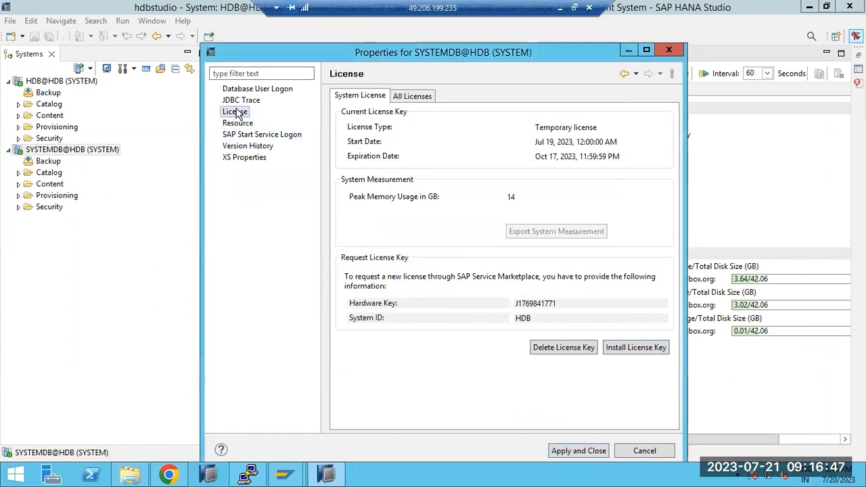
Start installing a license key for SYSTEMDB@HDB, browse Downloads for a *.txt file, and cancel both the file selection and the properties.
left_click(628, 347)
left_click(595, 327)
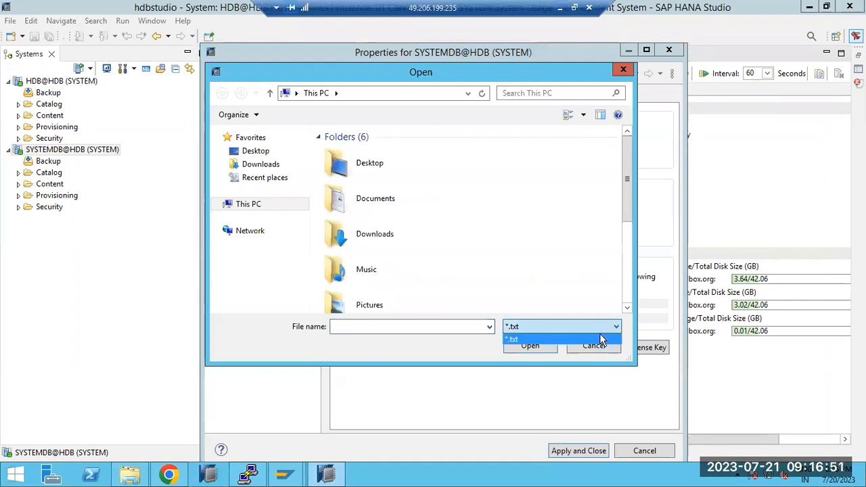
left_click(250, 168)
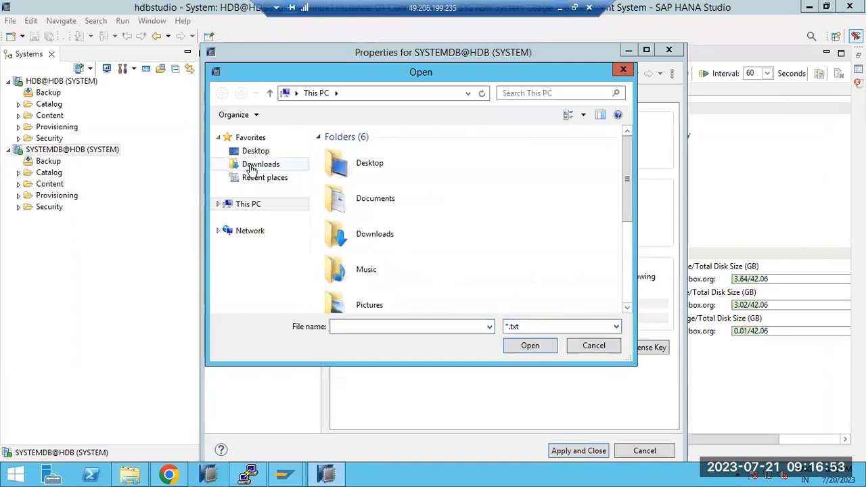
left_click(249, 165)
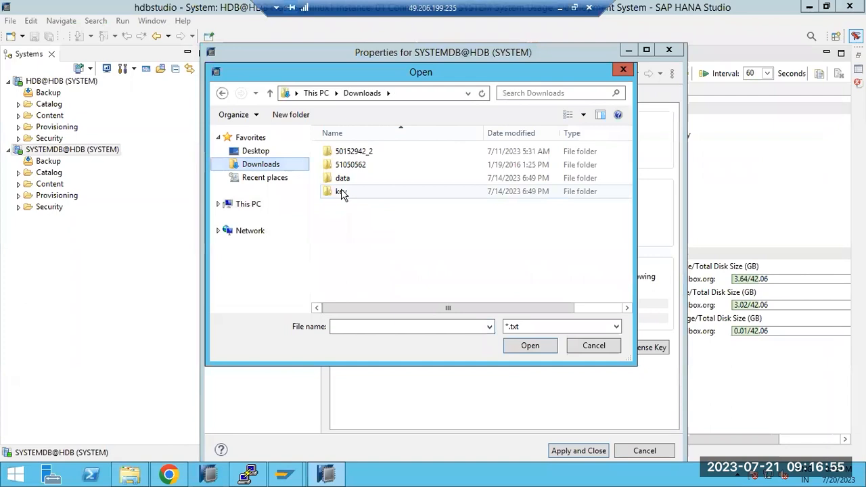
left_click(249, 203)
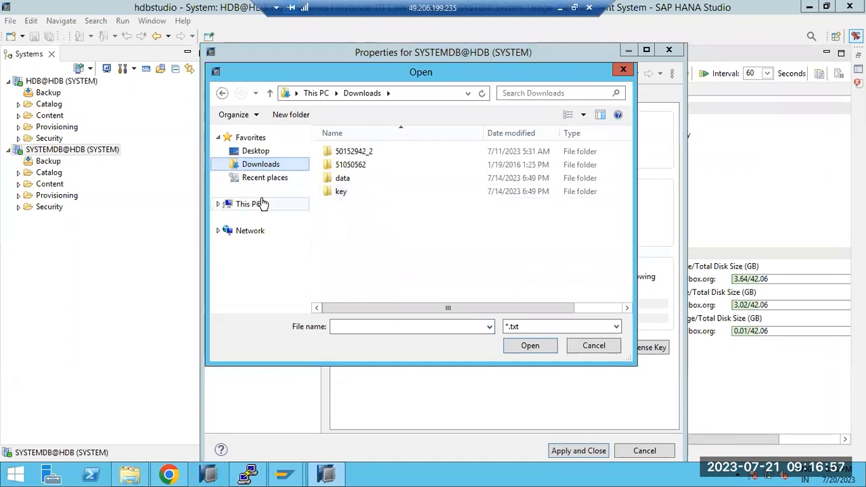
left_click(579, 346)
left_click(575, 275)
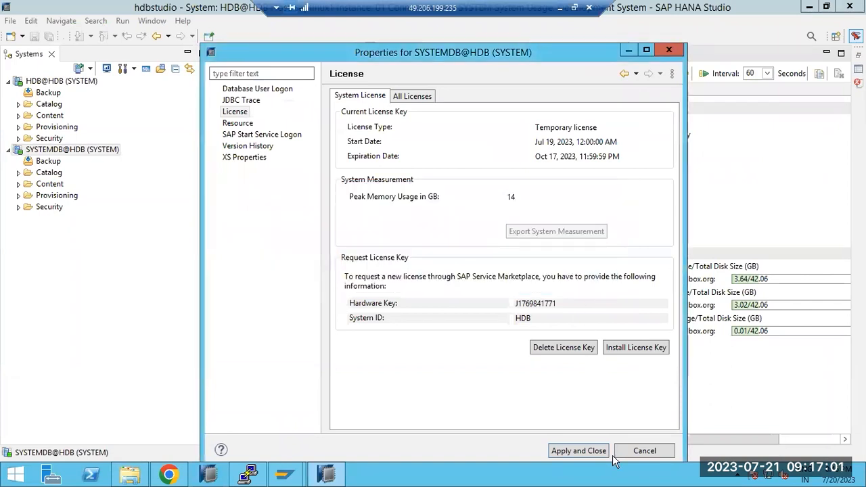
left_click(626, 452)
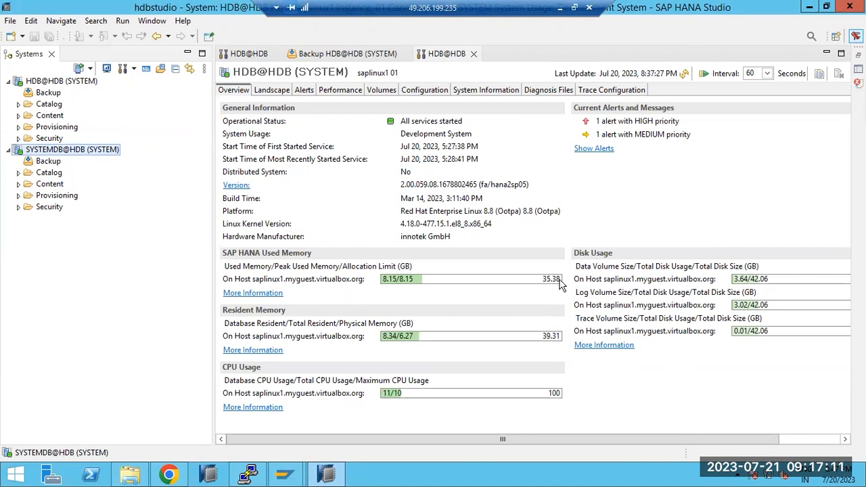
mouse_move(558, 284)
key("super")
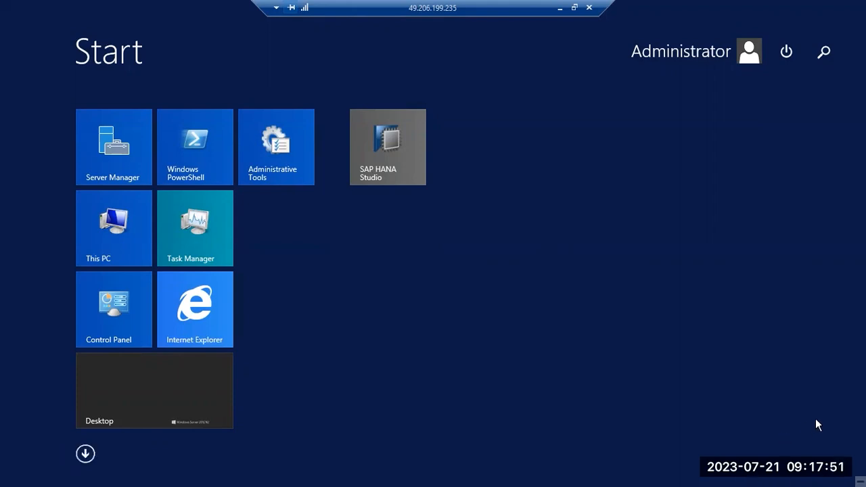
left_click(203, 394)
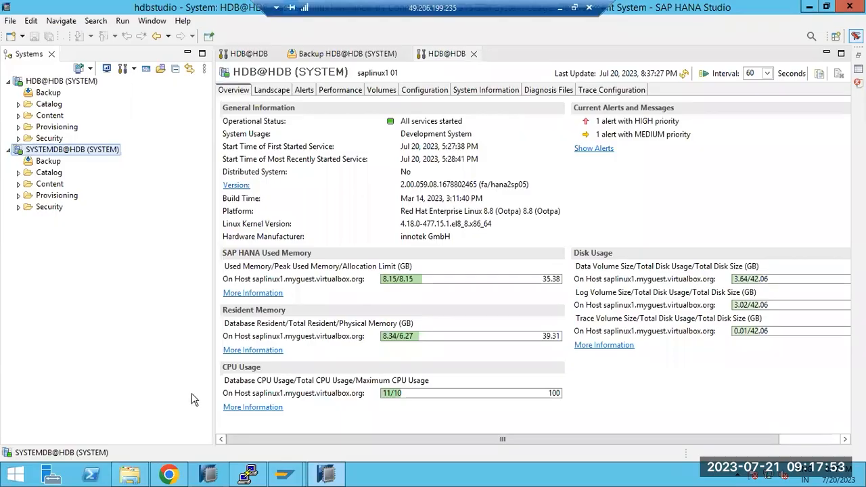
Examine the license properties of the HDB@HDB (SYSTEM) tenant database and close them.
right_click(52, 150)
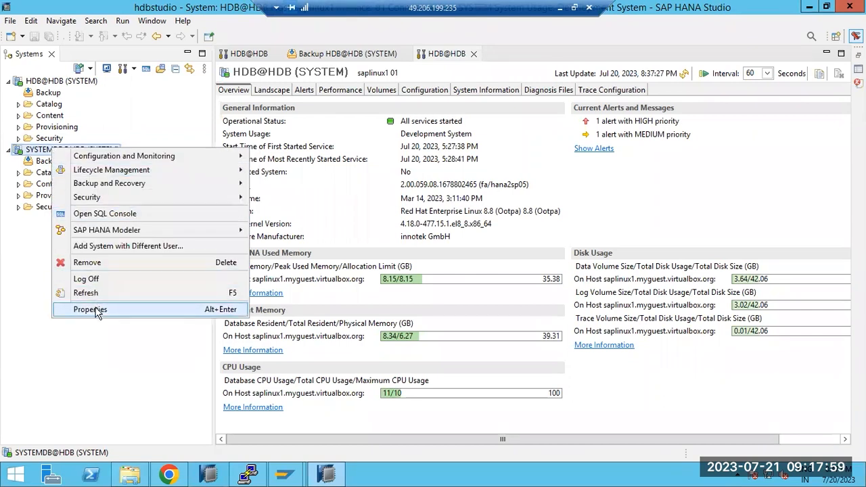
left_click(60, 82)
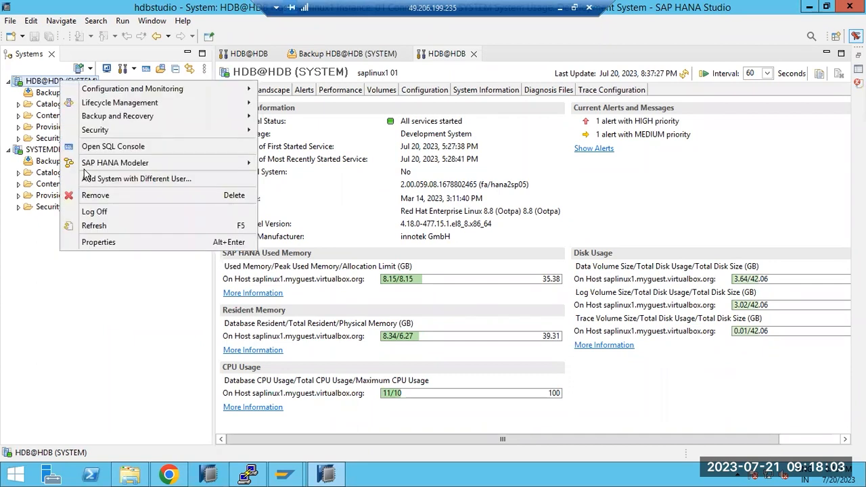
left_click(98, 242)
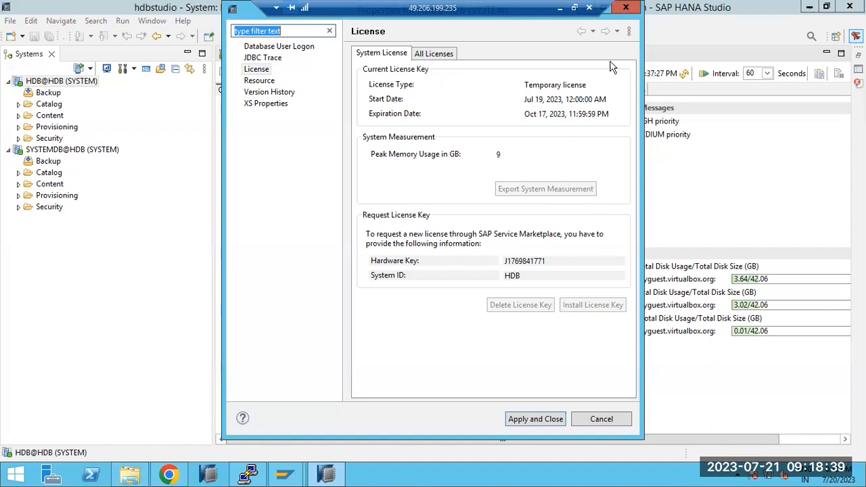
left_click(623, 10)
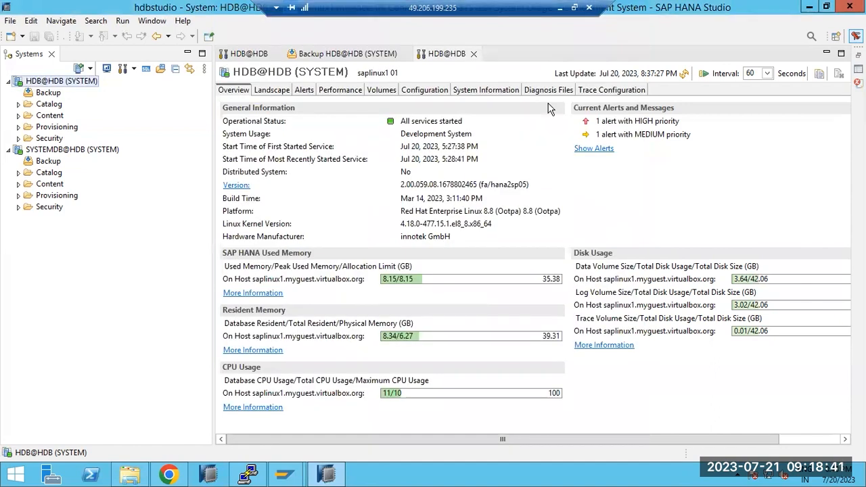
Open the check threshold configuration from the HDB@HDB alerts and examine the Host CPU Usage and Disk usage checks.
left_click(304, 91)
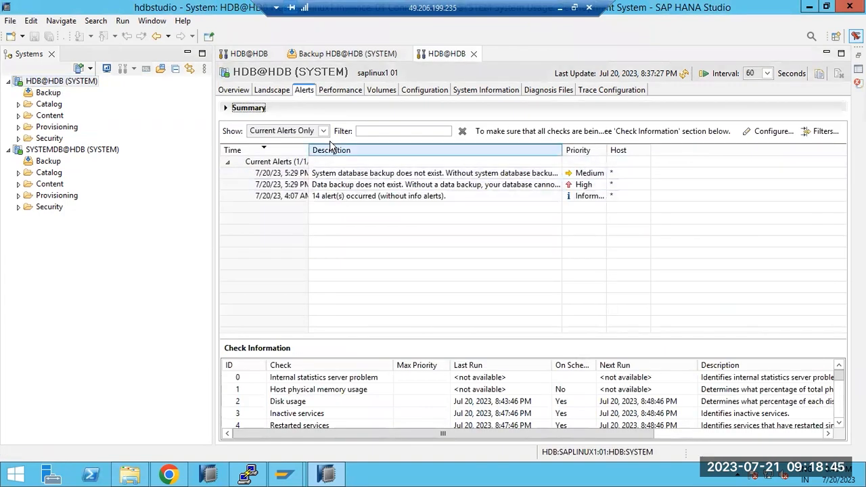
left_click(766, 132)
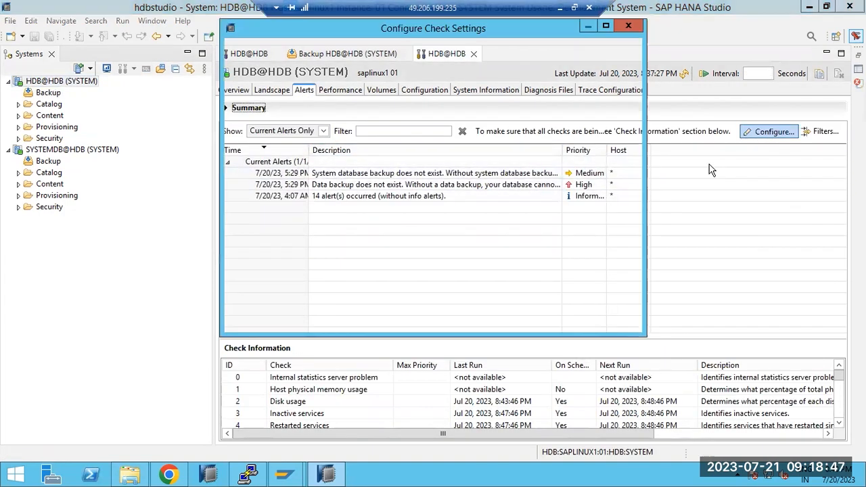
left_click(348, 55)
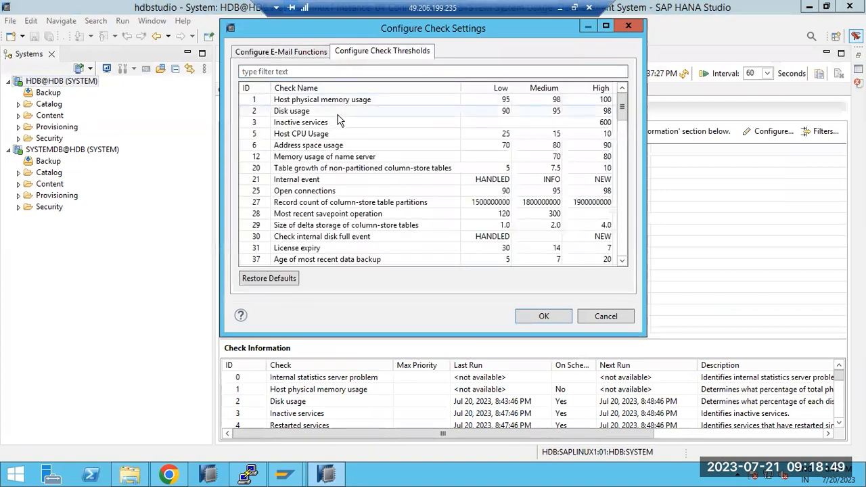
left_click(310, 134)
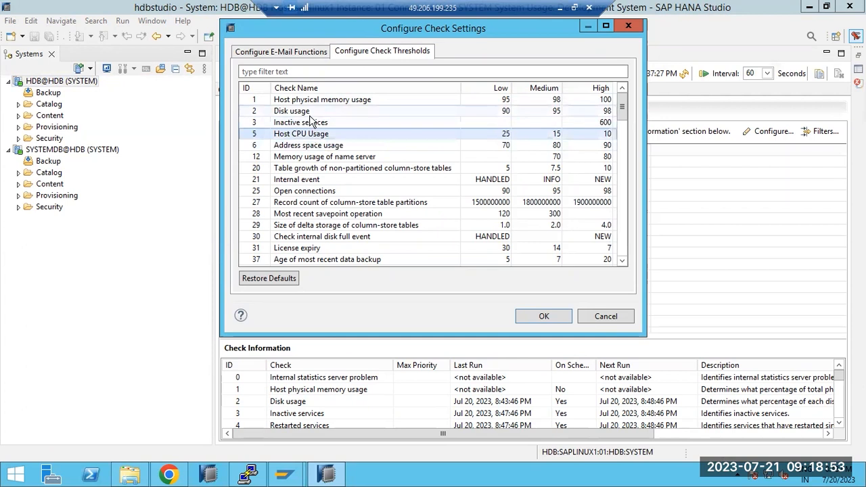
left_click(309, 112)
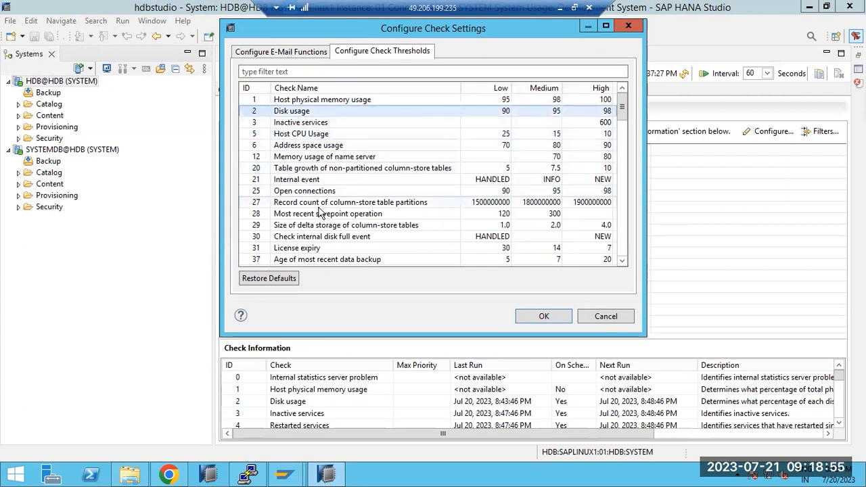
Set the High threshold of the License expiry check to 10 days and save the check settings.
left_click(311, 249)
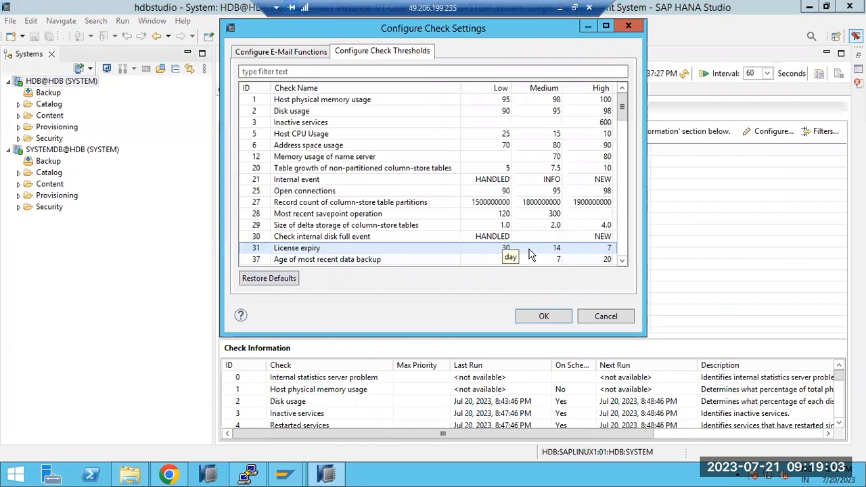
left_click(593, 250)
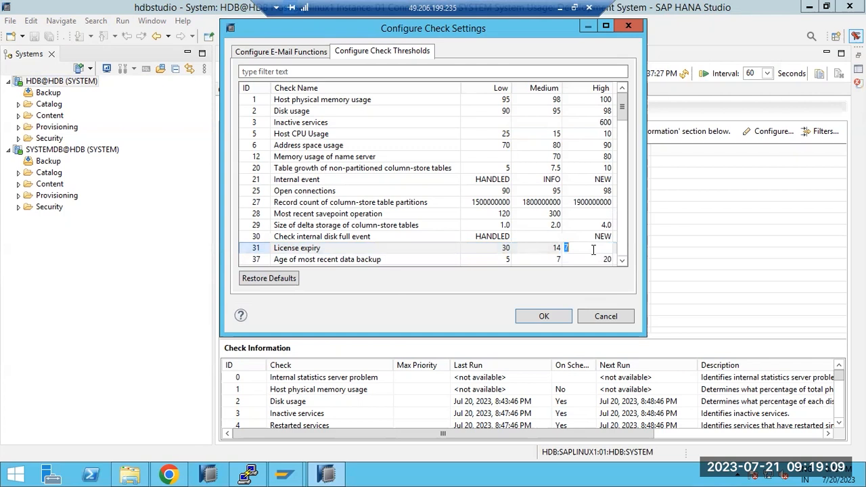
type("10")
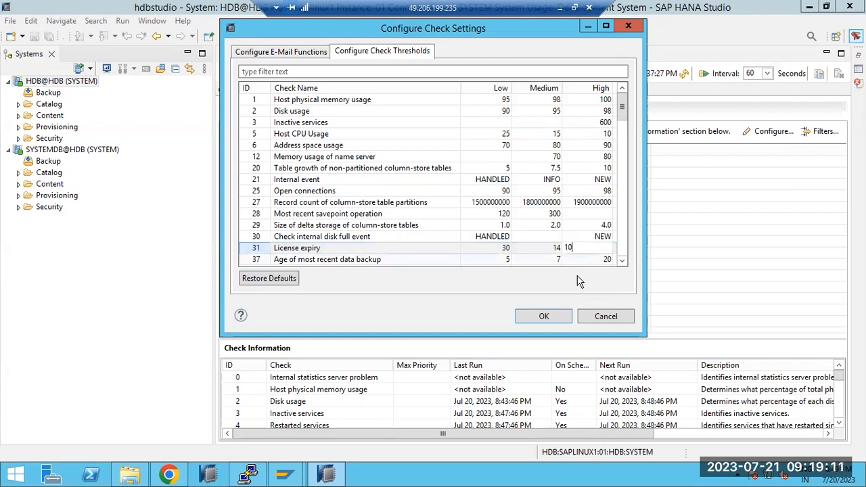
left_click(533, 249)
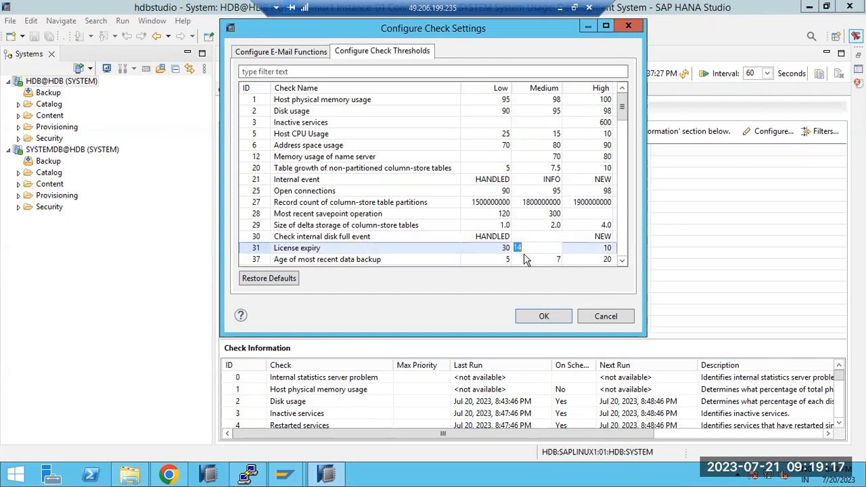
left_click(503, 248)
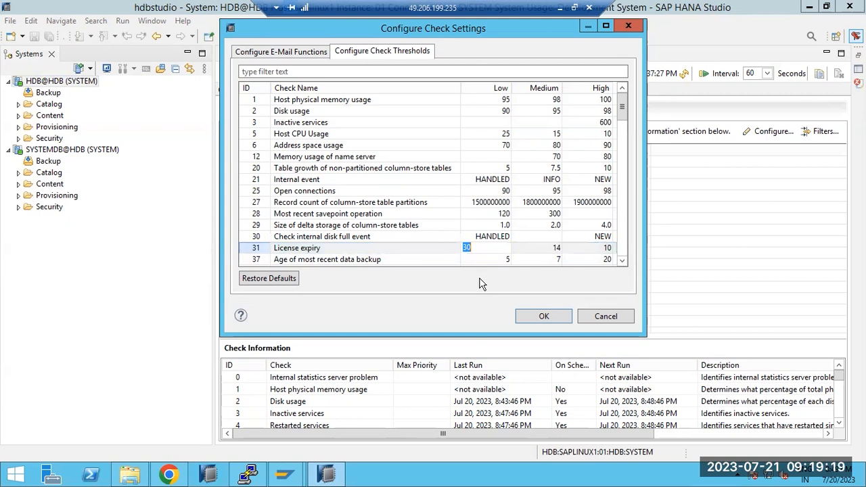
scroll(331, 257, "down", 15)
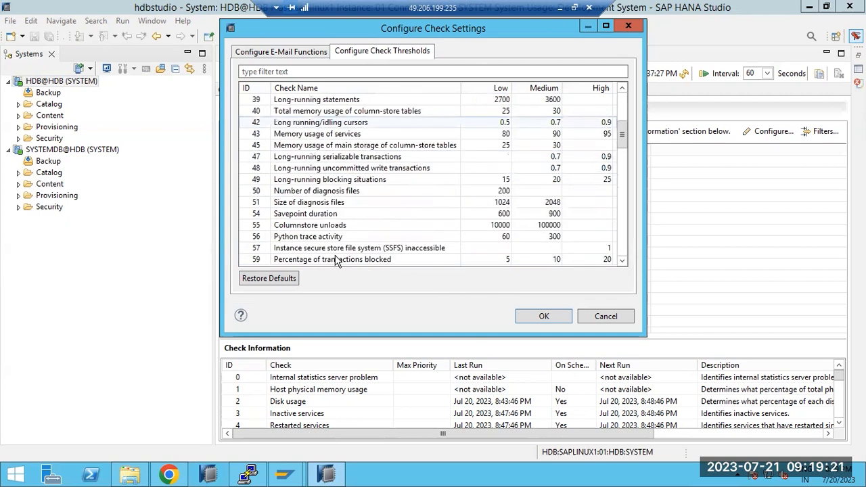
left_click(548, 316)
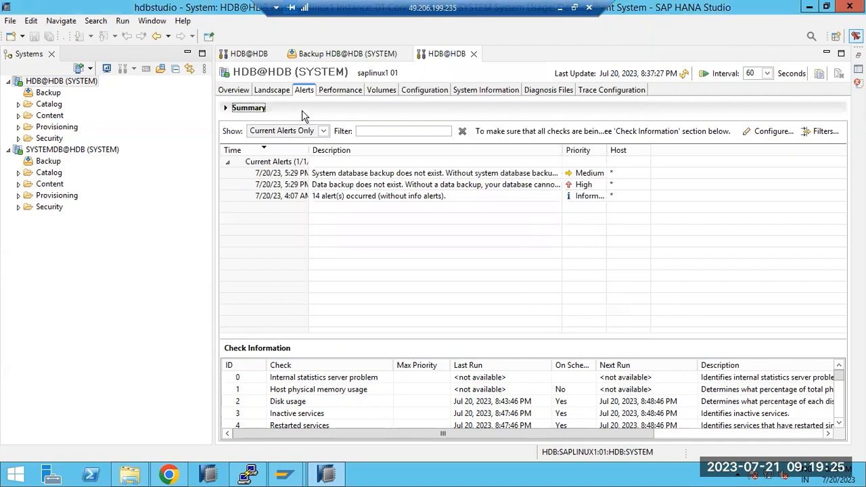
Set the Low threshold of the Disk usage check to 85 percent for HDB@HDB and save the check settings.
left_click(770, 131)
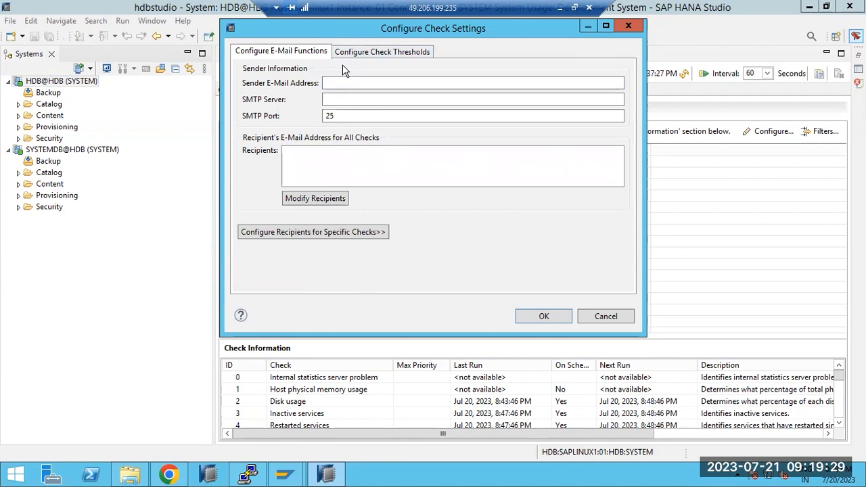
left_click(391, 74)
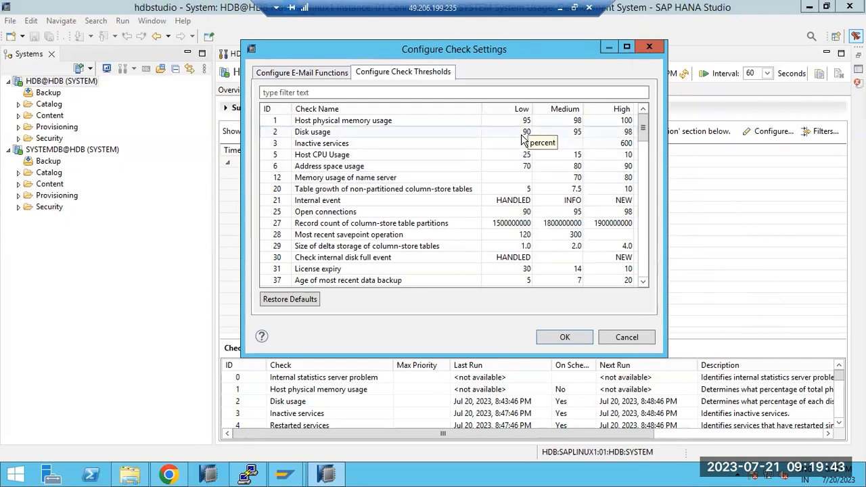
left_click(246, 476)
left_click(248, 475)
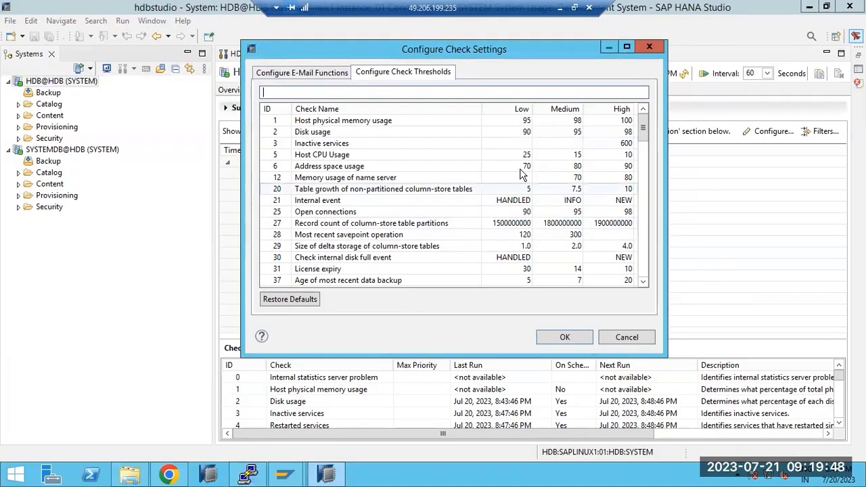
left_click(521, 134)
left_click(522, 135)
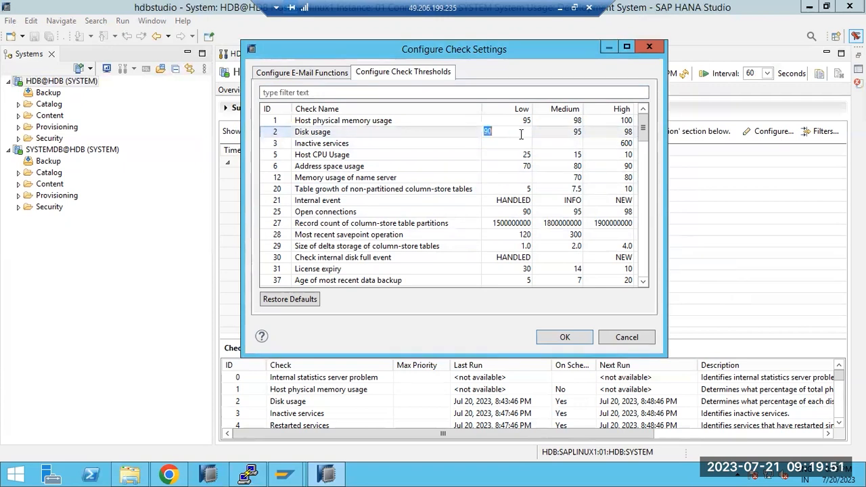
type("85")
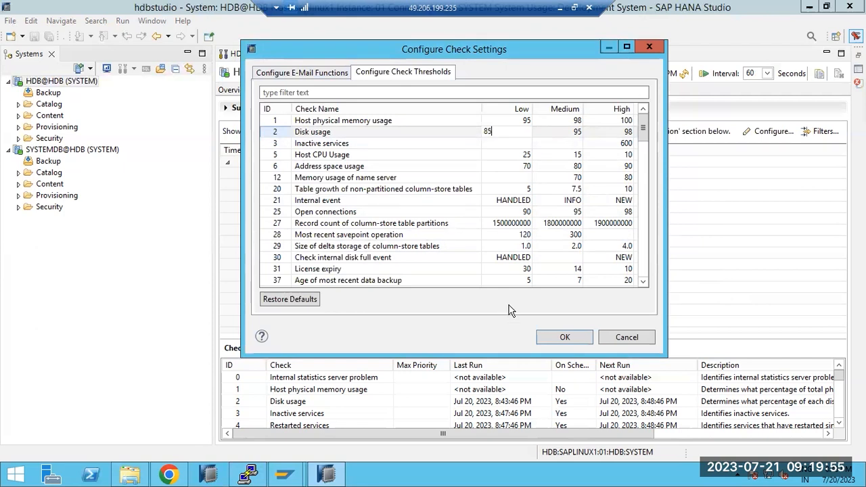
left_click(542, 337)
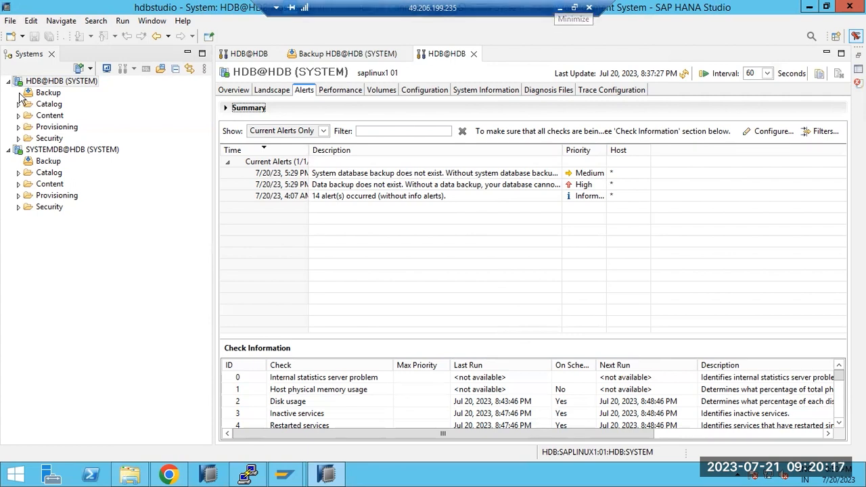
Review the volumes, the configuration .ini files and the general overview of the HDB@HDB system.
left_click(349, 93)
left_click(386, 92)
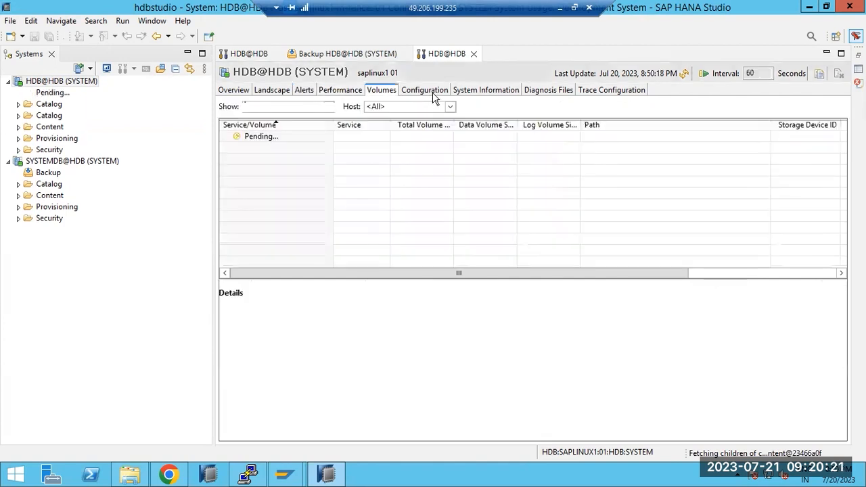
left_click(432, 91)
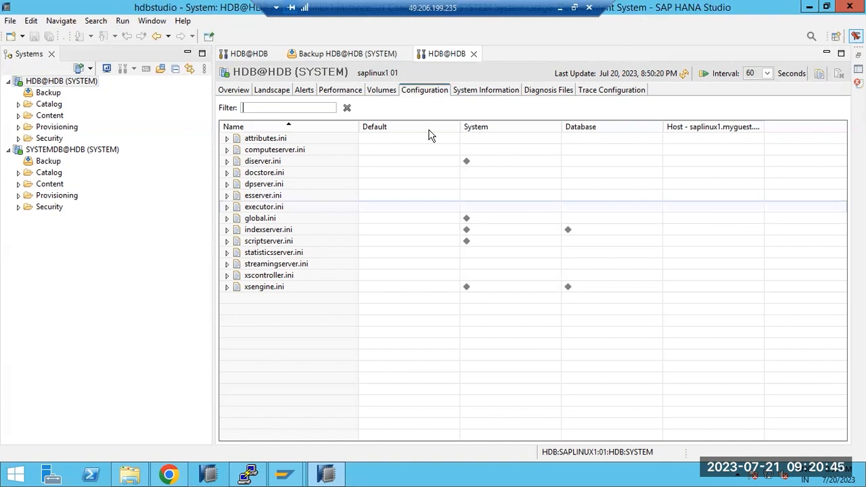
left_click(232, 94)
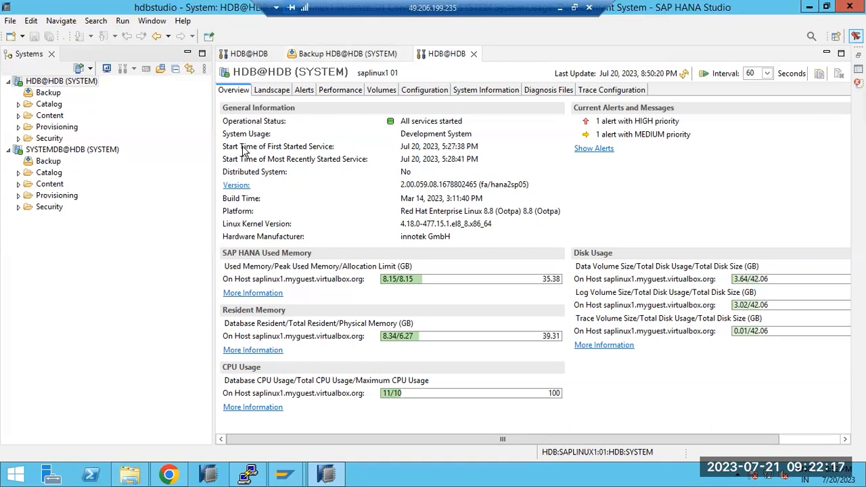
Look through the landscape, performance threads and service volumes of HDB@HDB, narrowing the systems tree for more room.
left_click(268, 90)
left_click(312, 91)
left_click(340, 90)
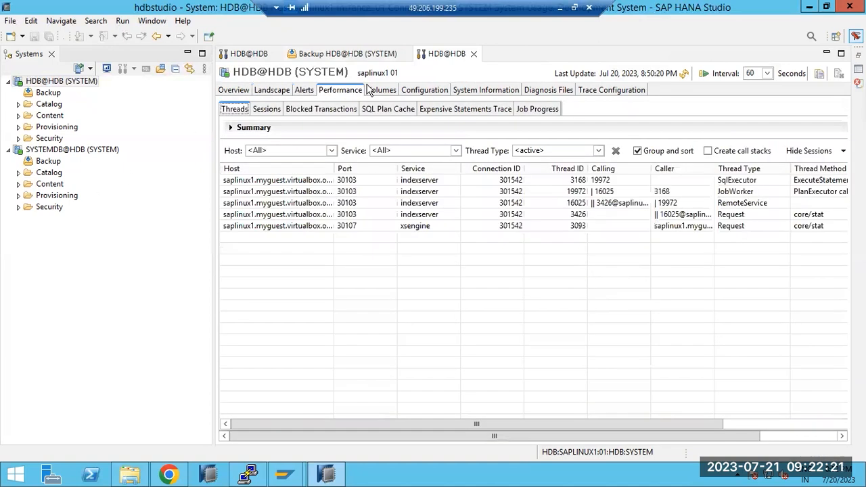
left_click(380, 91)
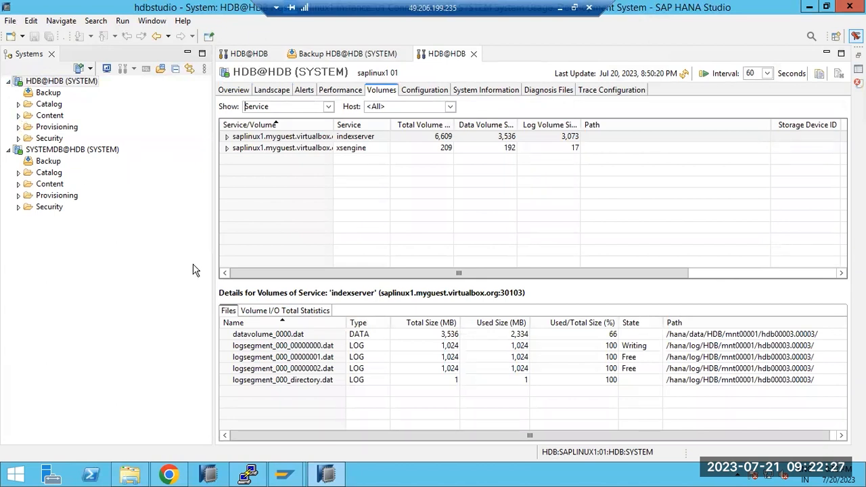
left_click_drag(214, 260, 185, 259)
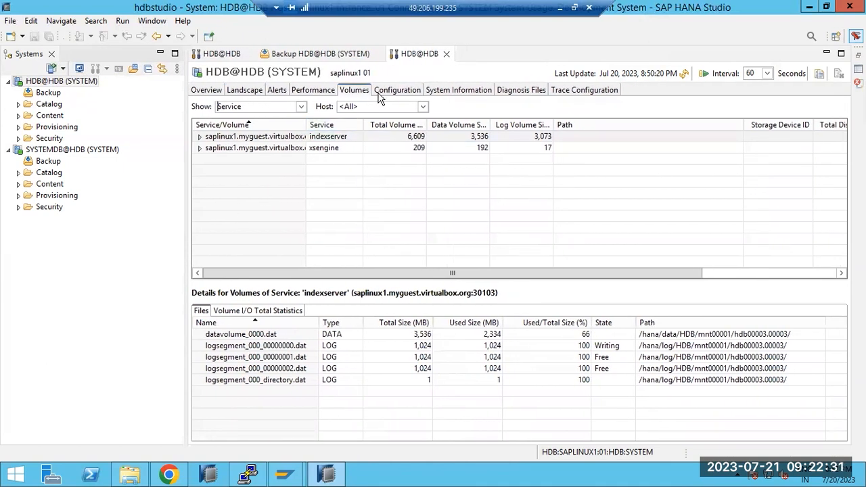
Examine the trace configuration, catalog schemas and diagnosis files of HDB@HDB.
left_click(589, 90)
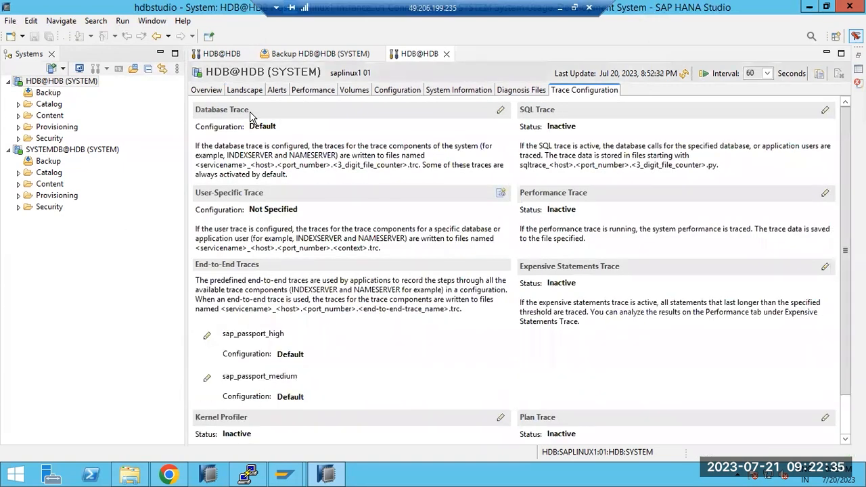
left_click(19, 105)
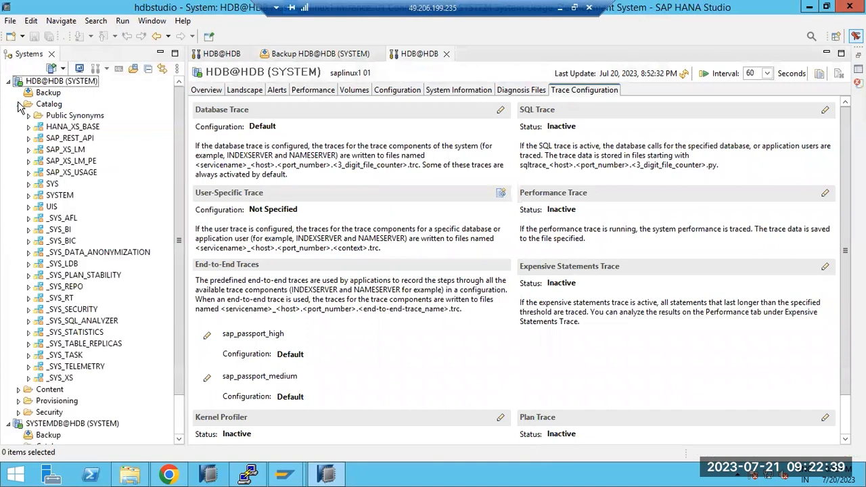
left_click(19, 104)
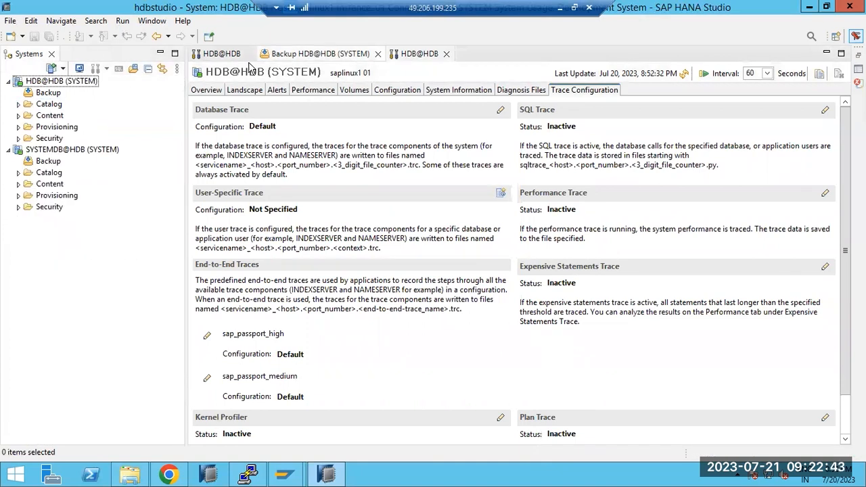
left_click(394, 92)
left_click(446, 92)
left_click(512, 92)
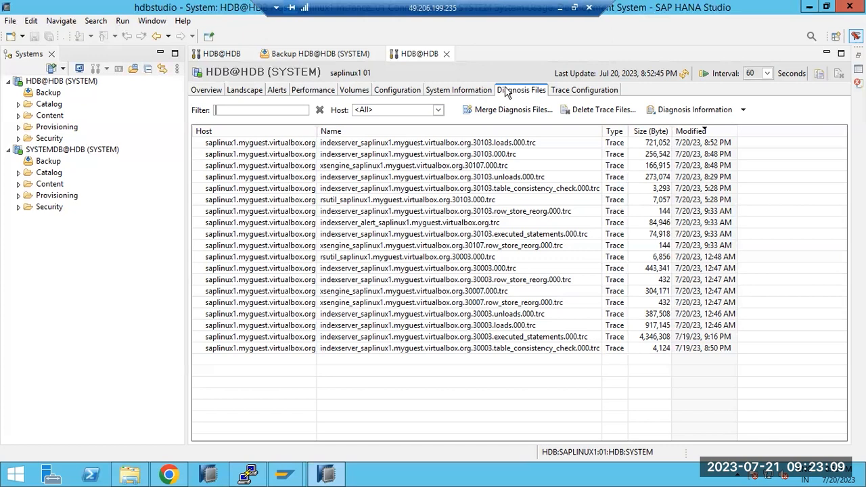
Examine the Catalog, Content and Security folders of HDB@HDB, including catalog schemas such as _SYS_BI and _SYS_AFL.
left_click(18, 104)
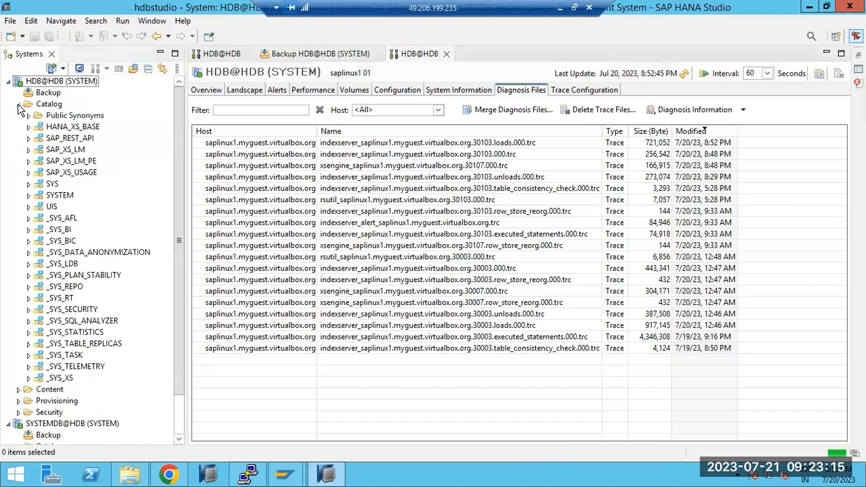
left_click(18, 105)
left_click(49, 116)
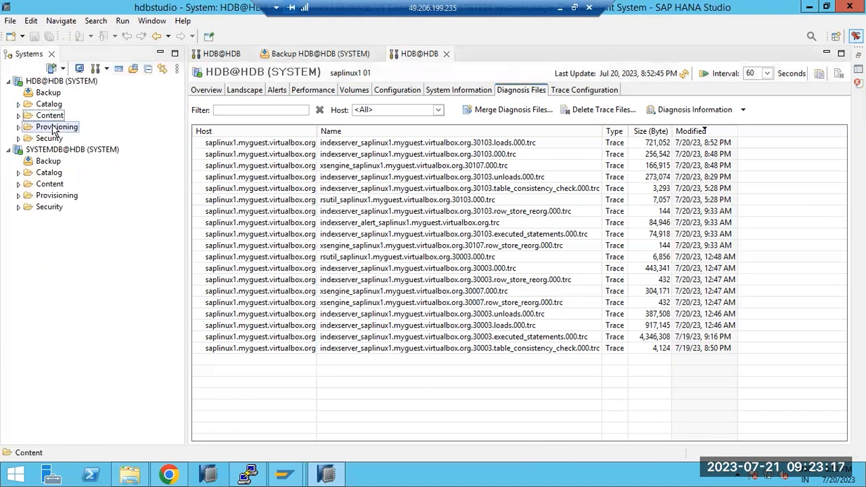
left_click(49, 139)
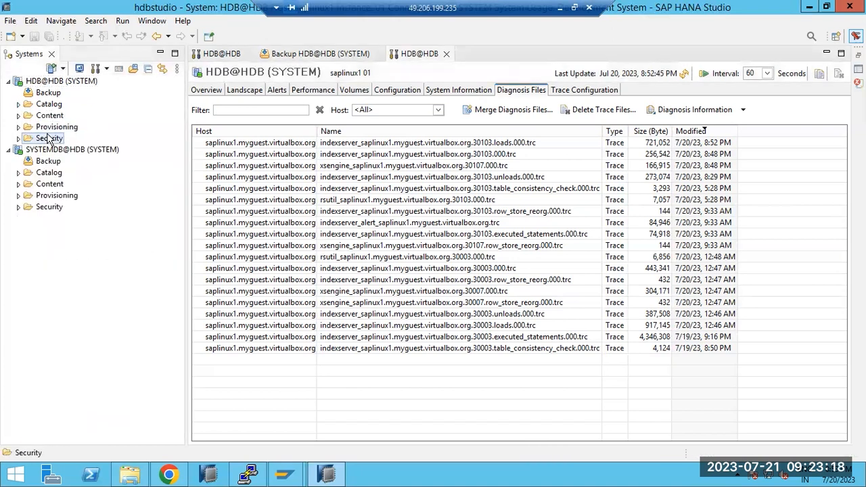
left_click(19, 104)
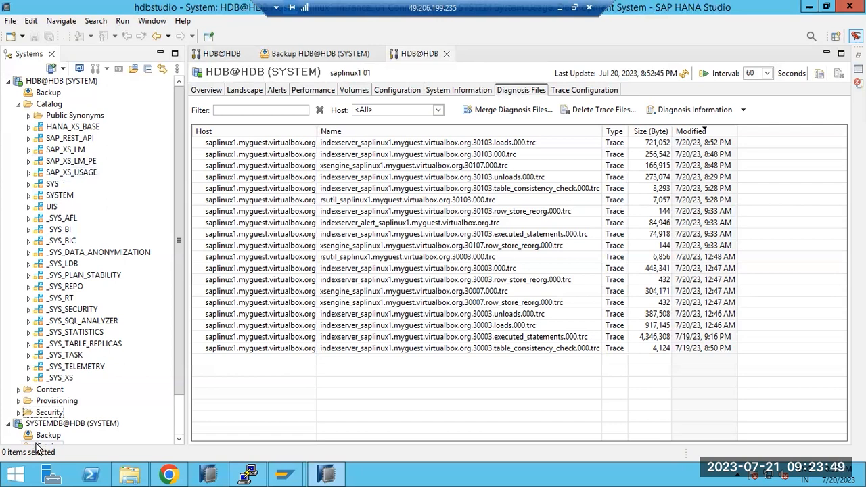
mouse_move(864, 486)
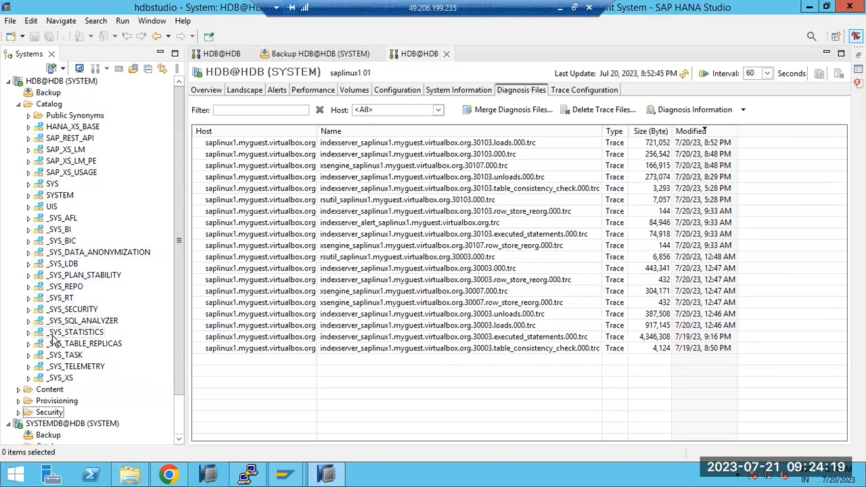
left_click(63, 263)
left_click(59, 230)
left_click(57, 219)
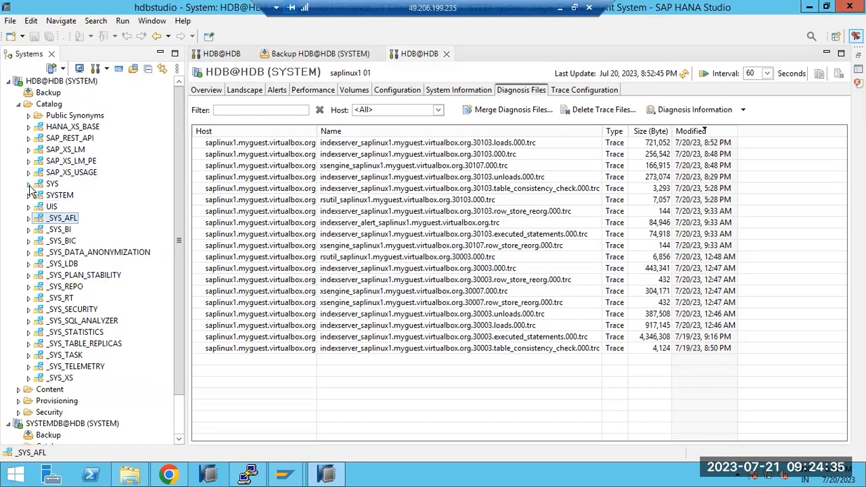
Find the CS_TABLES_ table in the SYS schema of the HDB@HDB catalog and open its data preview.
left_click(29, 186)
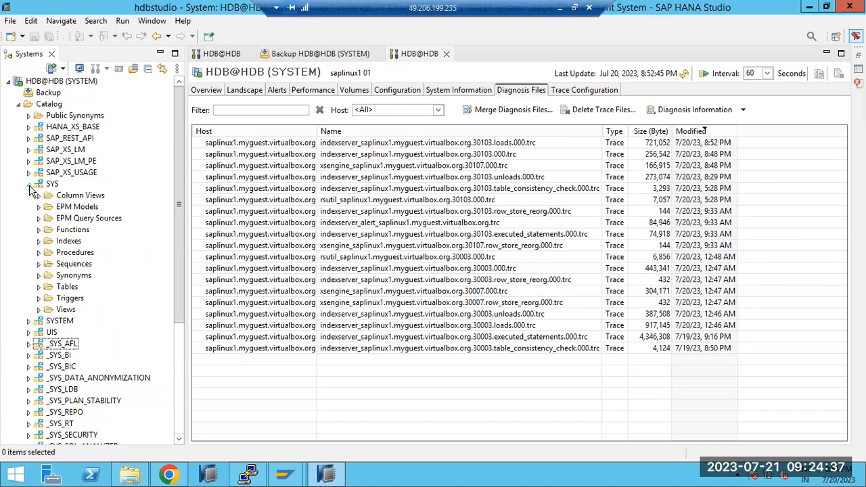
left_click(38, 287)
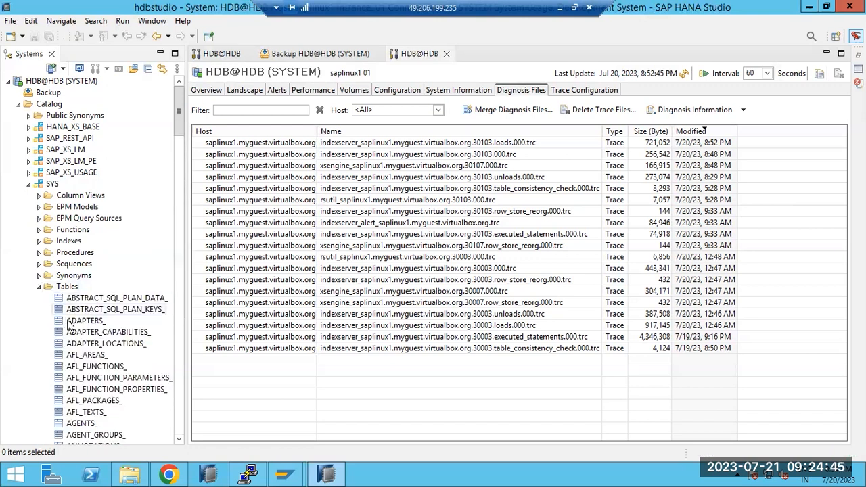
scroll(78, 345, "down", 6)
scroll(78, 345, "down", 4)
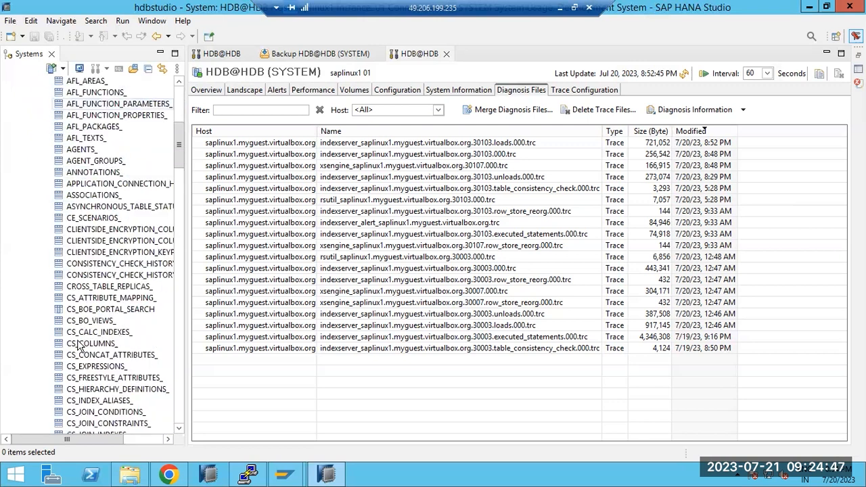
scroll(78, 345, "up", 7)
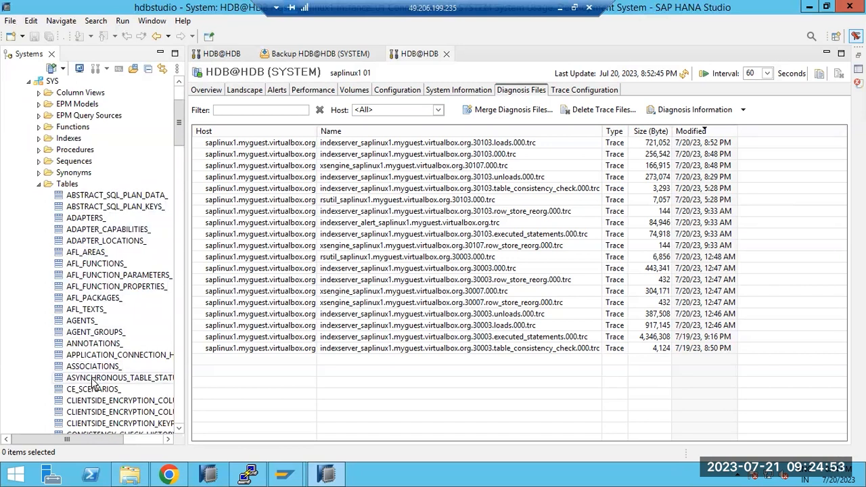
scroll(93, 382, "down", 6)
scroll(93, 380, "down", 2)
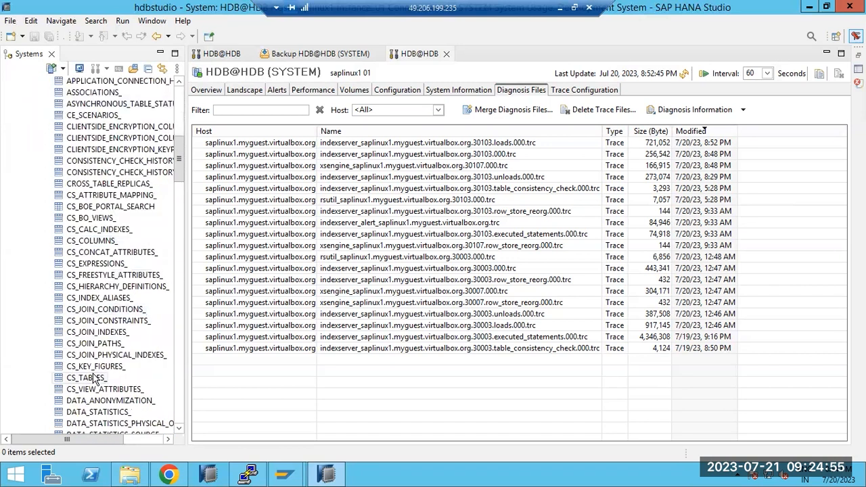
right_click(93, 383)
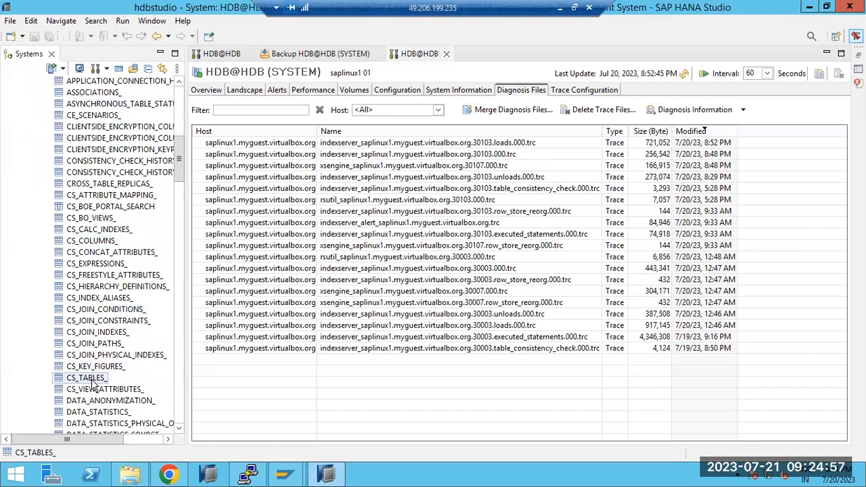
left_click(136, 324)
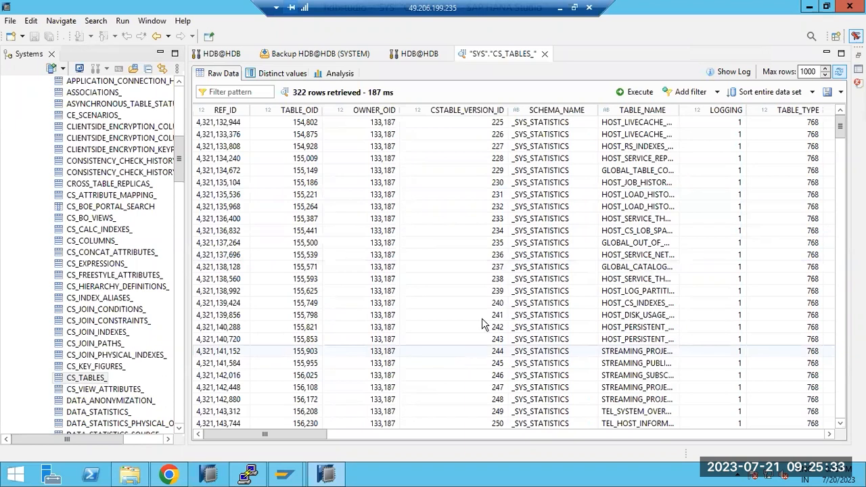
left_click(178, 126)
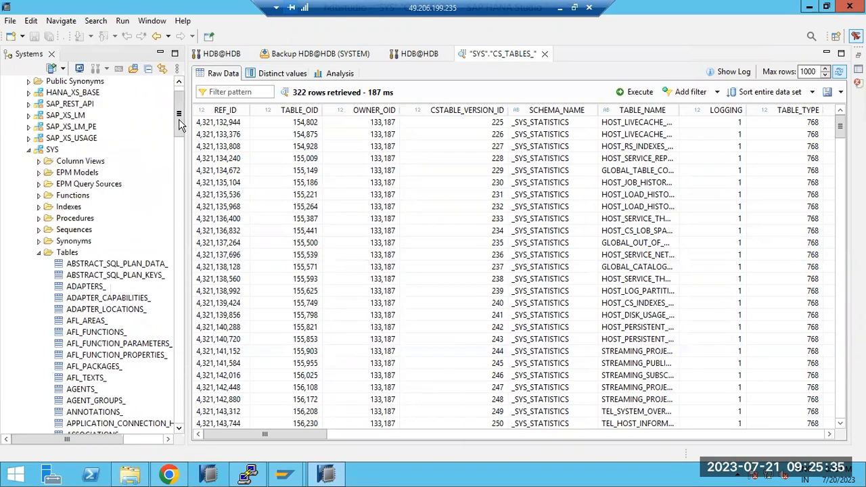
left_click(38, 254)
left_click(38, 255)
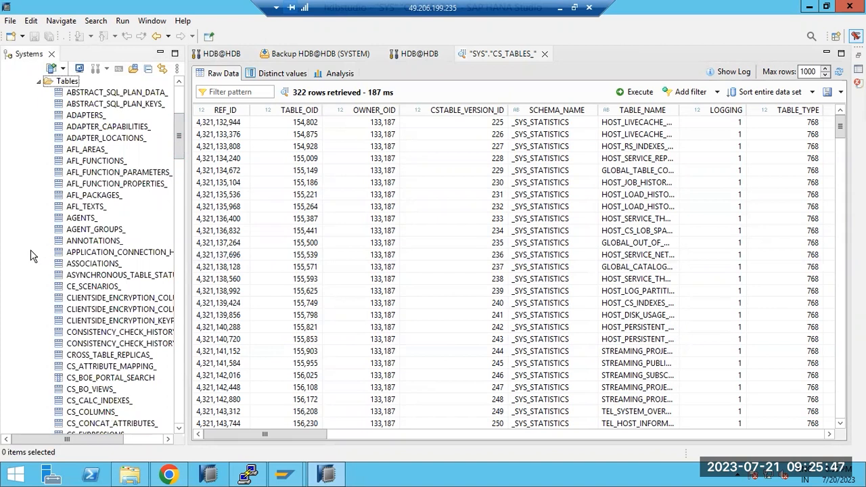
Chart the CS_TABLES_ data in the analysis view with TABLE_NAME as label and FIXED_PART_SIZE as value.
left_click(281, 73)
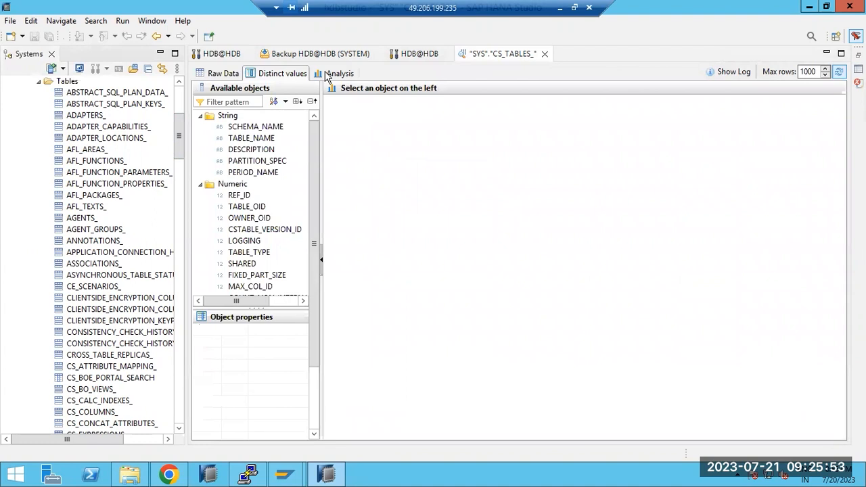
left_click(327, 77)
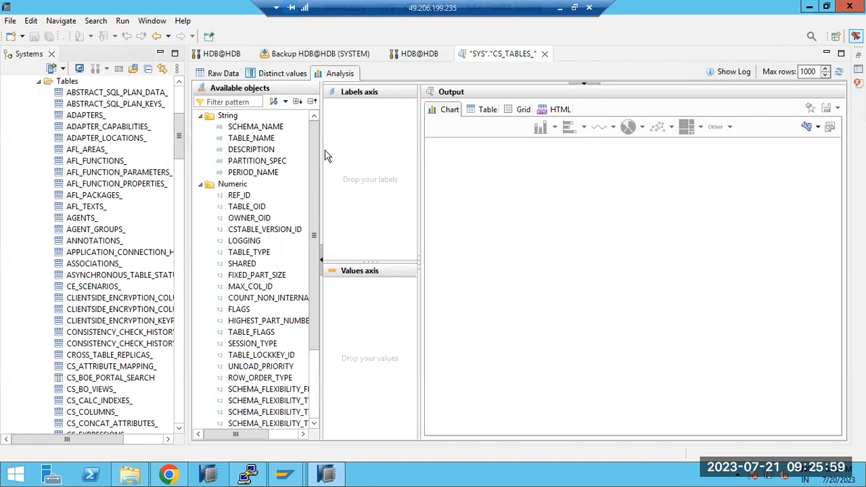
left_click_drag(251, 138, 353, 167)
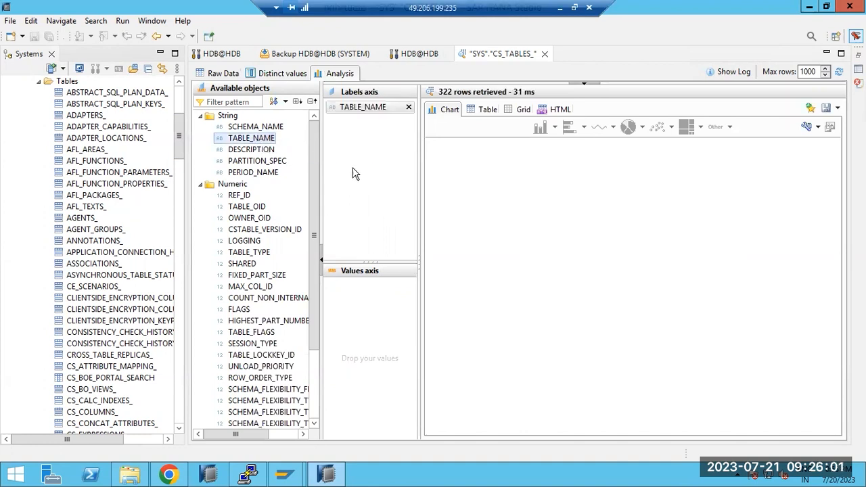
left_click_drag(247, 275, 369, 321)
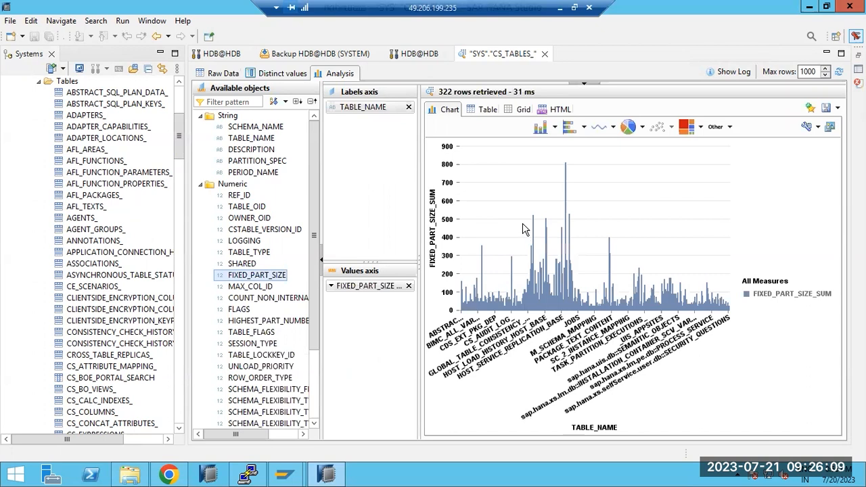
View the CS_TABLES_ data as a pie chart, a line chart and a tree map.
left_click(628, 129)
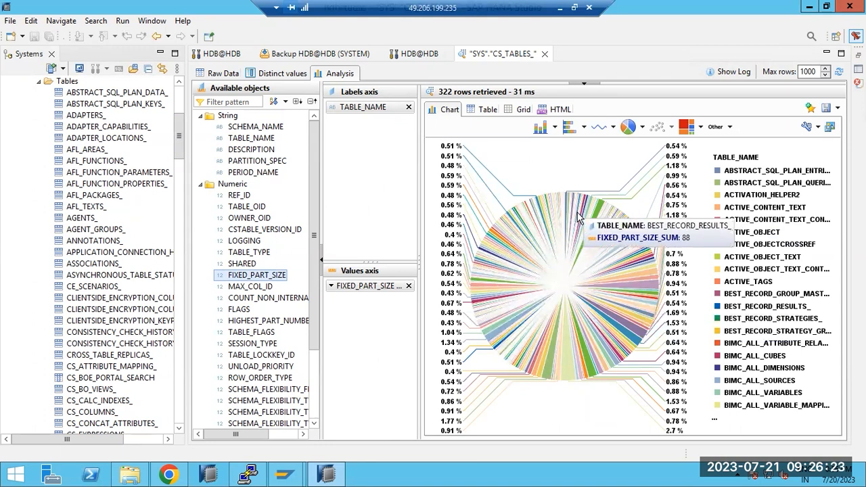
left_click(599, 127)
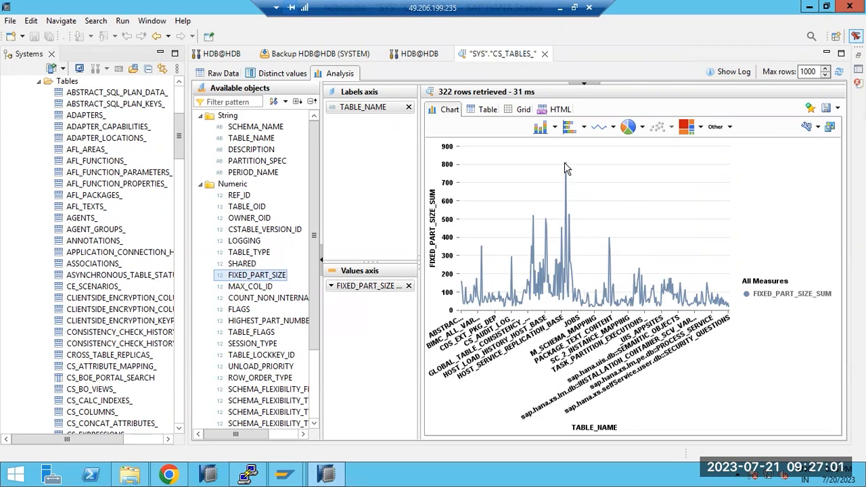
mouse_move(566, 168)
left_click(692, 132)
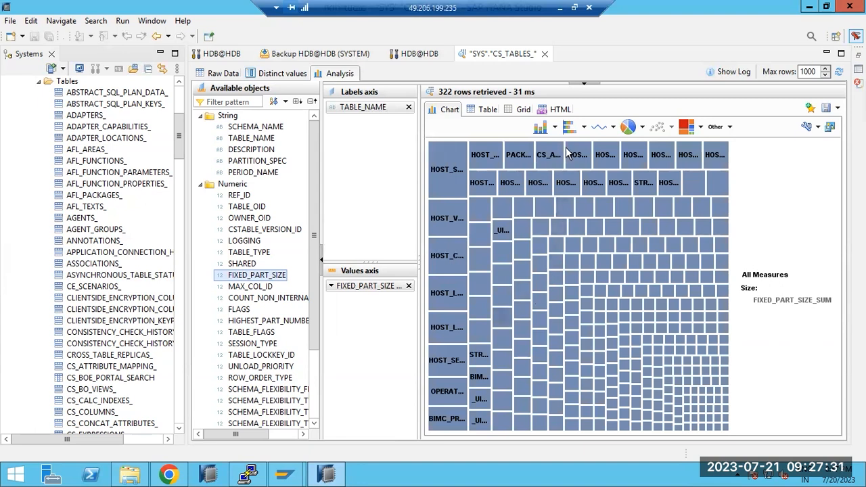
Compare the CS_TABLES_ data as pie, line, horizontal bar and vertical bar charts.
left_click(628, 127)
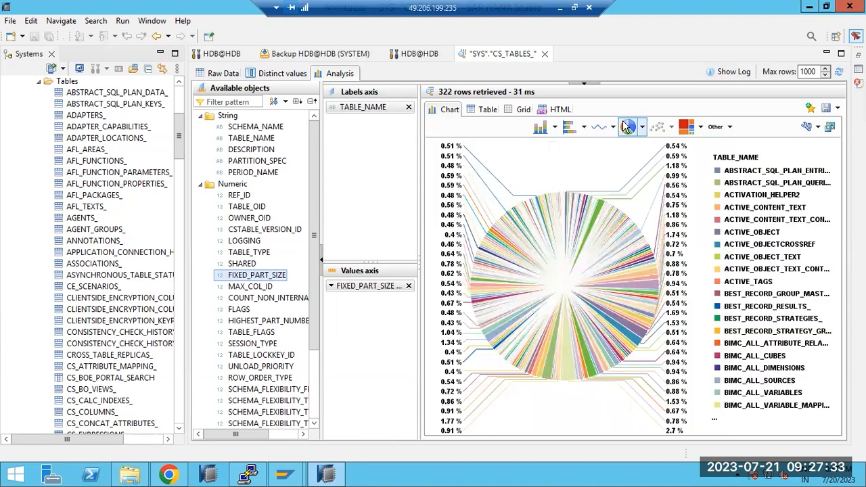
left_click(561, 200)
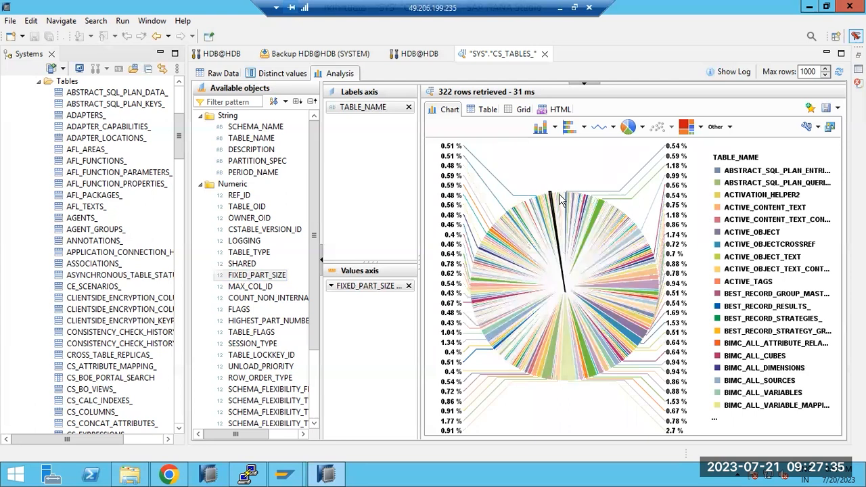
left_click(599, 126)
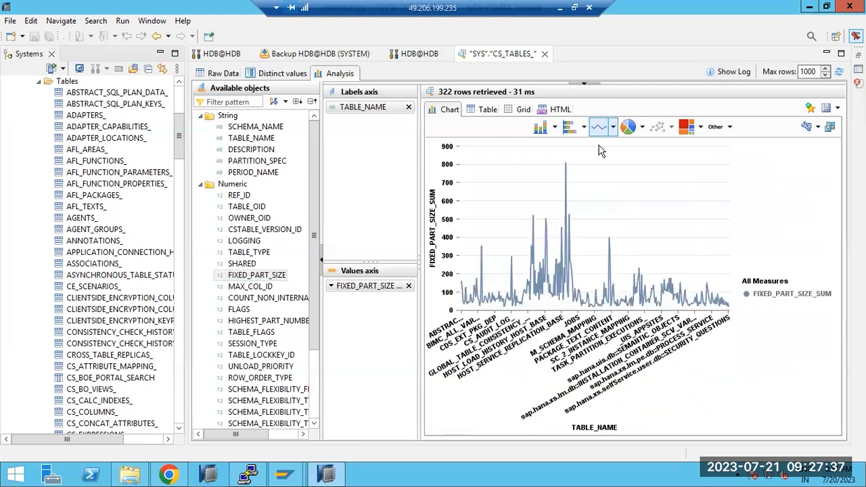
left_click(568, 128)
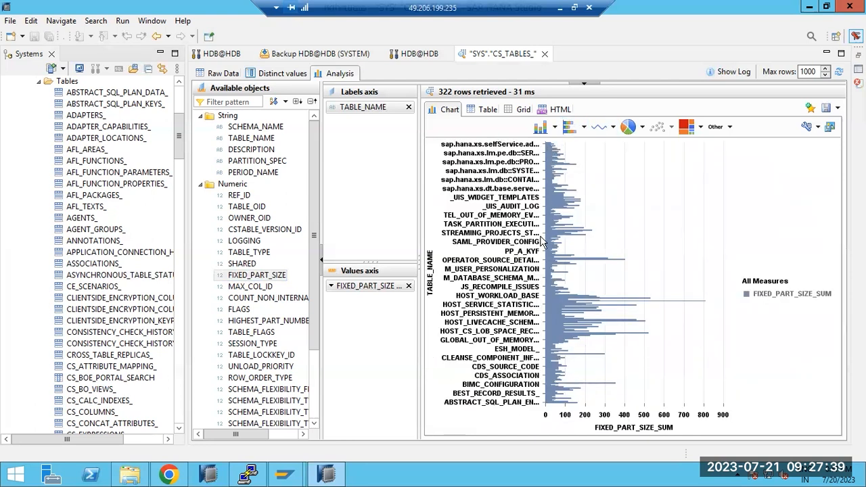
left_click(540, 128)
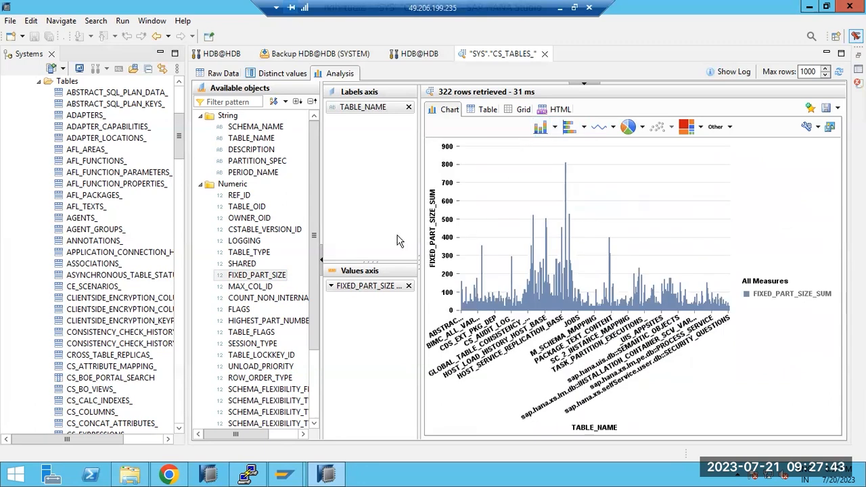
Show the CS_TABLES_ data as a 3D Bar chart, and switch it to Combined Bar Line.
left_click(554, 128)
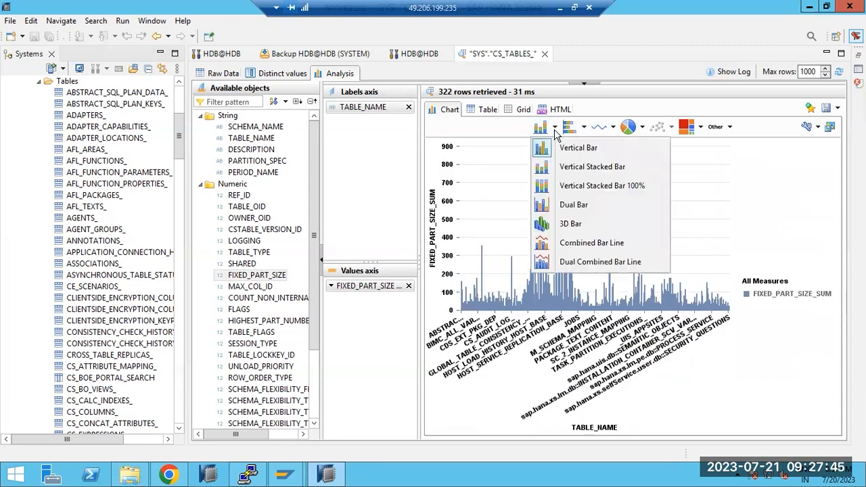
left_click(544, 226)
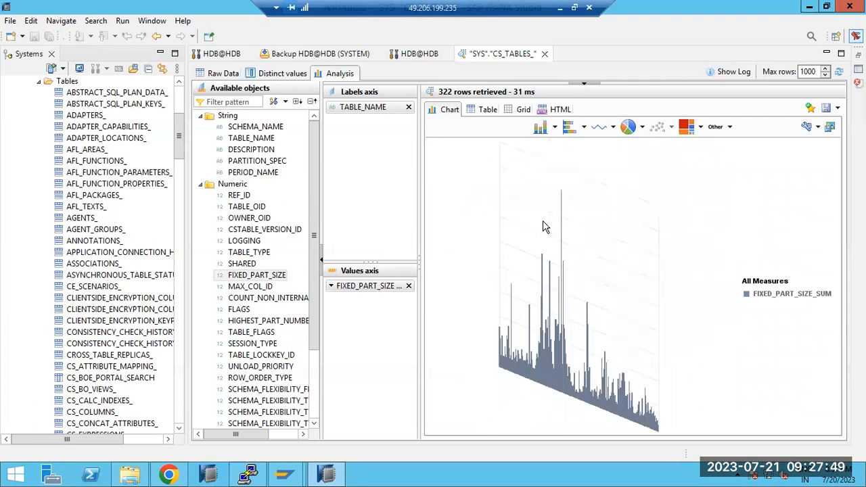
left_click(555, 128)
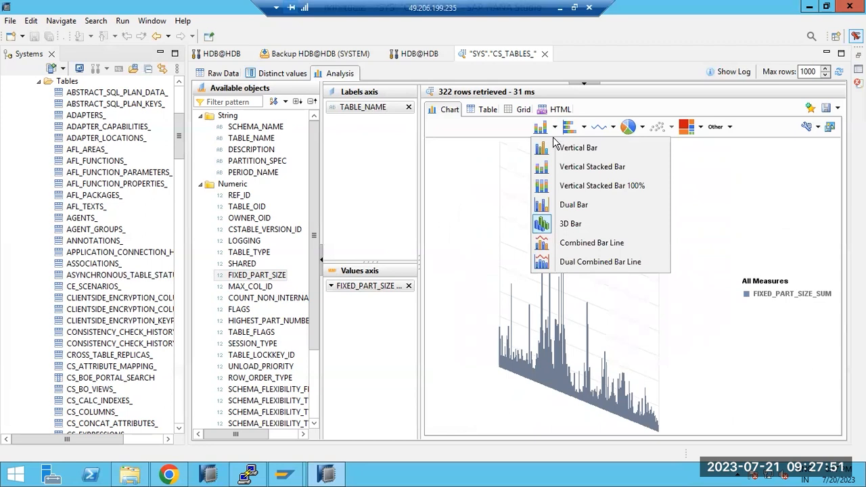
left_click(542, 248)
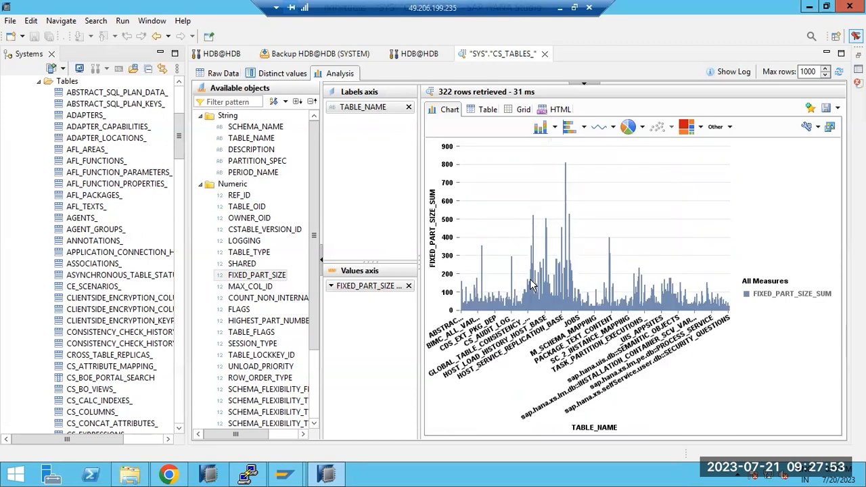
mouse_move(532, 285)
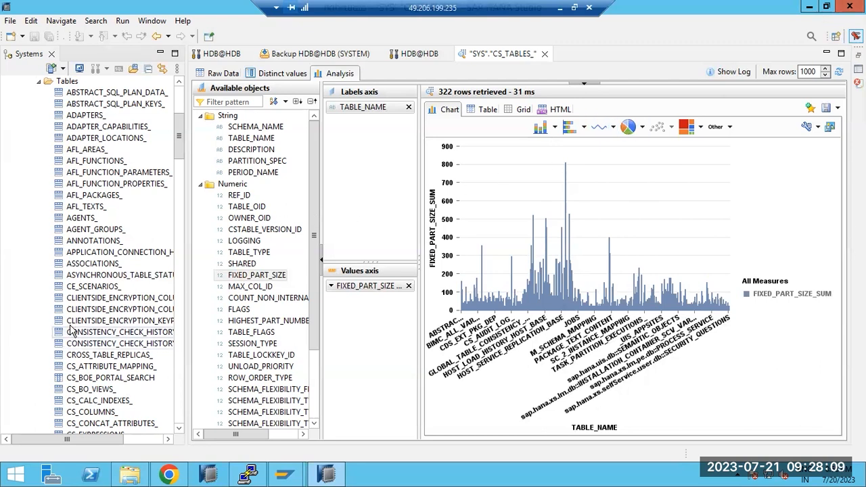
Open the data preview of the CLIENTSIDE_ENCRYPTION_COLUMN_KEYCOPIES_ table in the SYS schema.
left_click(84, 297)
right_click(83, 297)
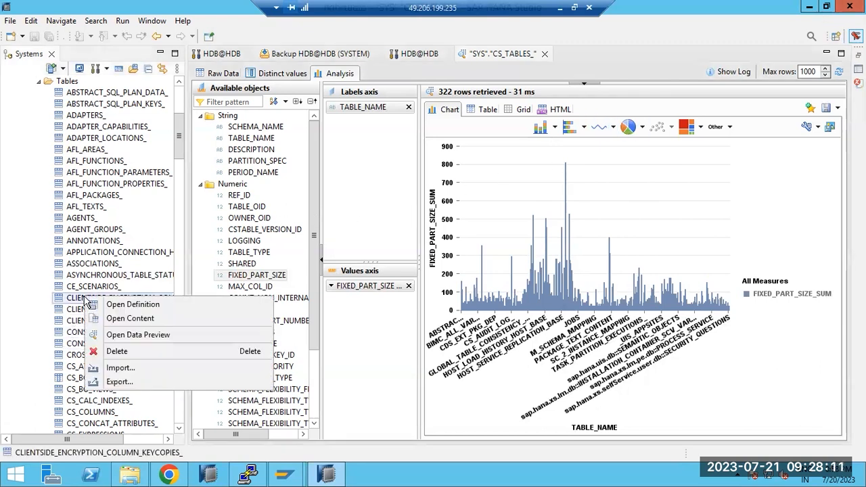
left_click(110, 339)
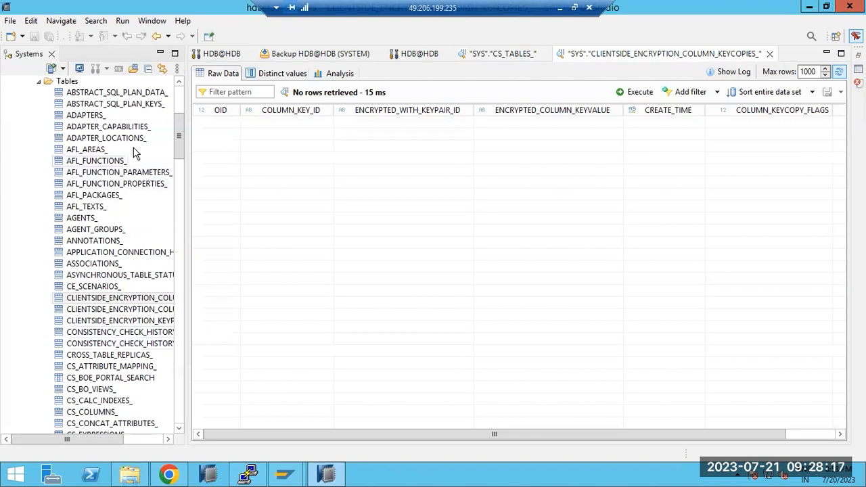
Find the ST_SPATIAL_REFERENCE_SYSTEMS_ table in the SYS schema and open its data preview.
left_click_drag(179, 139, 177, 110)
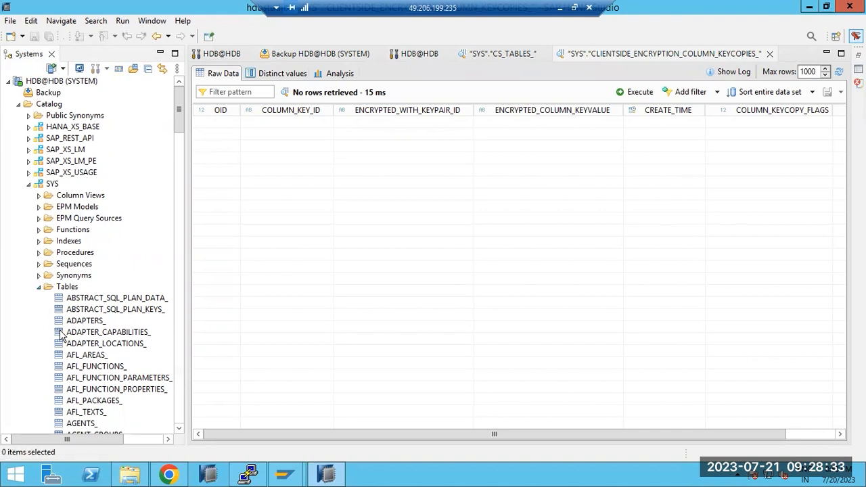
scroll(85, 356, "down", 9)
scroll(85, 355, "down", 3)
scroll(86, 353, "up", 12)
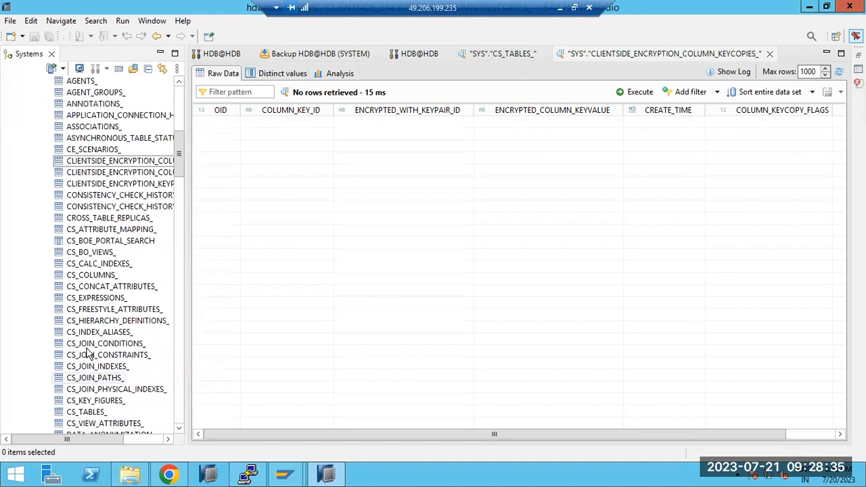
scroll(86, 350, "down", 3)
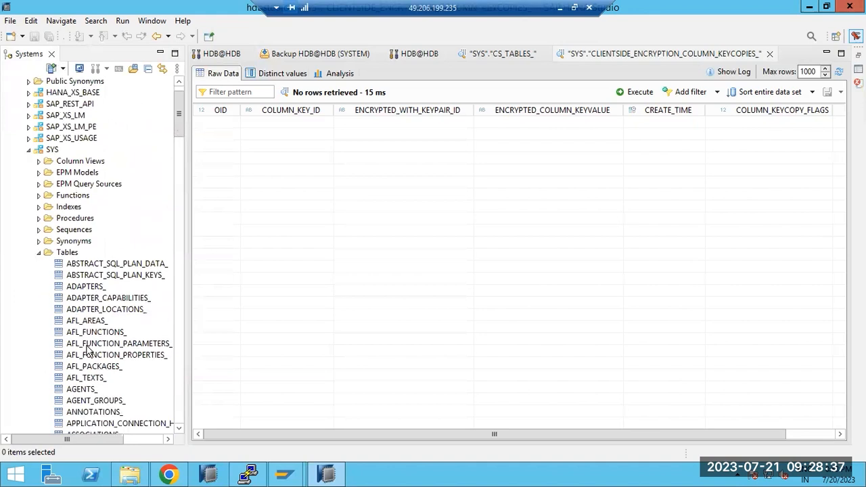
scroll(87, 349, "down", 20)
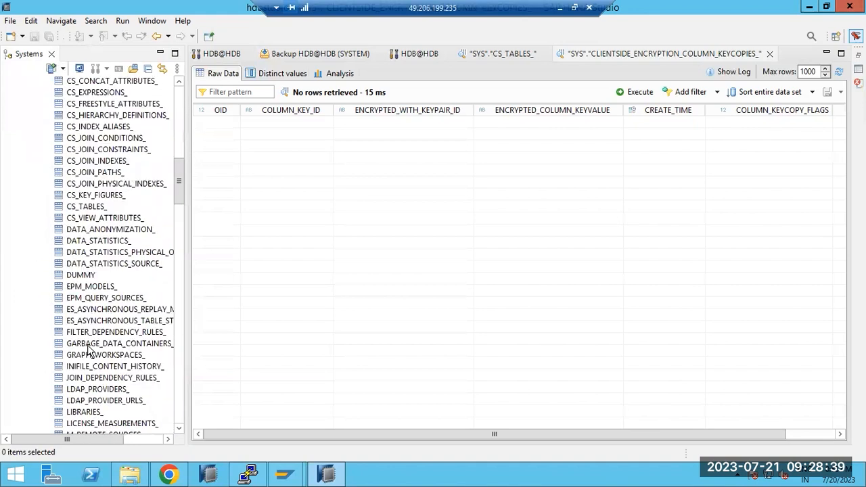
scroll(88, 350, "down", 20)
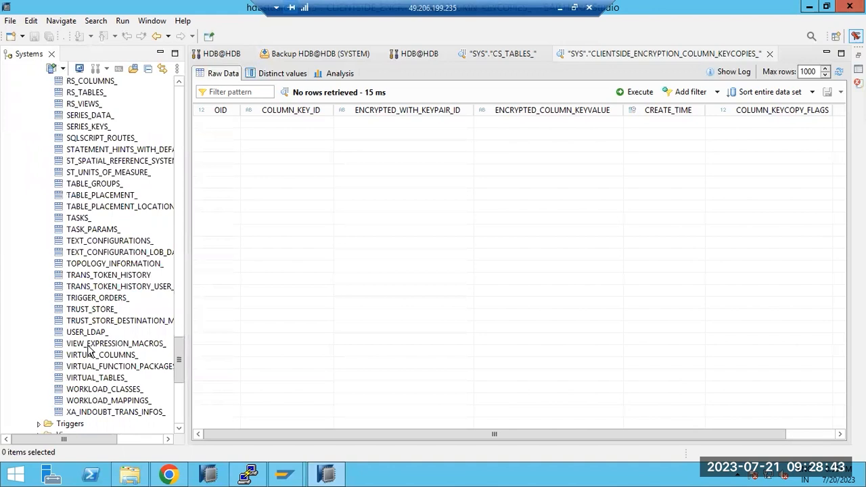
left_click(86, 161)
right_click(89, 161)
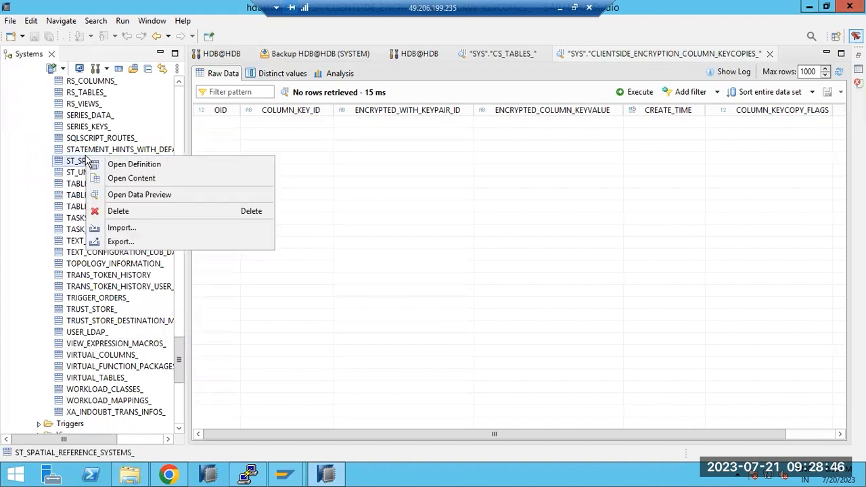
left_click(116, 196)
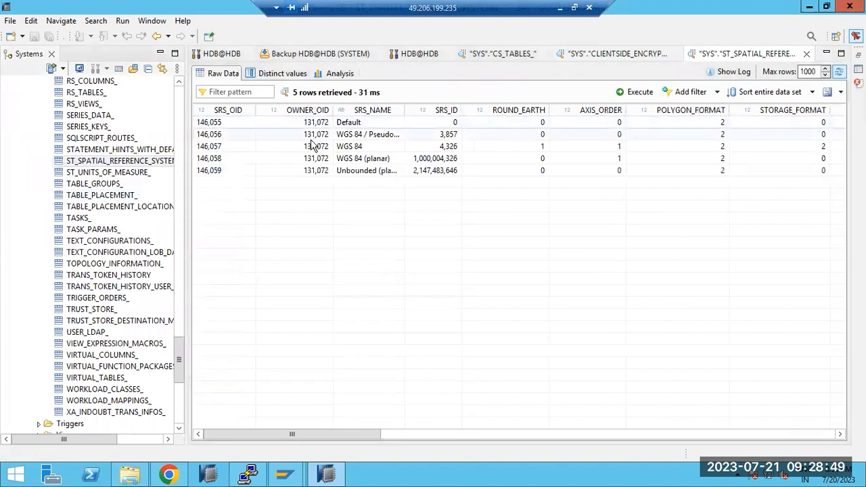
Chart the ST_SPATIAL_REFERENCE_SYSTEMS_ data as a pie in the analysis view, with SRS_NAME as label and SRS_OID as value.
left_click(333, 74)
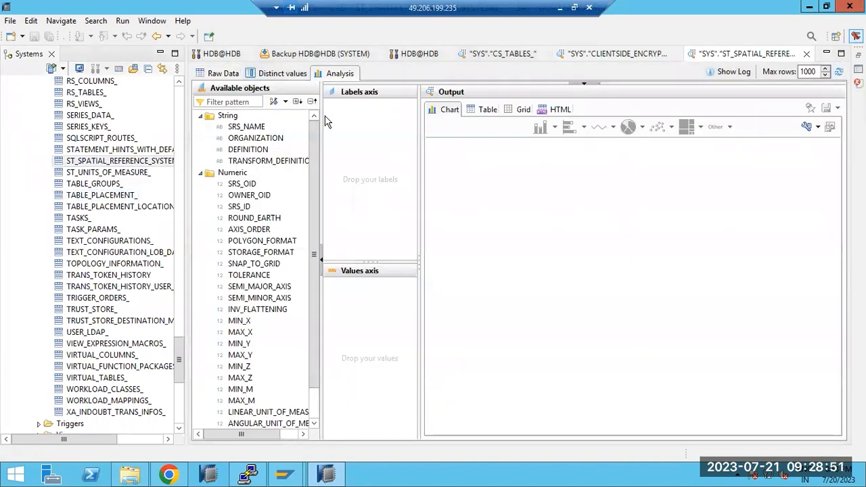
left_click_drag(261, 129, 361, 140)
left_click_drag(250, 187, 352, 292)
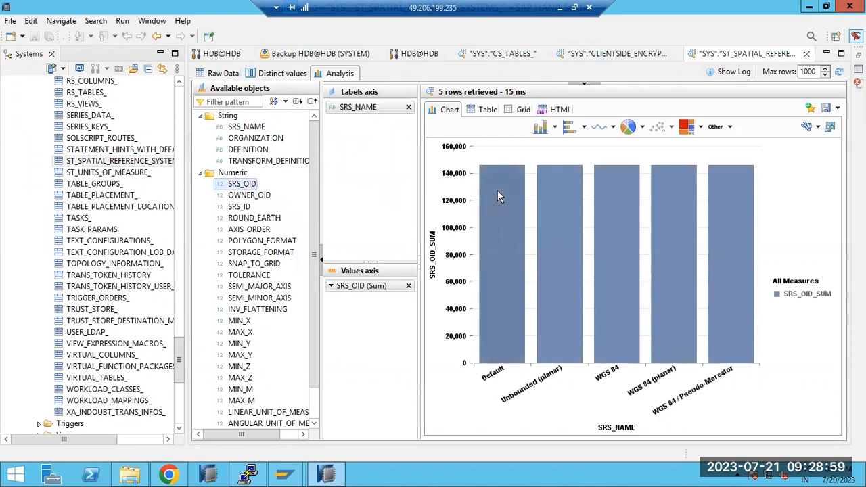
left_click(628, 128)
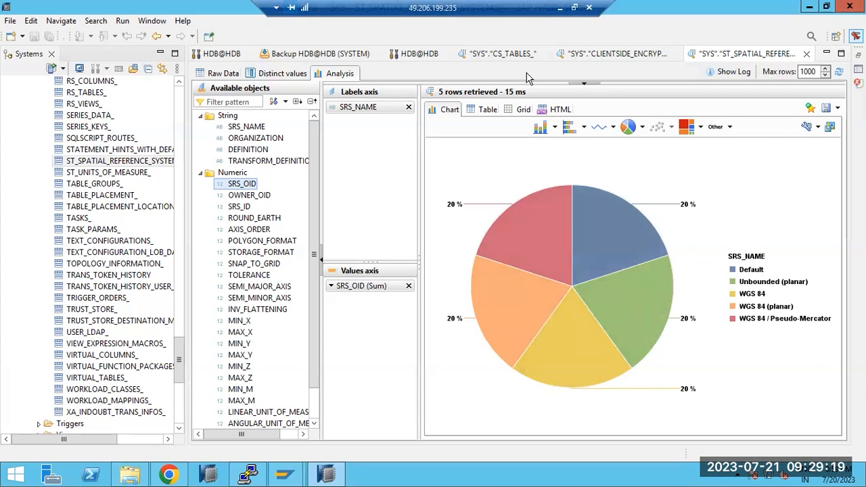
Switch to Chrome and search Google for "shareprice graph".
left_click(169, 476)
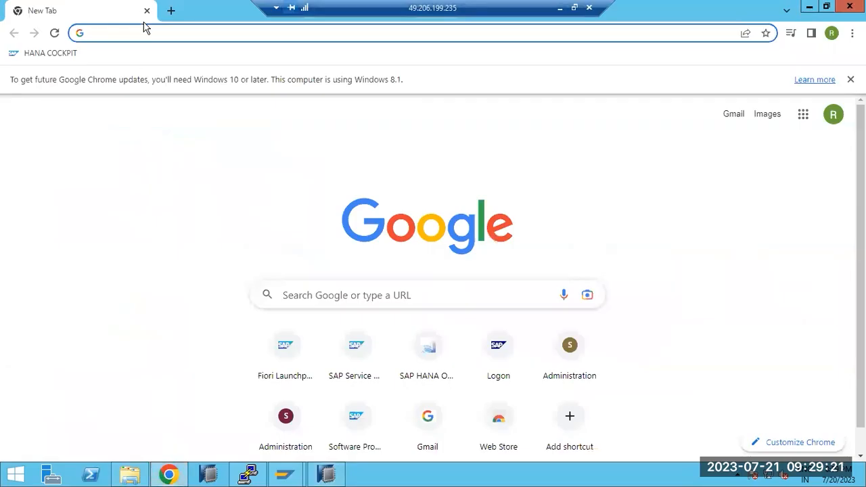
left_click(142, 28)
type("shar")
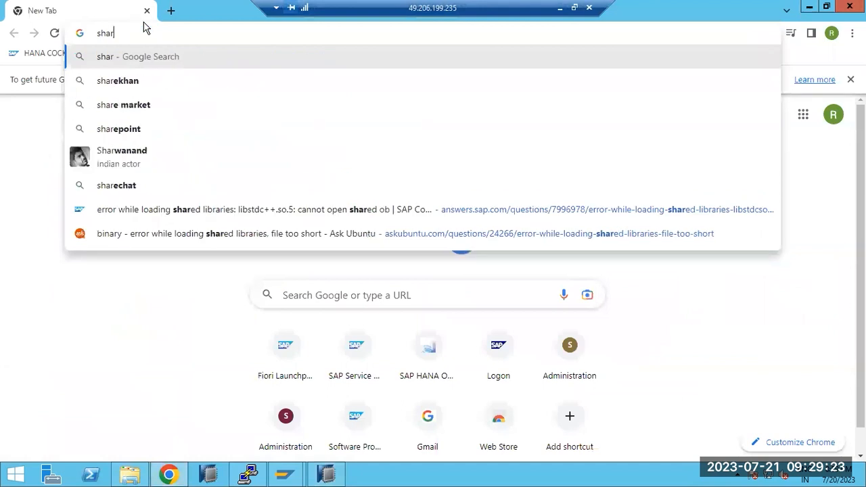
type("eprice ")
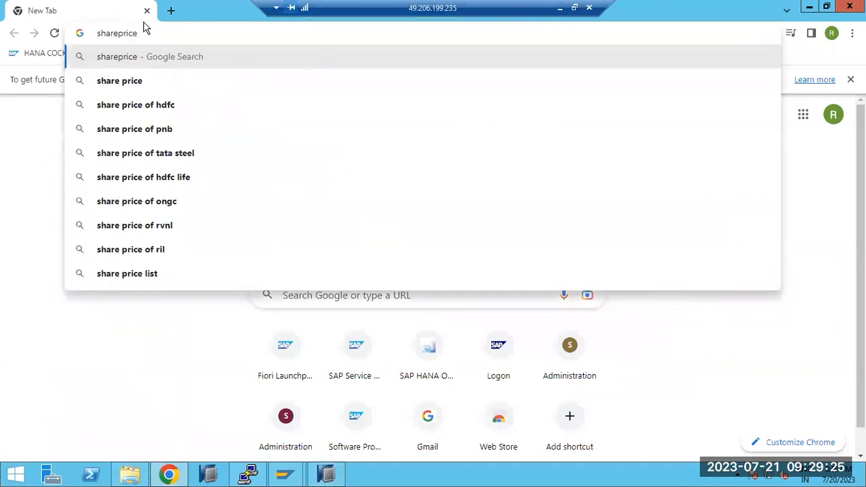
type("graph")
key("Return")
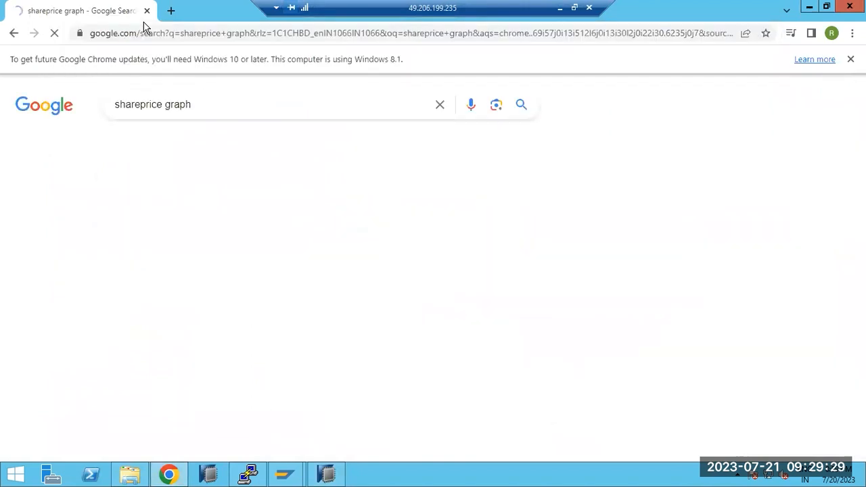
Open the moneycontrol stock market page from the search results, allow its push notifications, and examine the market charts and stock tables.
left_click(269, 282)
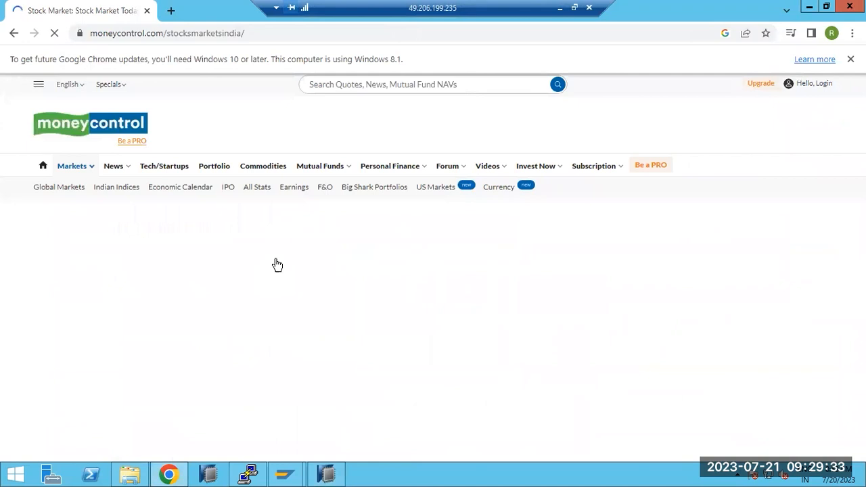
scroll(277, 264, "down", 7)
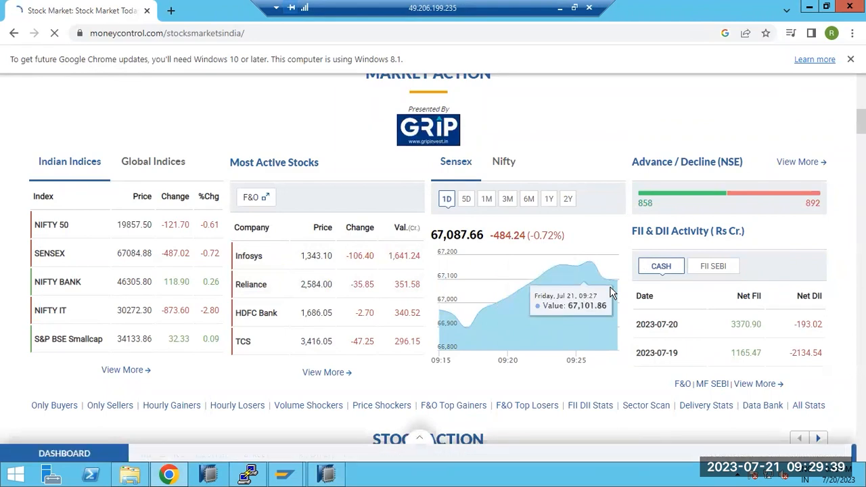
scroll(610, 292, "down", 2)
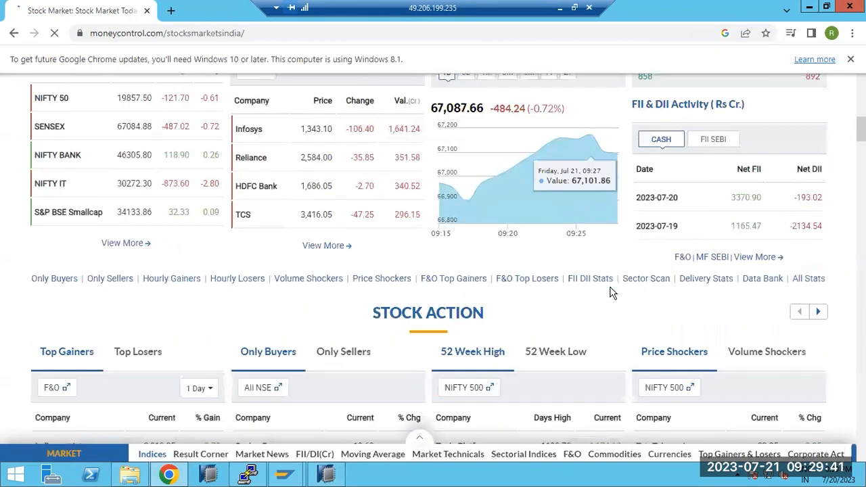
scroll(611, 292, "down", 1)
scroll(573, 195, "up", 2)
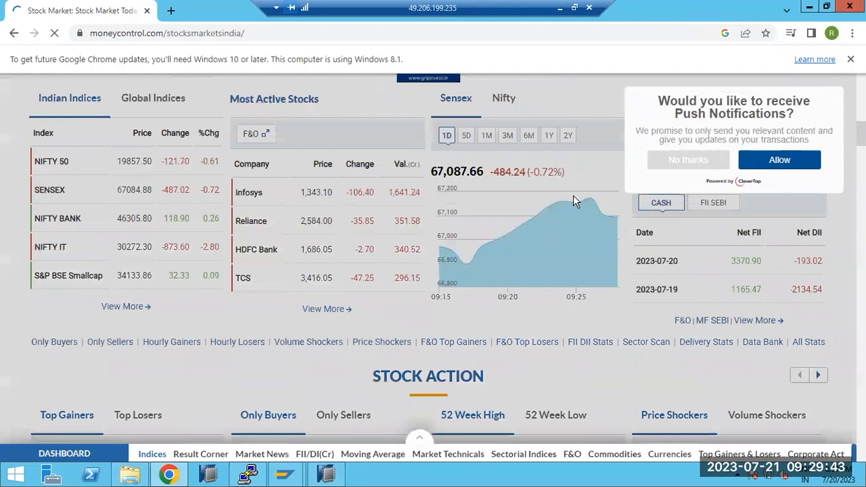
left_click(781, 163)
scroll(768, 171, "down", 9)
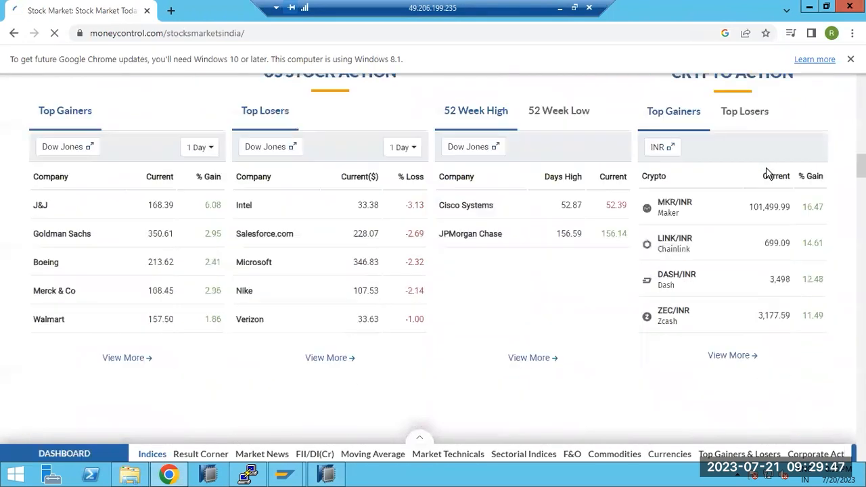
scroll(766, 167, "down", 8)
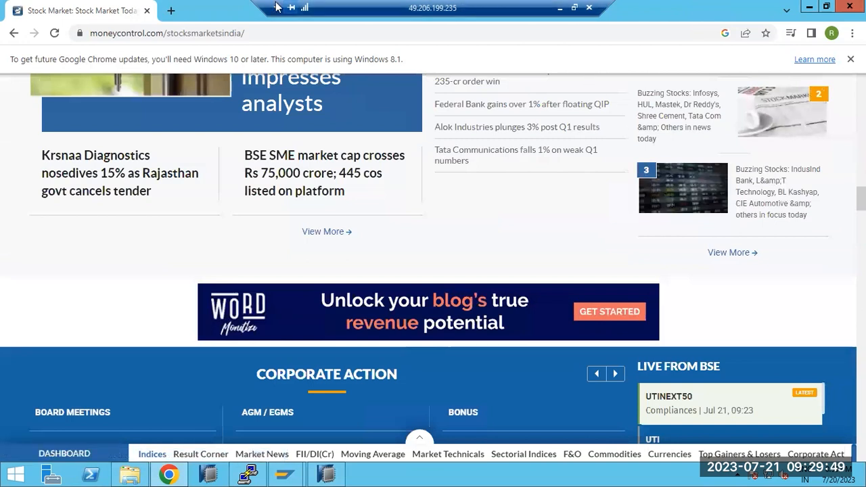
Close the moneycontrol page to return to SAP HANA Studio, and view the options for saving the pie chart as an image.
left_click(147, 10)
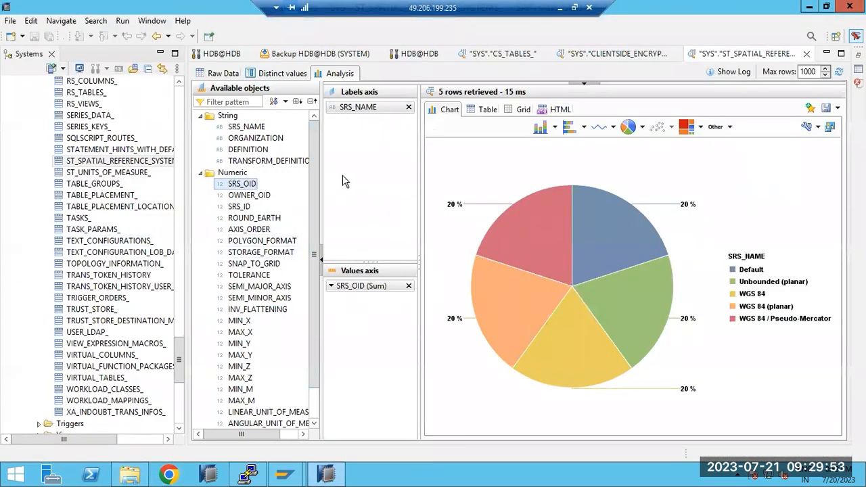
left_click(829, 129)
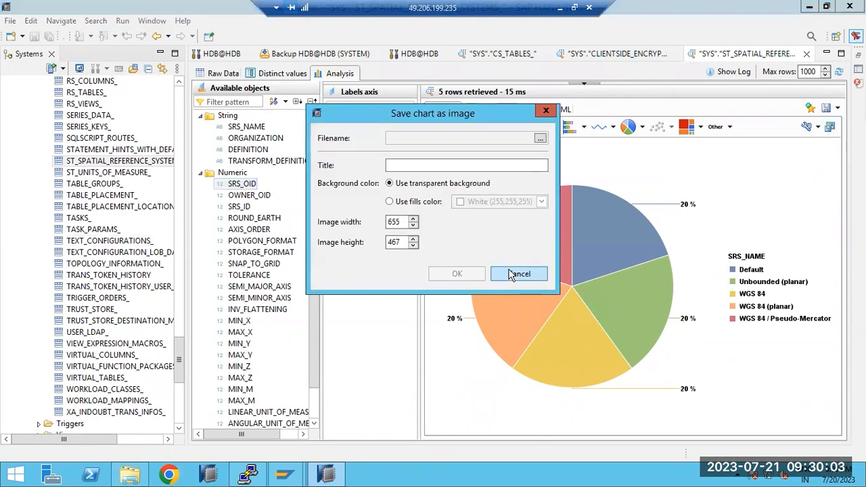
left_click(512, 274)
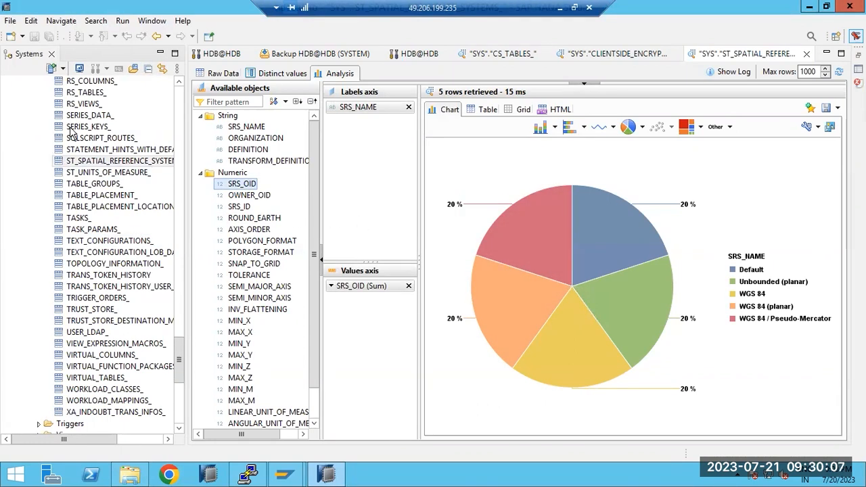
Collapse the Tables folder and SYS schema in the HDB@HDB catalog, and look through the list of schemas.
left_click(182, 114)
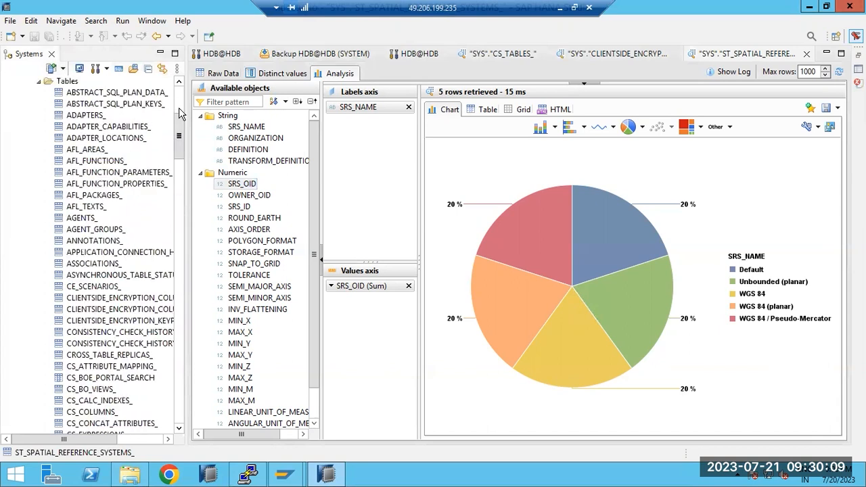
left_click(180, 114)
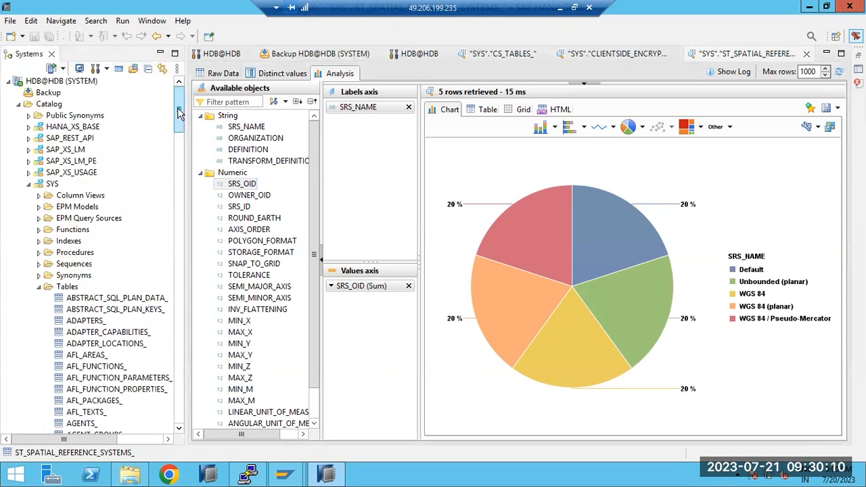
left_click(39, 287)
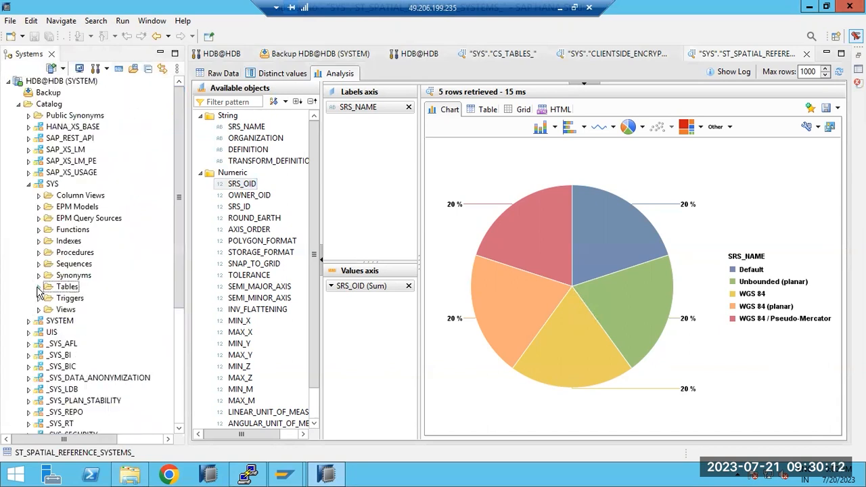
left_click(28, 183)
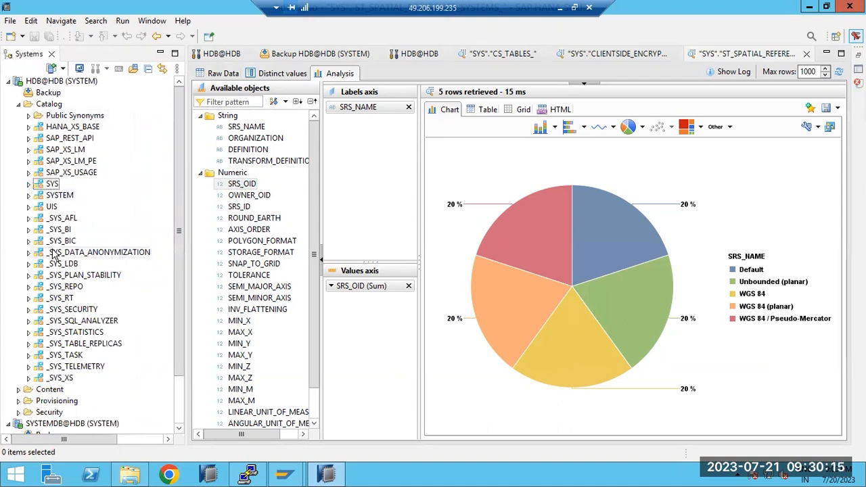
scroll(55, 253, "down", 2)
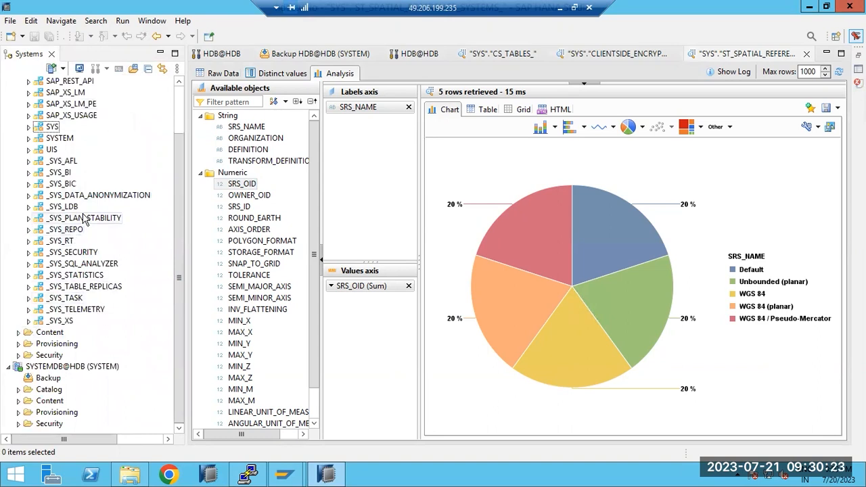
scroll(85, 218, "up", 2)
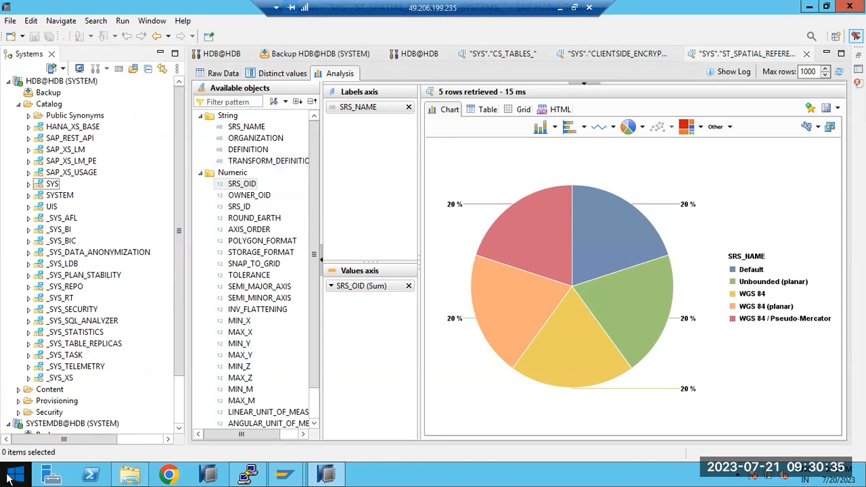
Inspect the folders of the SYSTEM and UIS schemas, including the UIS tables, and collapse both schemas again.
left_click(29, 195)
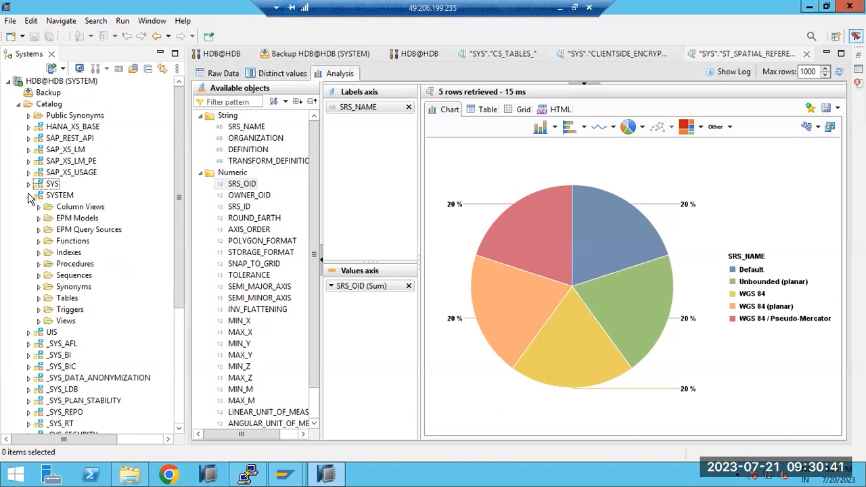
left_click(29, 195)
left_click(29, 206)
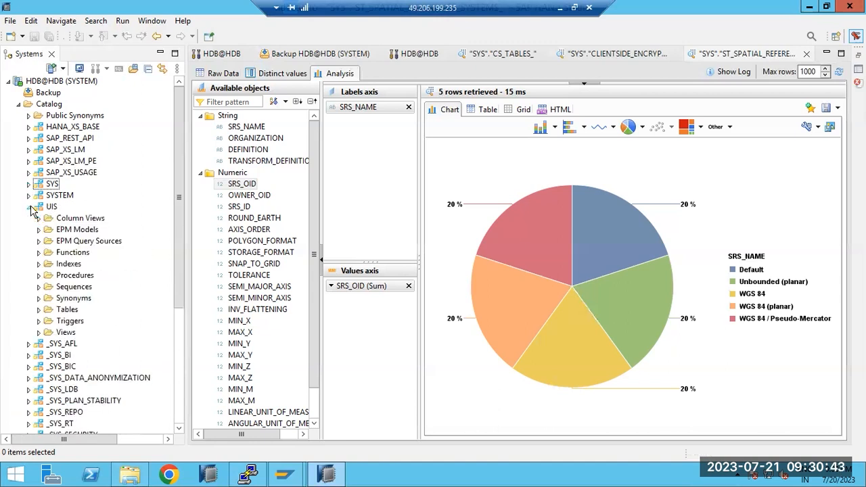
left_click(38, 310)
left_click(38, 310)
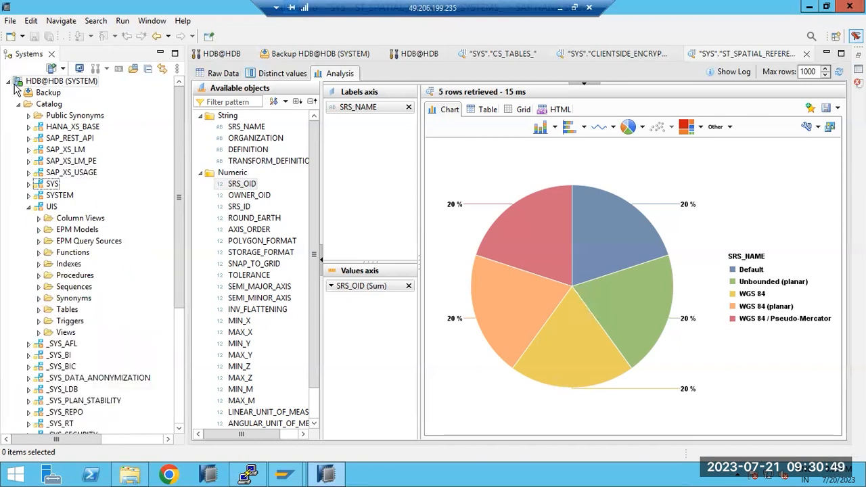
mouse_move(17, 88)
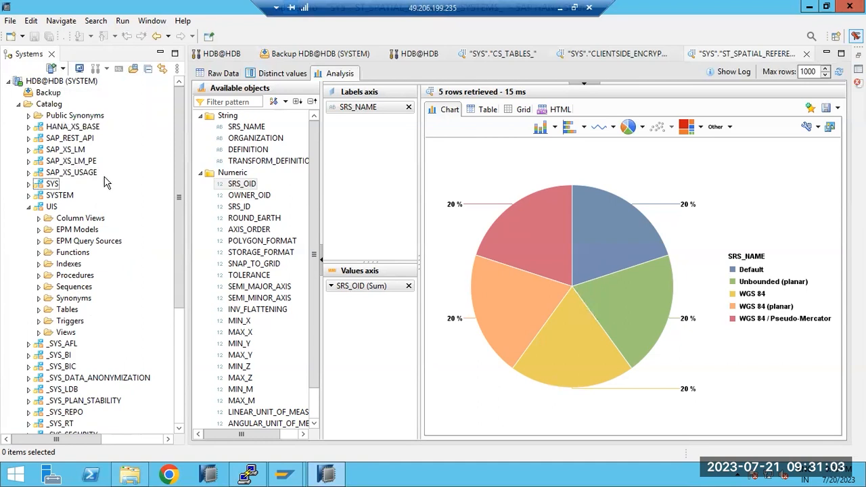
left_click(27, 207)
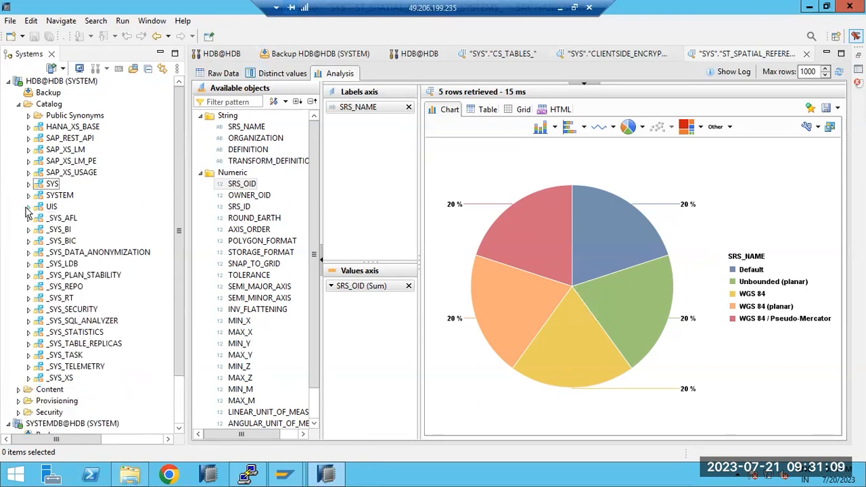
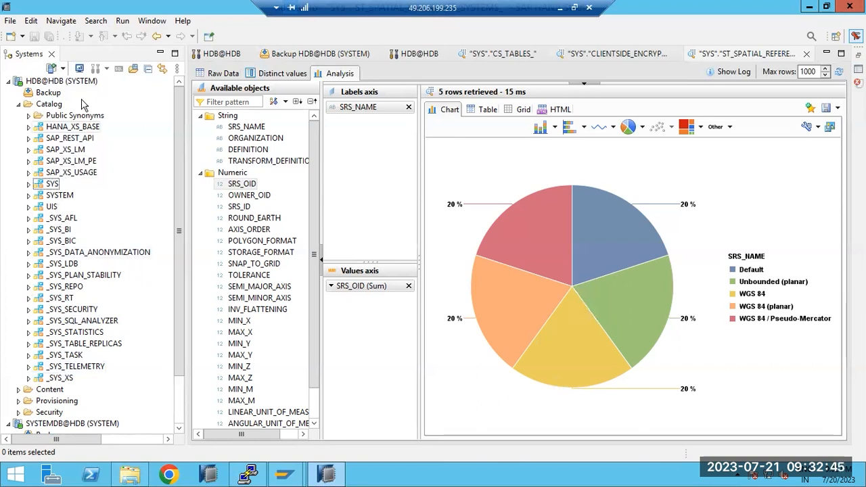
Collapse the HDB@HDB catalog and expand its Content folder to look at the public and sap packages.
mouse_move(86, 84)
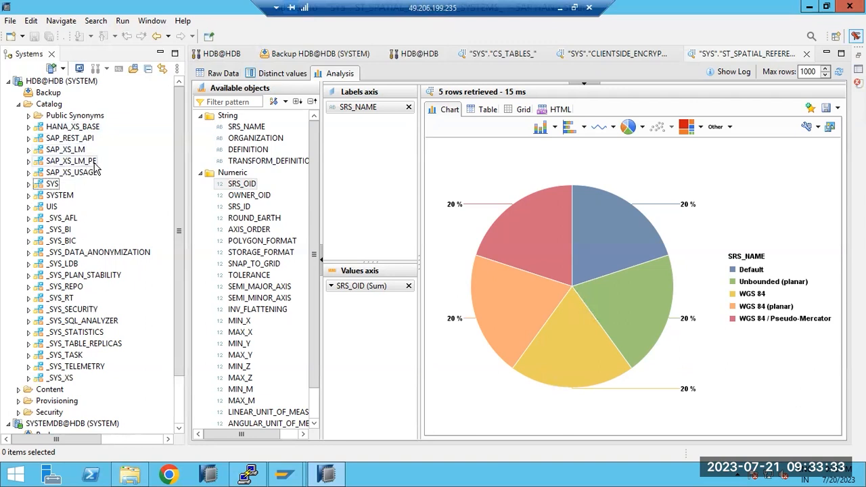
left_click(18, 105)
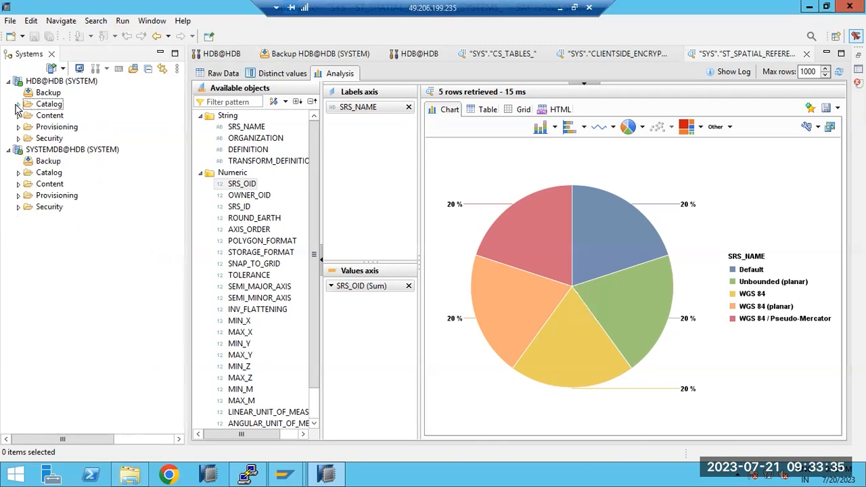
left_click(18, 115)
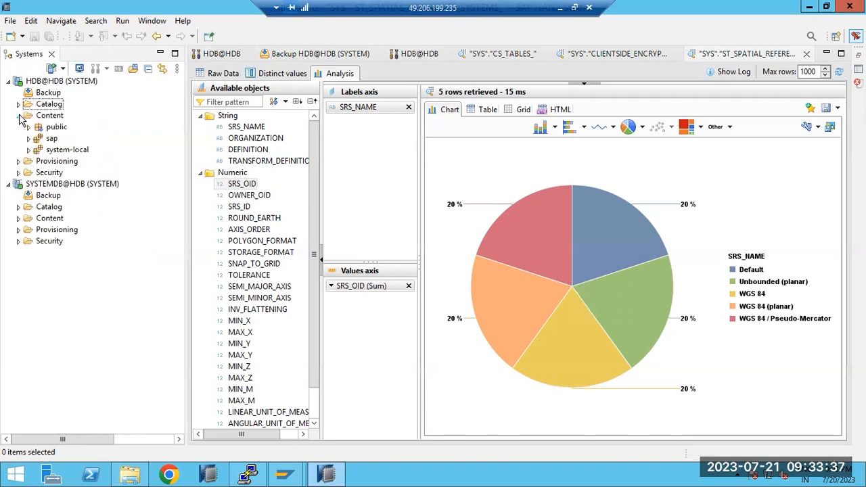
left_click(39, 117)
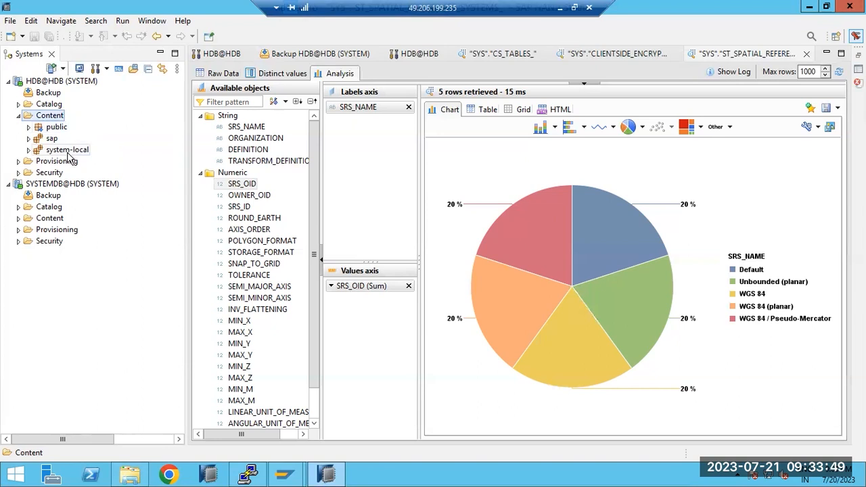
left_click(55, 128)
left_click(52, 139)
left_click(57, 128)
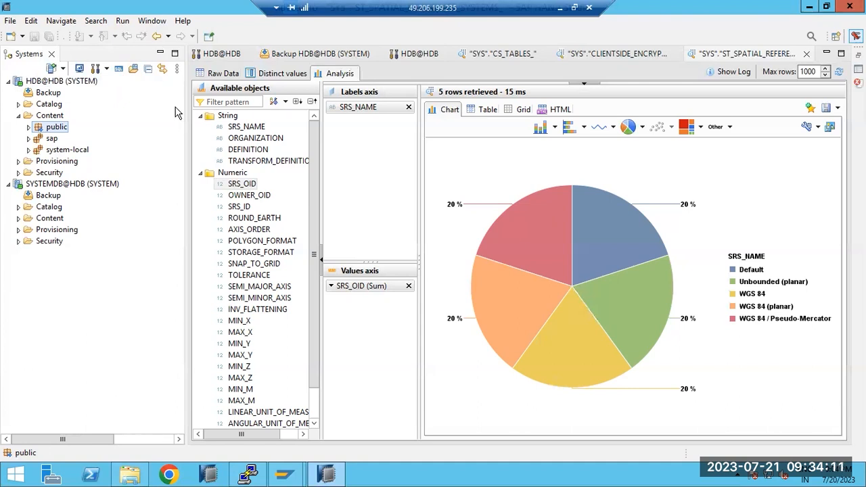
View which new object types the public package offers, and expand the Provisioning folder of HDB@HDB.
right_click(47, 130)
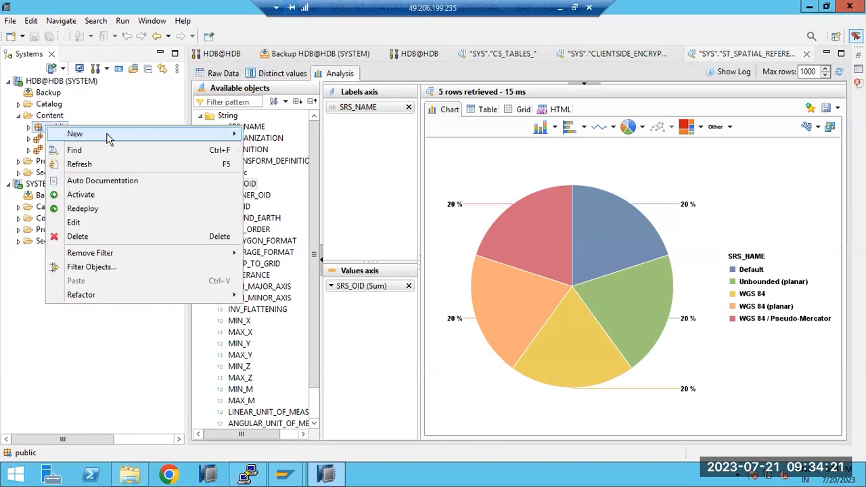
mouse_move(108, 135)
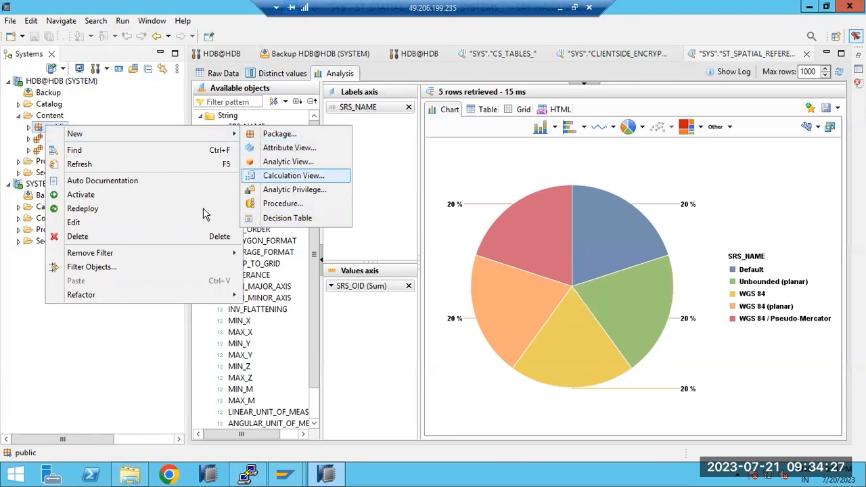
left_click(9, 253)
left_click(42, 116)
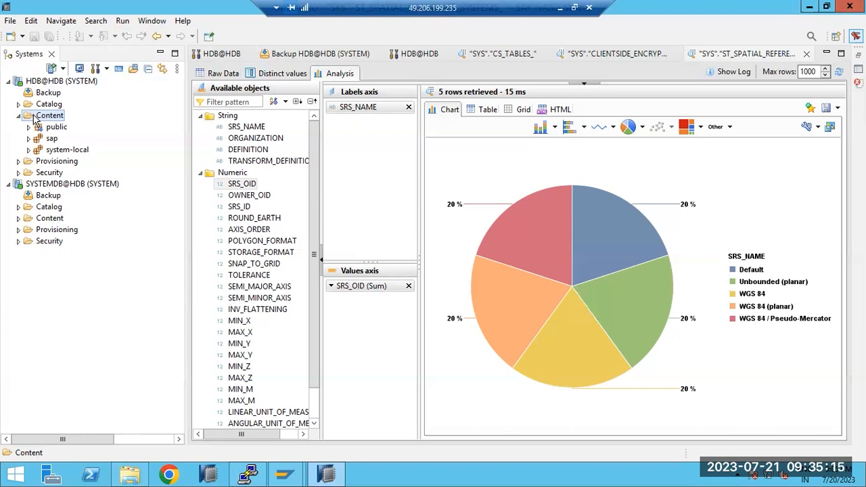
left_click(20, 164)
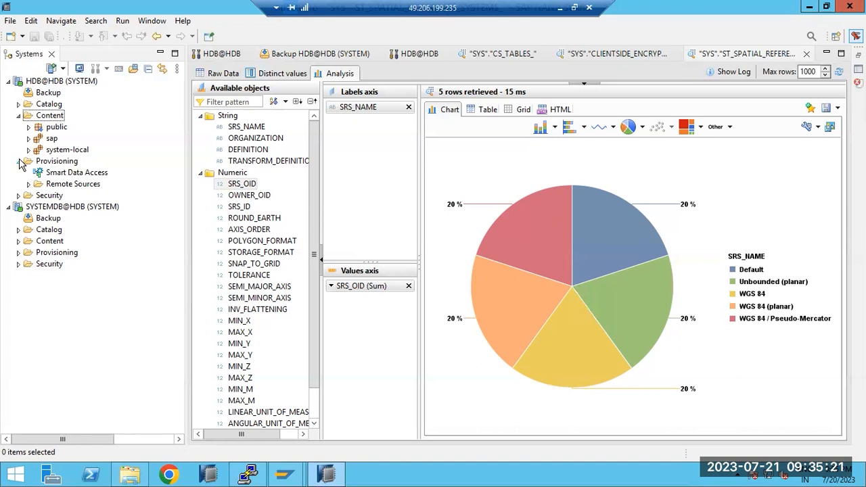
Look over the administration options for the HDB@HDB system, including its Application Lifecycle Management entries, without running any.
right_click(33, 87)
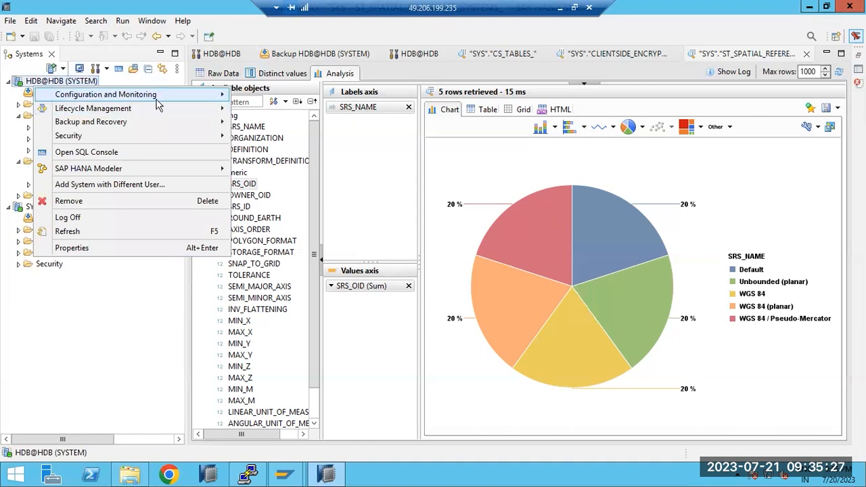
mouse_move(155, 101)
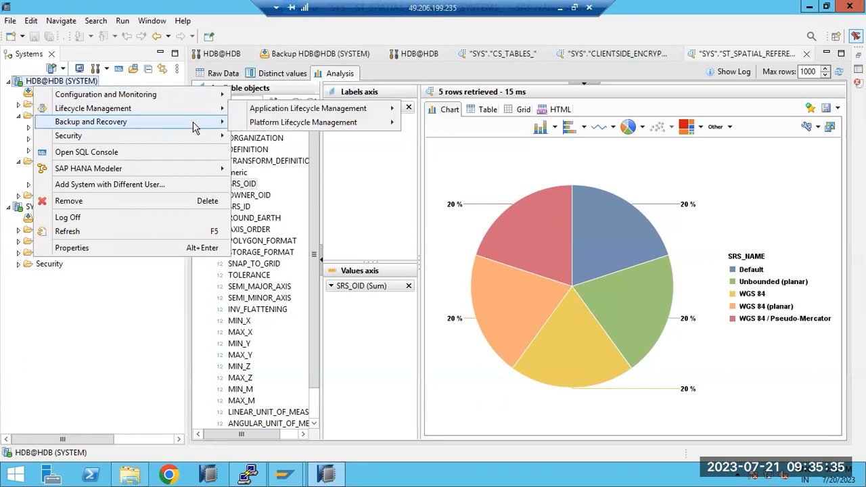
mouse_move(186, 115)
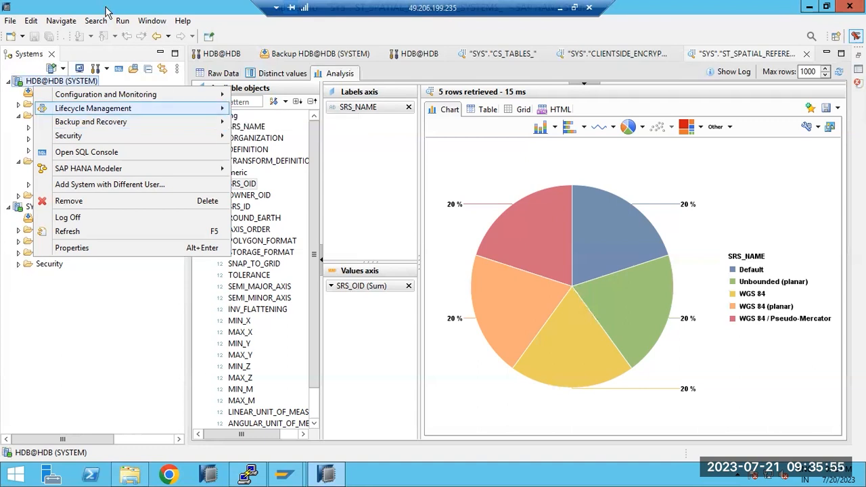
mouse_move(105, 110)
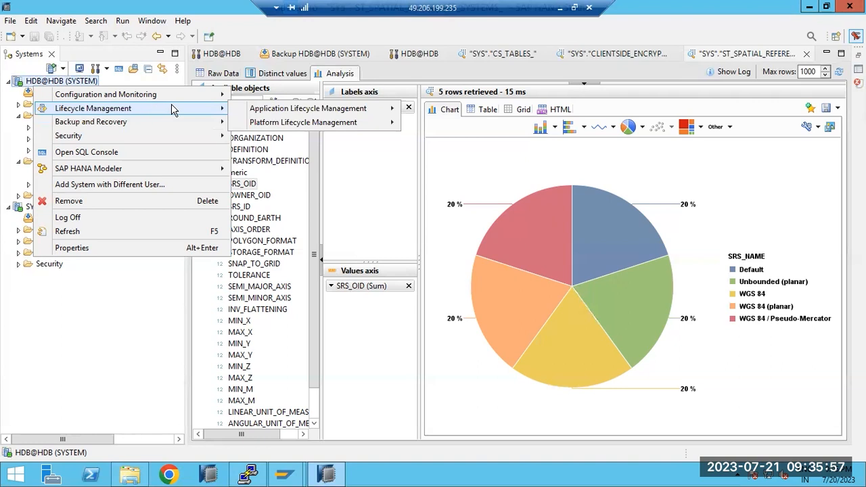
mouse_move(283, 110)
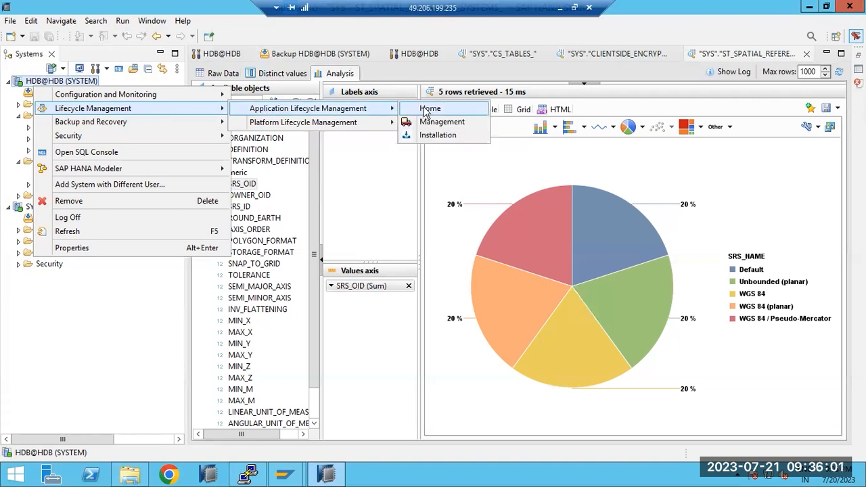
left_click(27, 117)
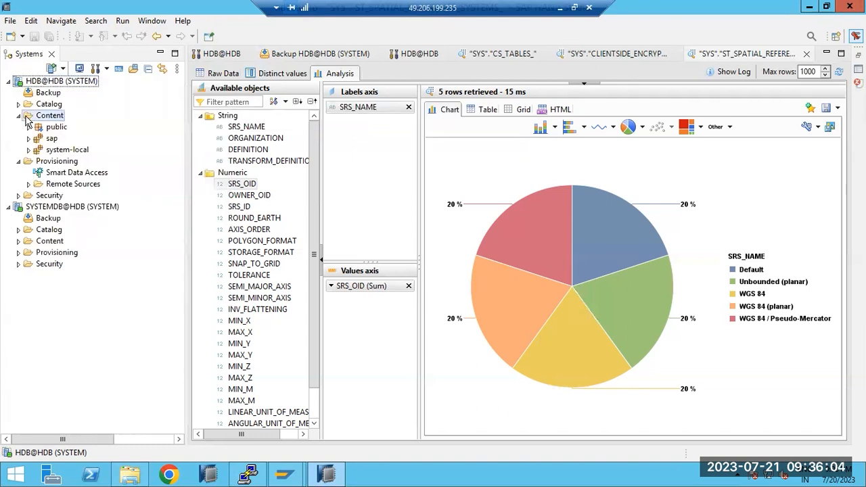
Check the application lifecycle options of the HDB@HDB system and open its Platform Lifecycle Management.
left_click(37, 82)
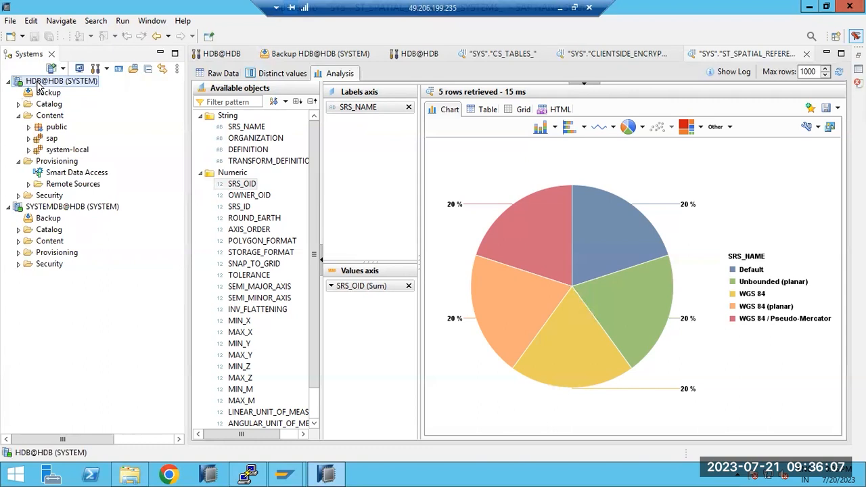
right_click(38, 81)
mouse_move(217, 107)
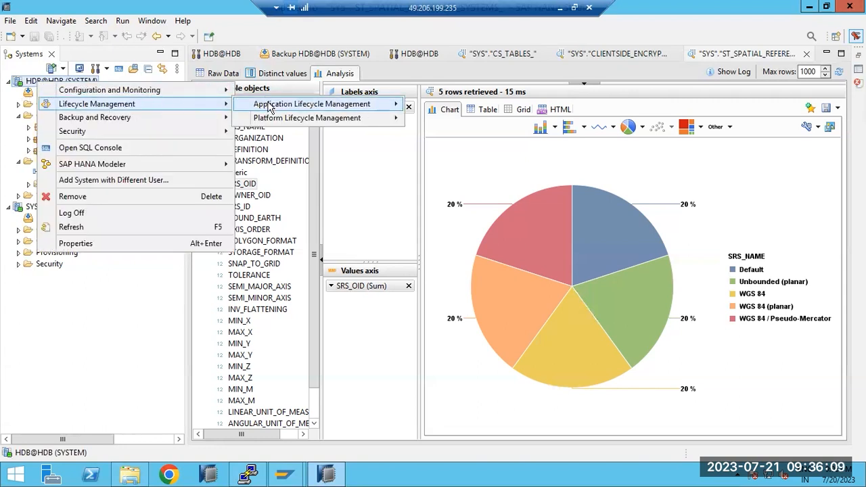
mouse_move(364, 106)
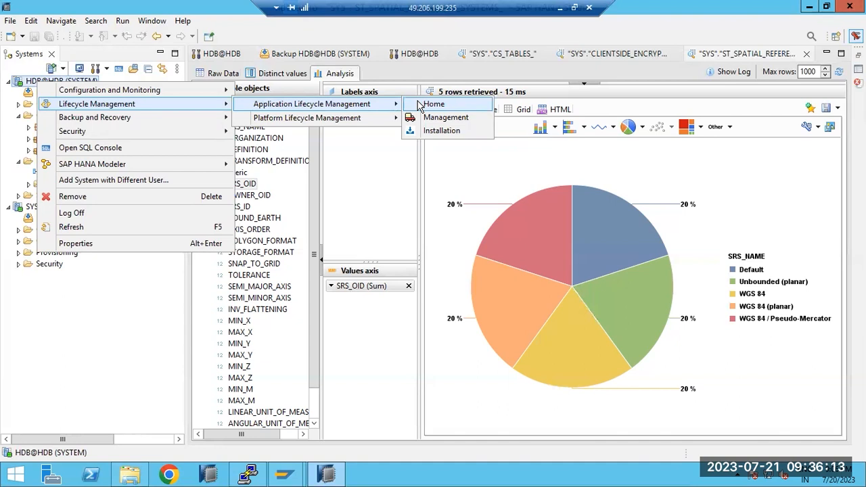
mouse_move(315, 124)
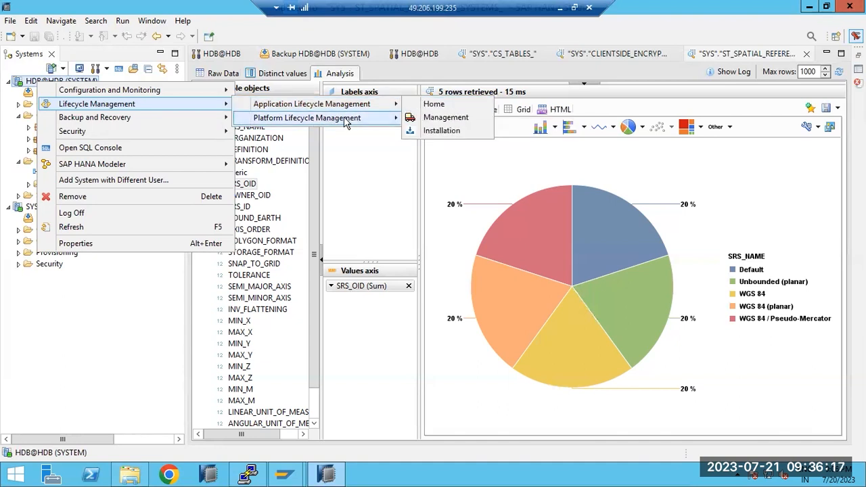
left_click(427, 121)
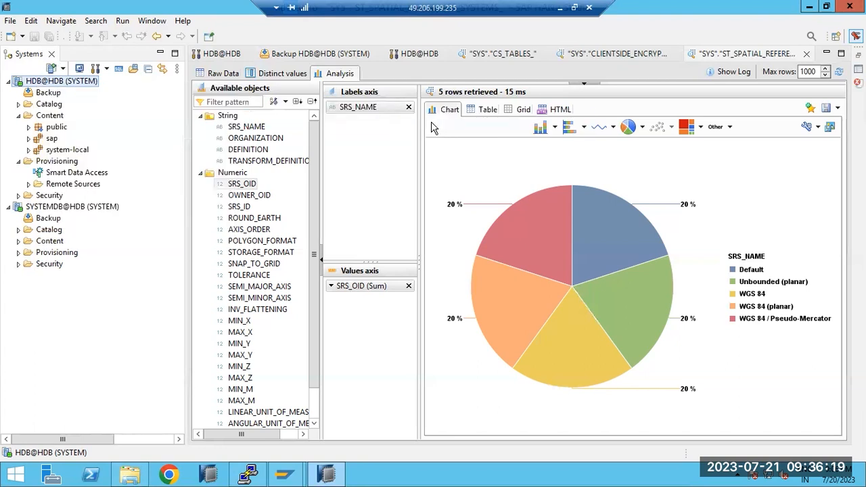
Open the HDBLCM platform lifecycle page for HDB in the browser and proceed to saplinux1 past the privacy warning.
left_click(365, 188)
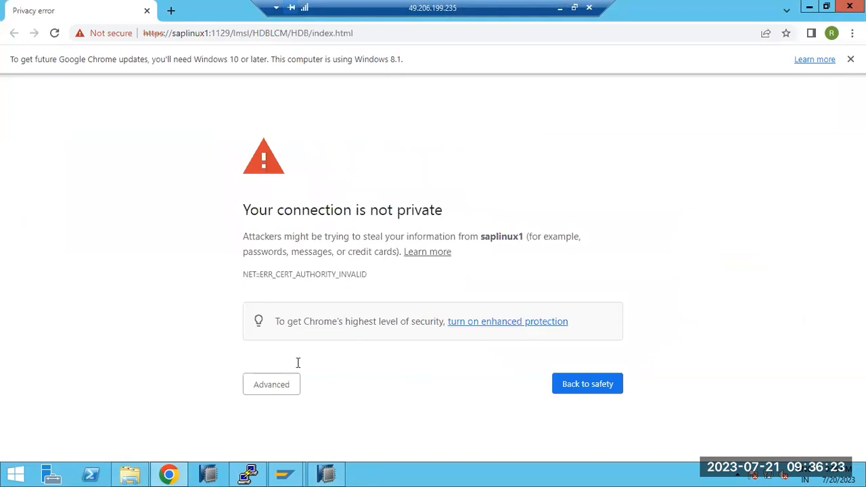
left_click(271, 386)
scroll(272, 405, "down", 1)
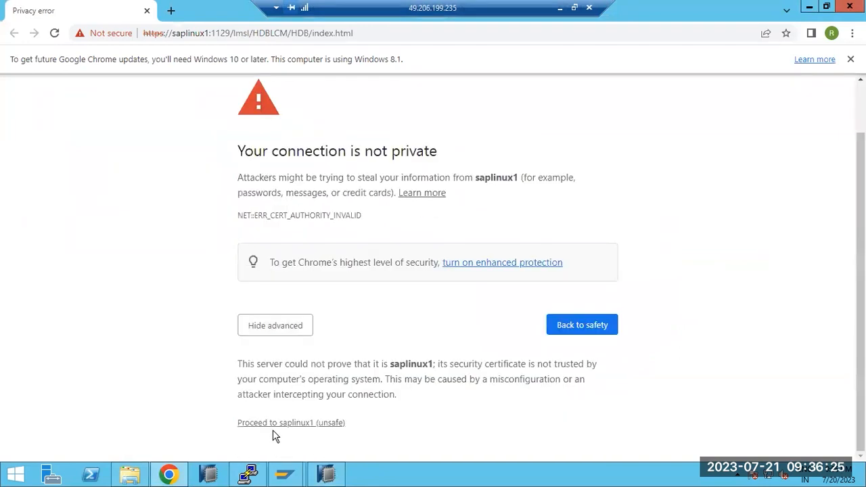
left_click(277, 426)
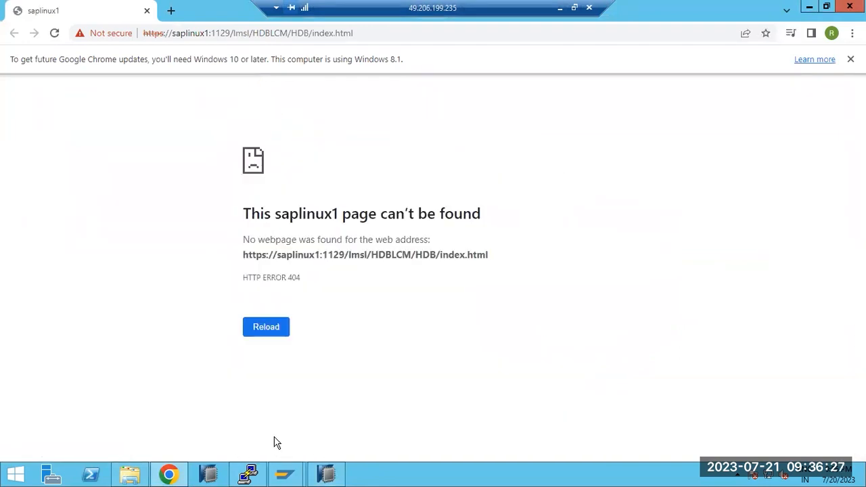
Try loading the HDBLCM page over http on port 1128, and return to the https address on port 1129.
mouse_move(325, 475)
double_click(210, 33)
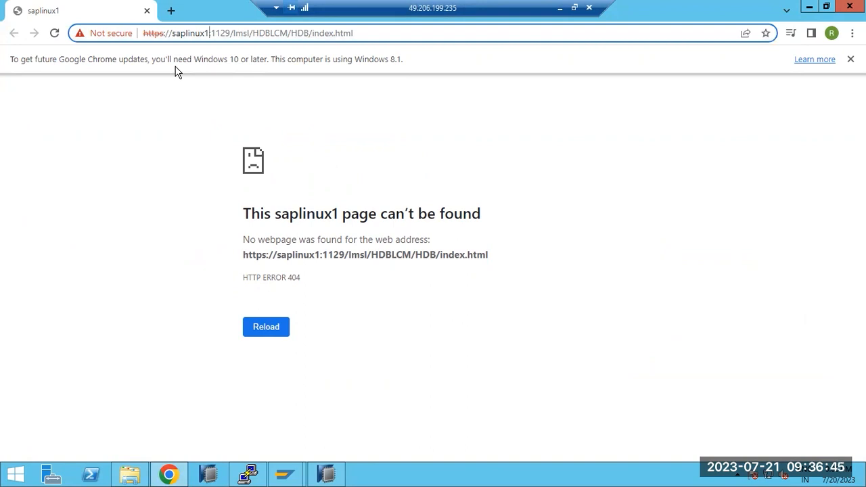
key("BackSpace")
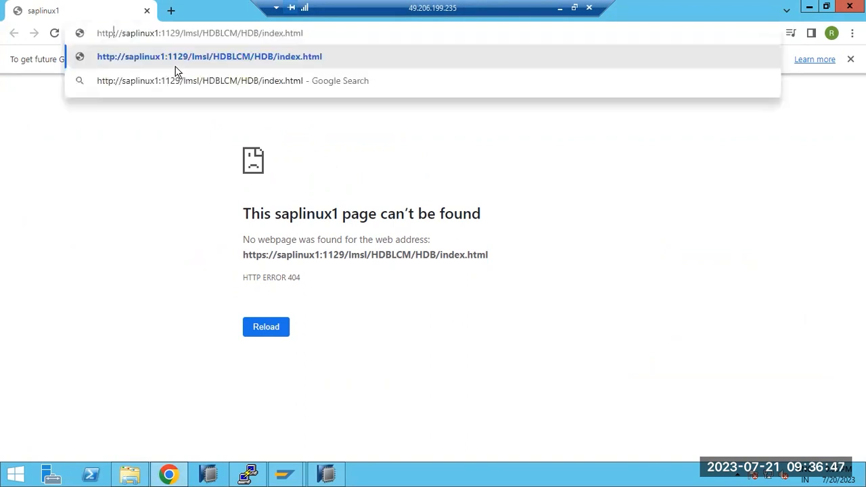
key("BackSpace")
type("8")
key("Return")
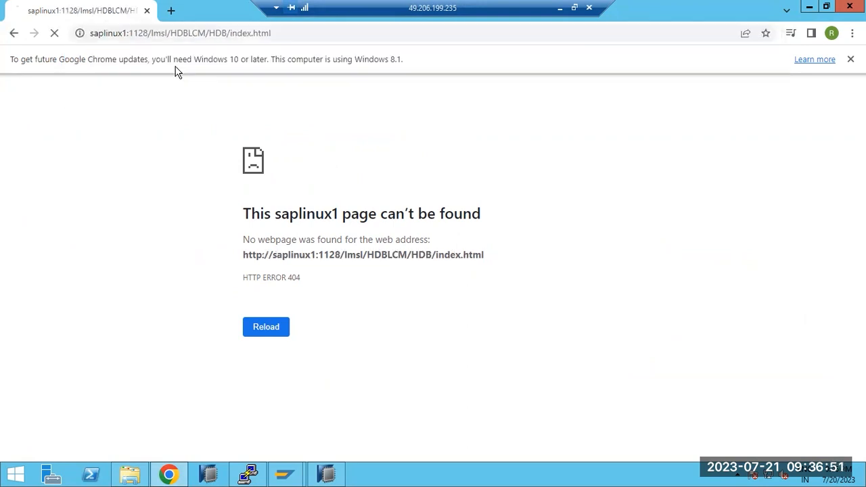
left_click(15, 34)
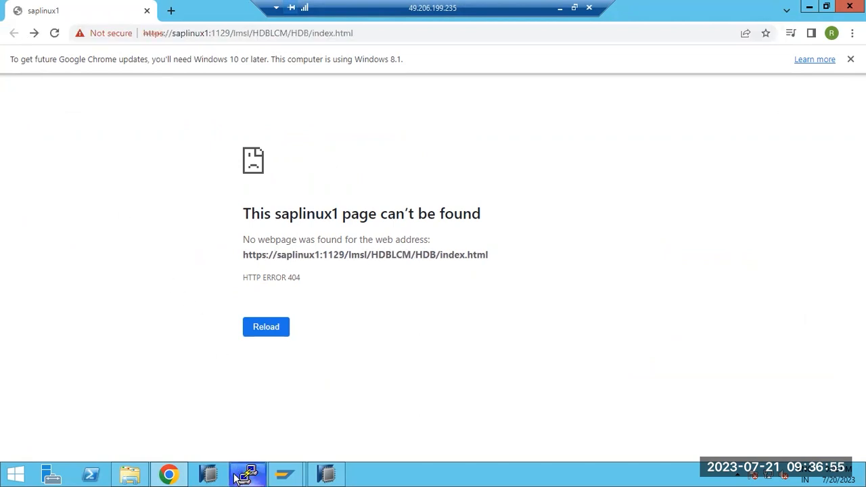
Switch to the PuTTY terminal and copy the full host name saplinux1.myguest.virtualbox.org from the ping output.
mouse_move(234, 478)
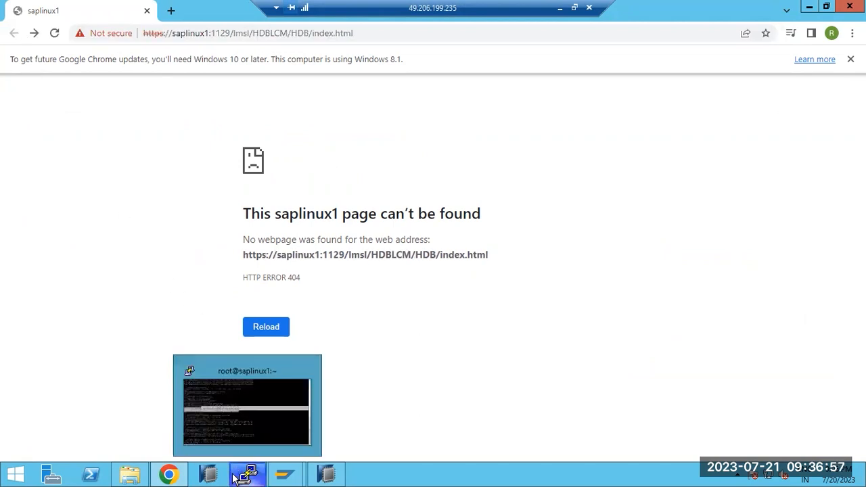
left_click(234, 477)
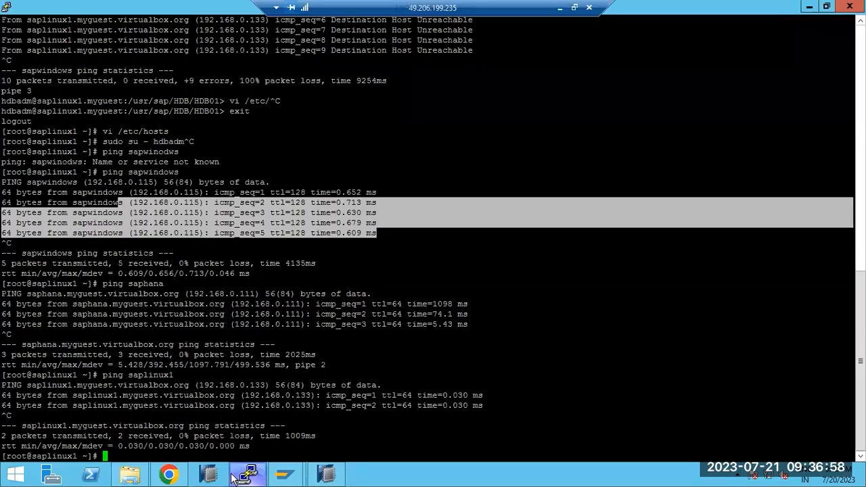
double_click(171, 397)
In Chrome, load the HDBLCM address with host saplinux1.myguest.virtualbox.org on port 1129 and proceed past the privacy warning.
left_click(169, 474)
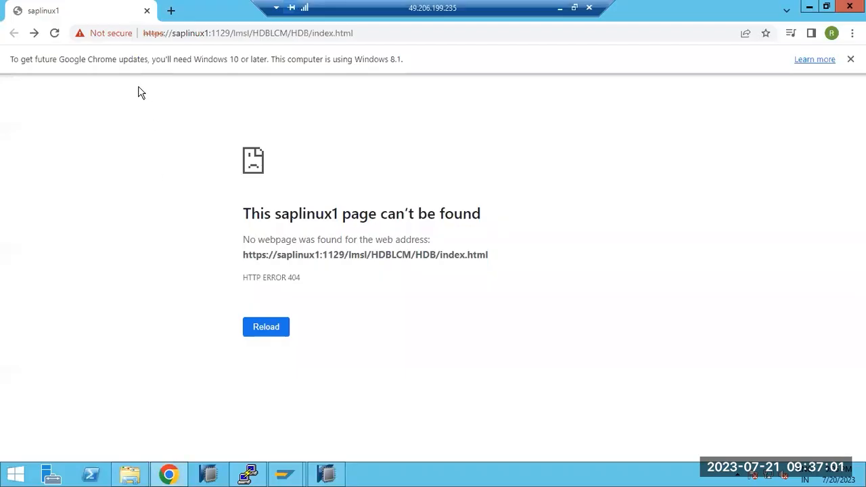
left_click_drag(172, 34, 210, 33)
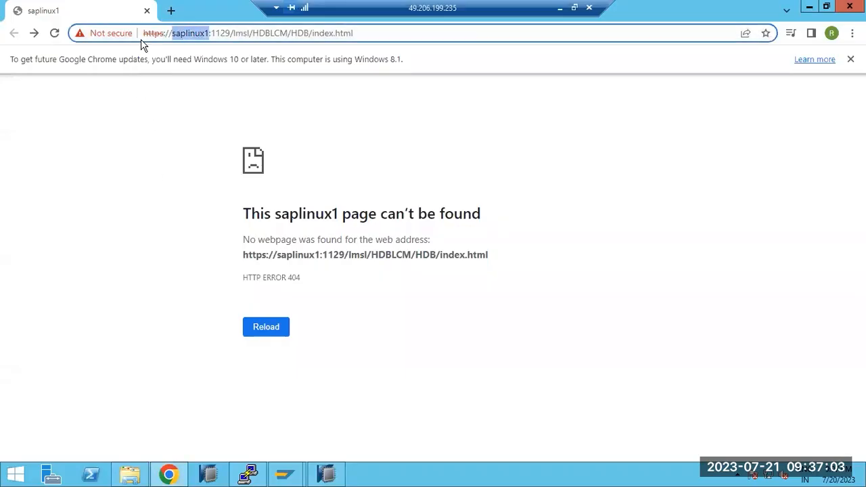
type("saplinux1.myguest.virtualbox.org")
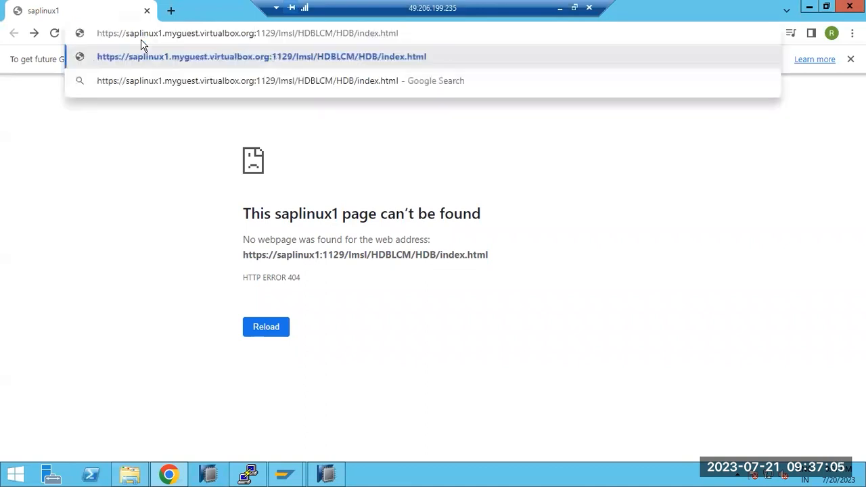
key("Return")
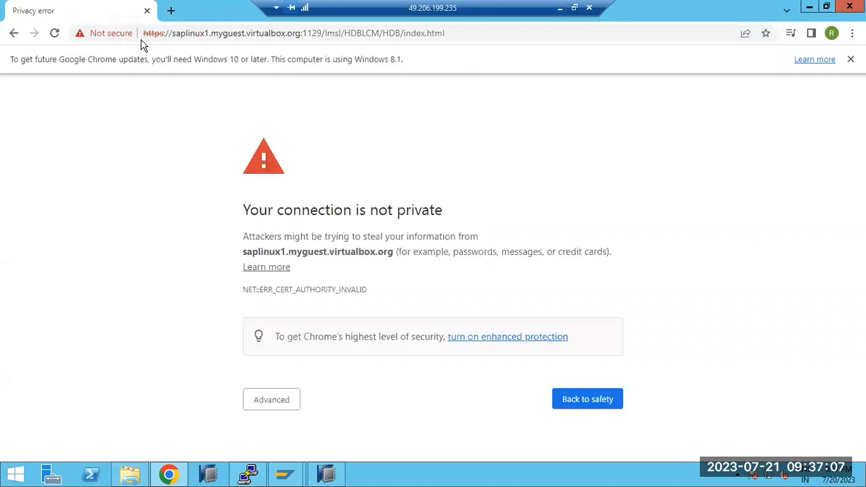
left_click(274, 401)
left_click(331, 424)
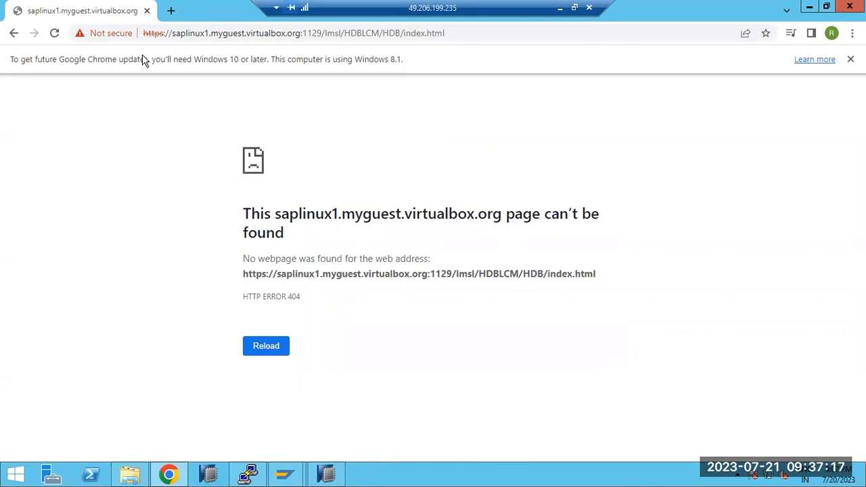
left_click(245, 475)
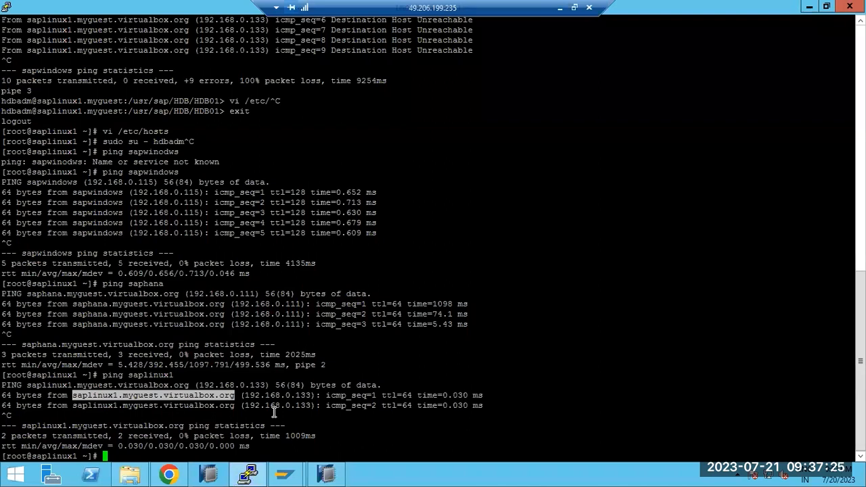
left_click(170, 474)
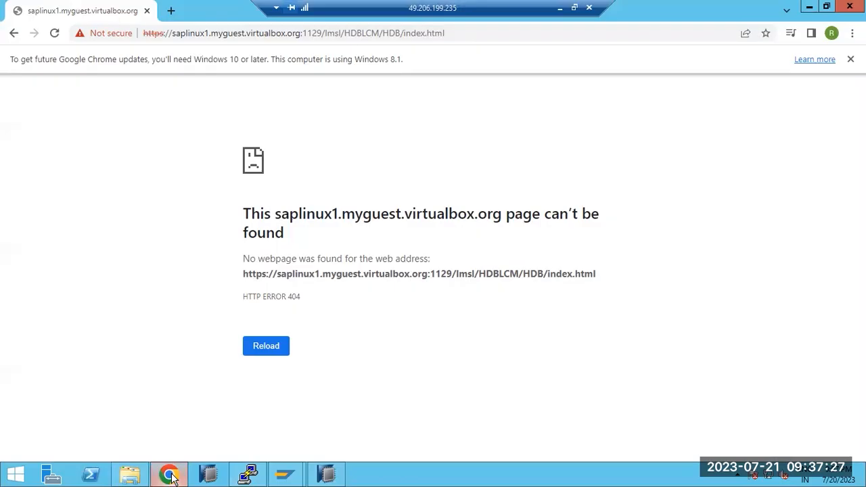
left_click(260, 477)
left_click(259, 477)
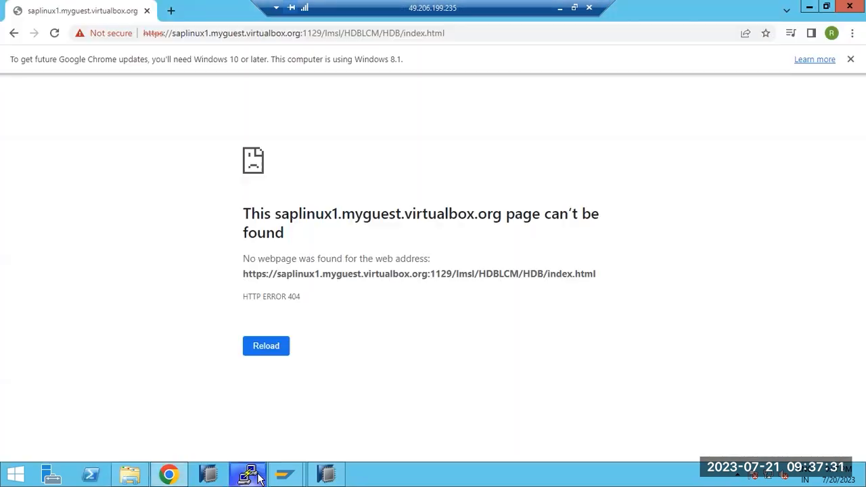
Switch to SAP HANA Studio and look over the application and platform lifecycle management options of the HDB@HDB system.
left_click(326, 475)
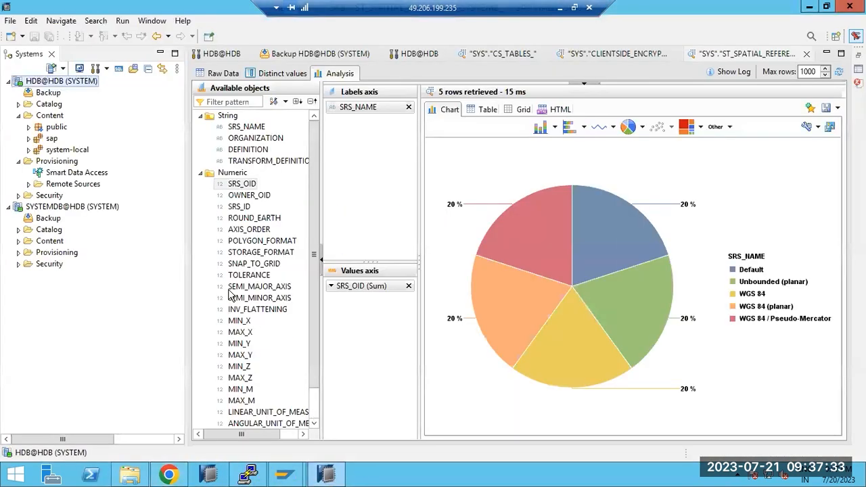
right_click(39, 83)
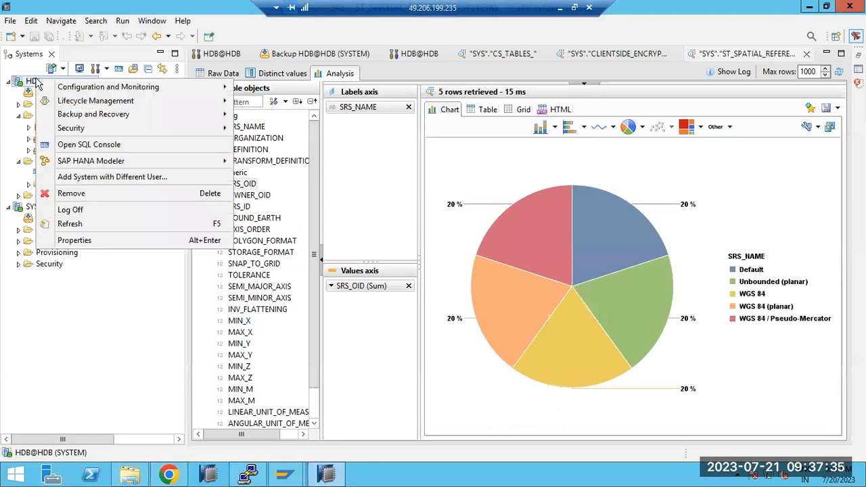
mouse_move(174, 101)
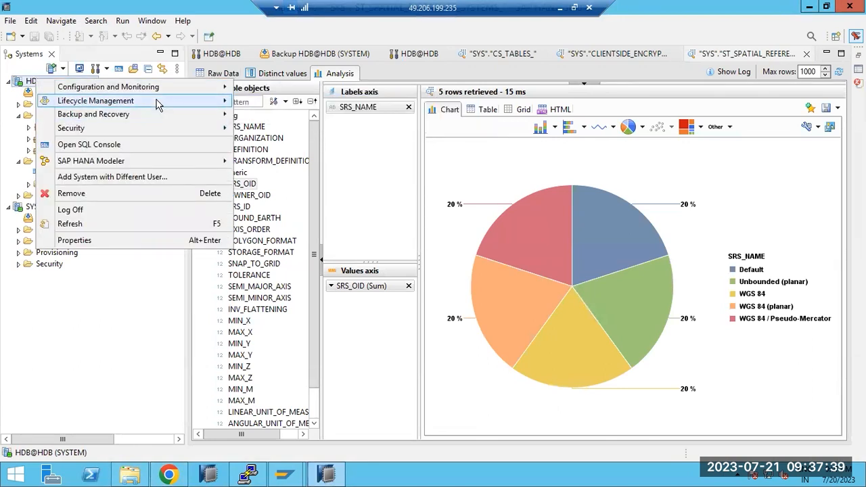
mouse_move(274, 101)
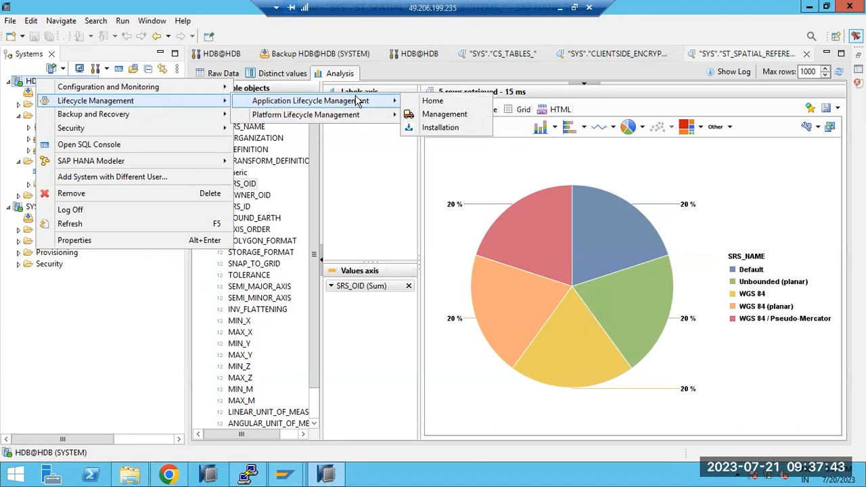
mouse_move(269, 118)
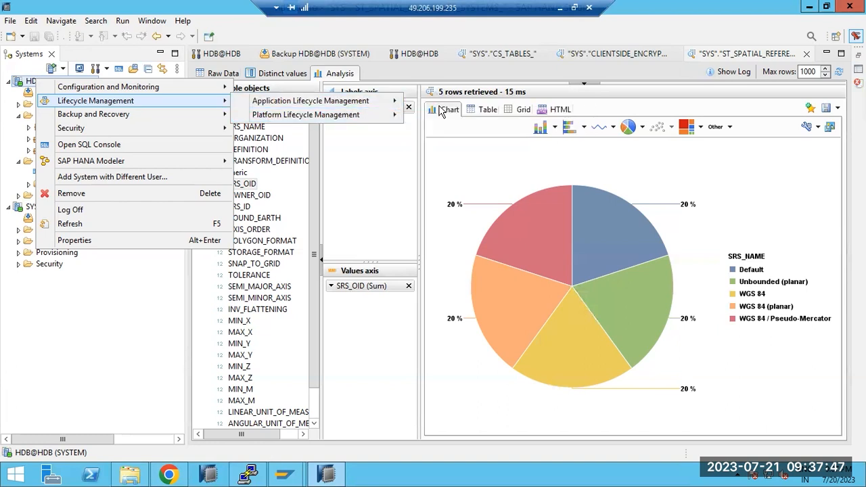
mouse_move(393, 117)
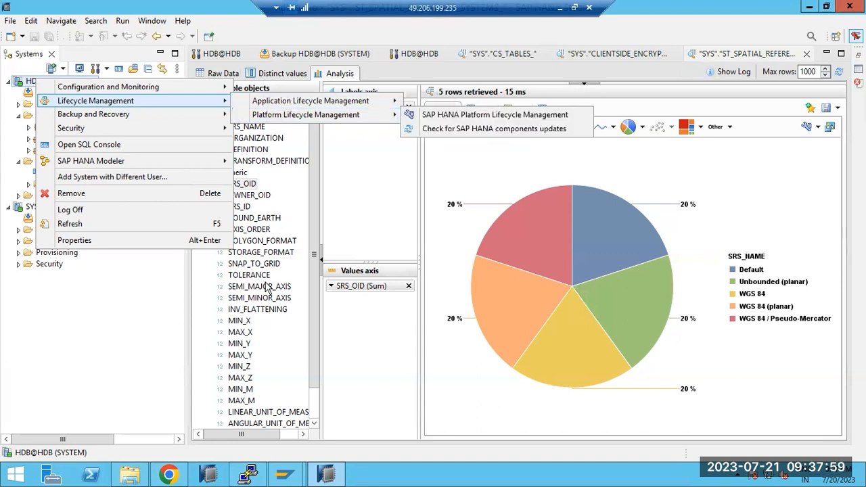
Switch to the PuTTY terminal, change to the /hana/shared directory and list its contents with ls -ltr.
left_click(248, 476)
type("cd ")
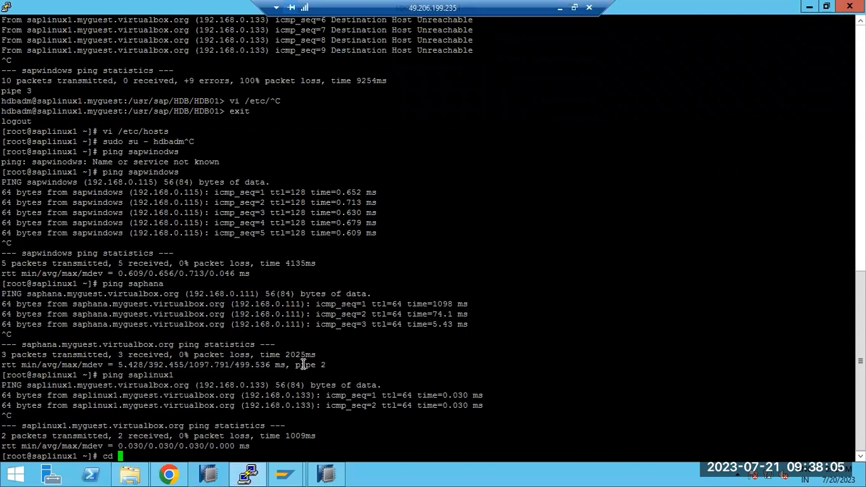
type("/hana/shared")
key("Return")
type("ls -ltr")
key("Return")
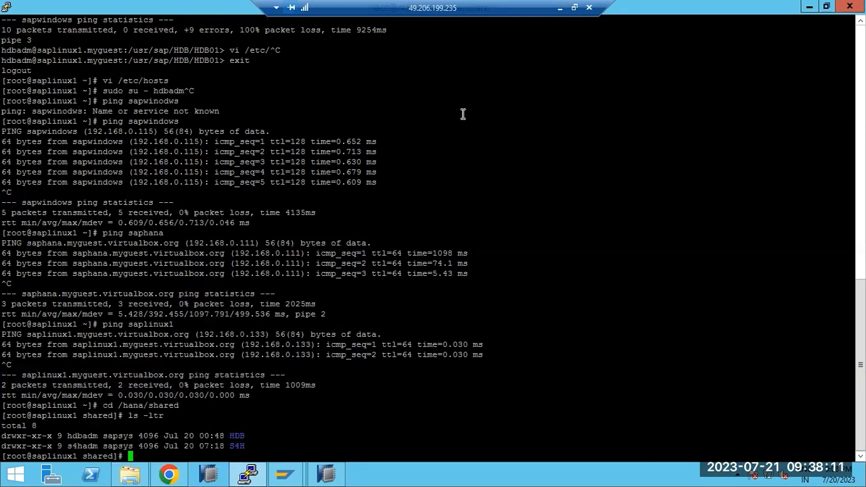
Switch to Paint and replace the licensing notes with the heading "RESIDENT HDBLCM", underlined with a row of dashes.
left_click(559, 8)
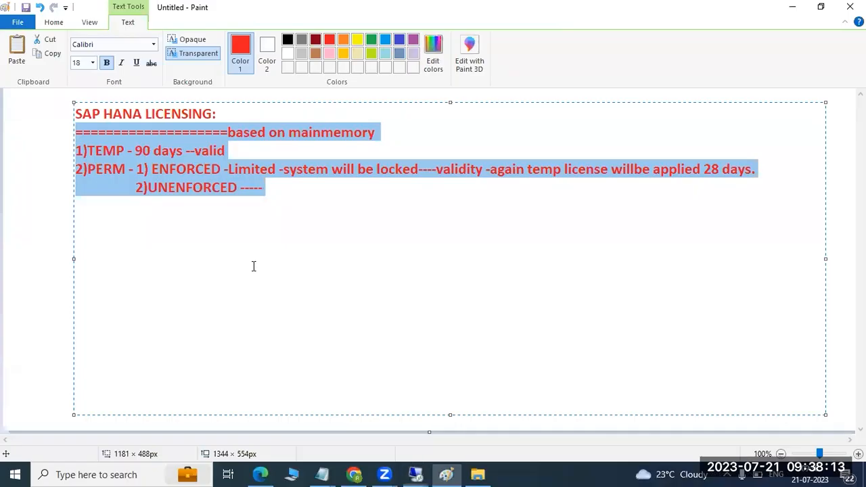
key("ctrl+a")
type("RES")
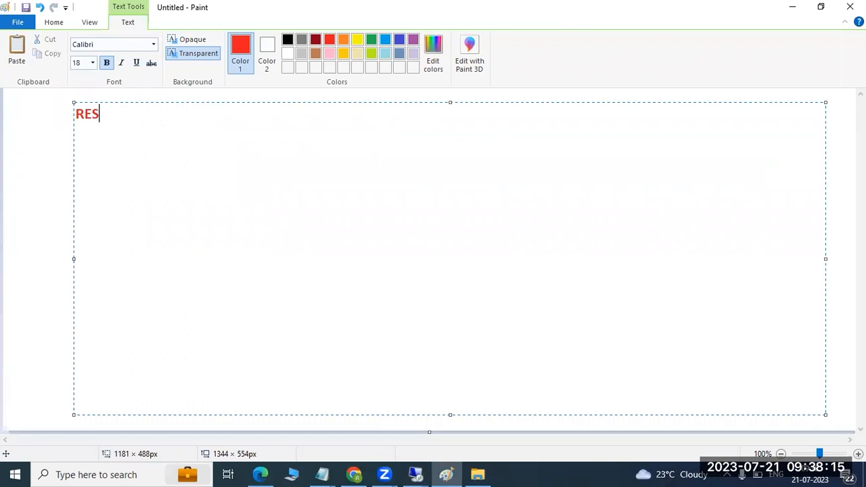
type("IDENT HDBLCM")
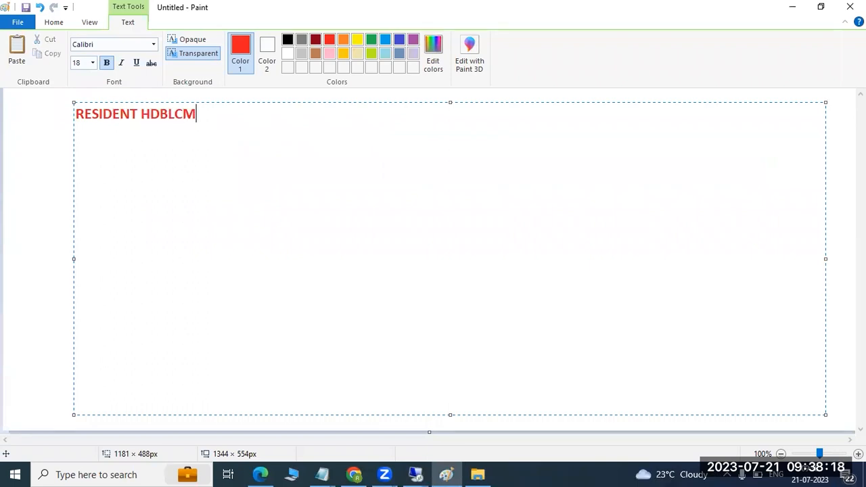
key("Return")
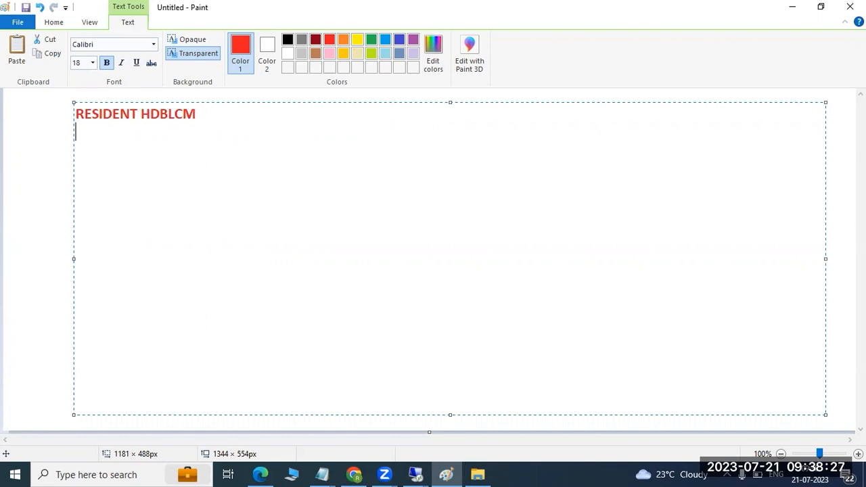
type("--------------------------")
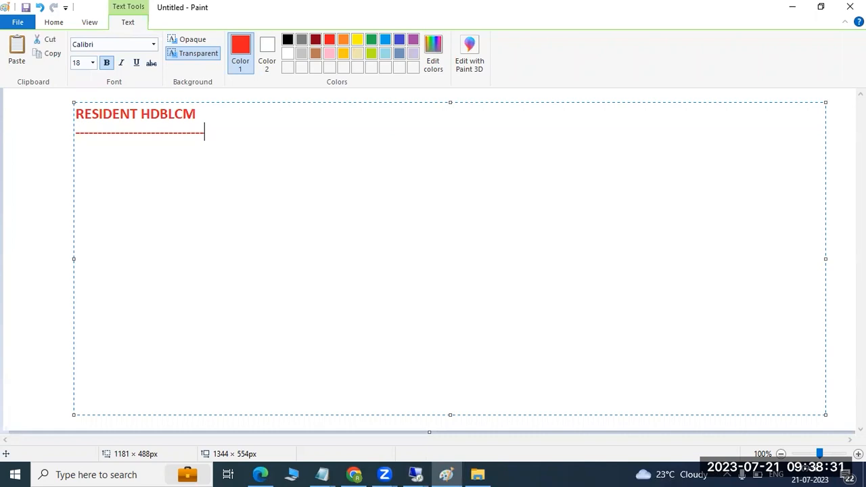
Return to the remote PuTTY terminal, change to the HDB directory and list its contents with ls -ltr.
left_click(415, 474)
left_click(439, 399)
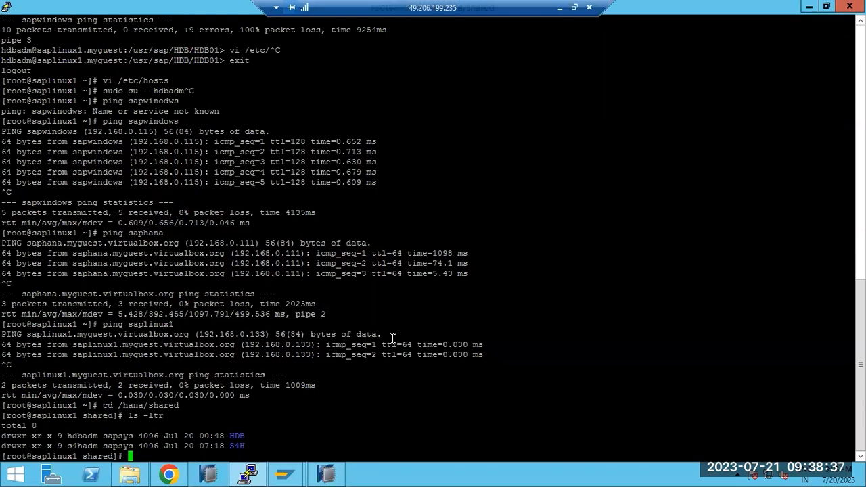
type("cd HDB")
key("Return")
type("ls -ltr")
key("Return")
Change to the hdblcm directory and list its contents with ls -ltr.
type("cd")
double_click(244, 415)
right_click(243, 415)
key("Return")
type("ls -ltr")
key("Return")
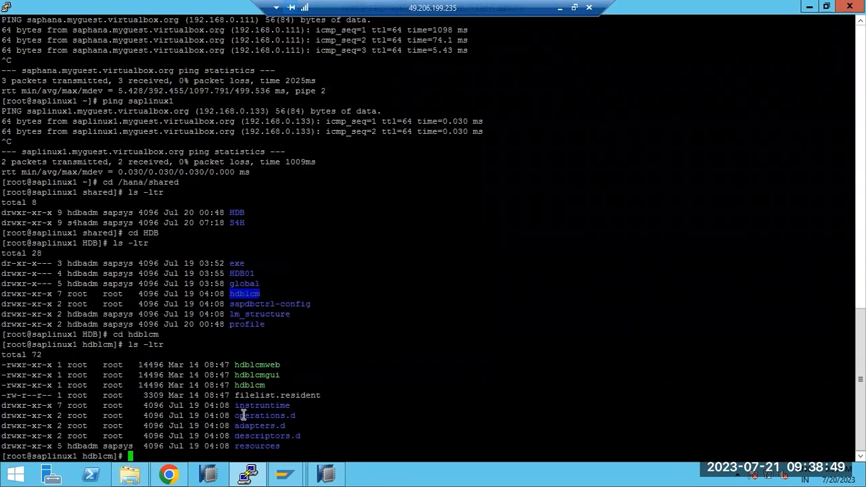
Run the resident ./hdblcm program to bring up its action list, and highlight the command that was run.
type("./")
double_click(253, 384)
right_click(254, 384)
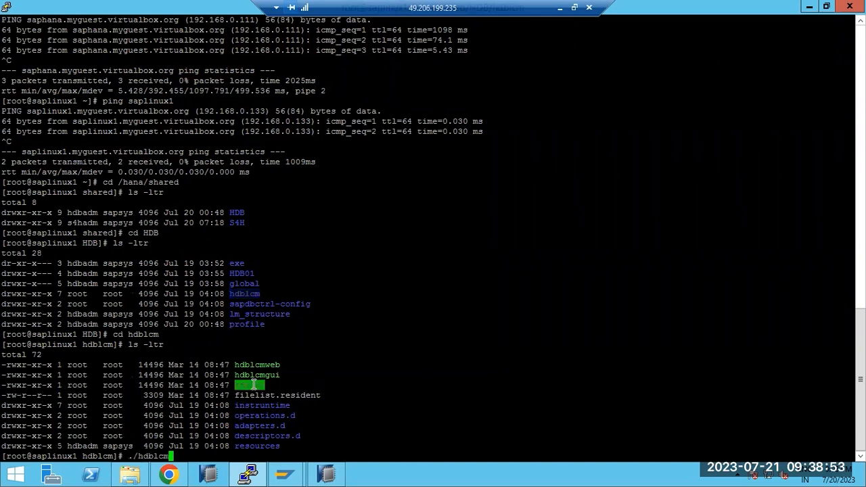
key("Return")
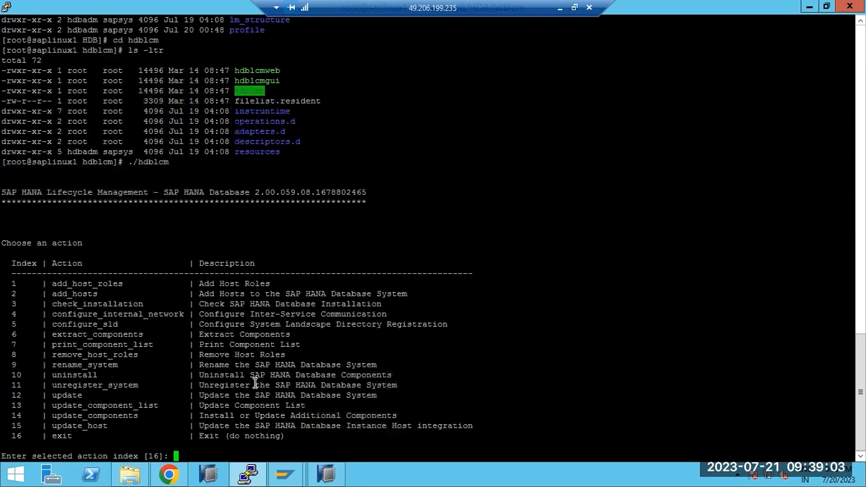
double_click(142, 163)
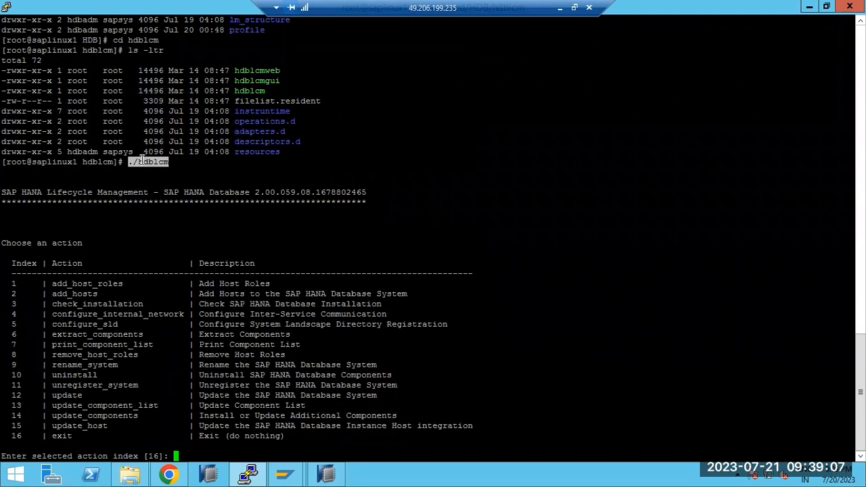
Examine the hdblcm action list, highlighting rename_system, uninstall, unregister_system, update_component_list and update in turn.
left_click_drag(61, 295, 107, 359)
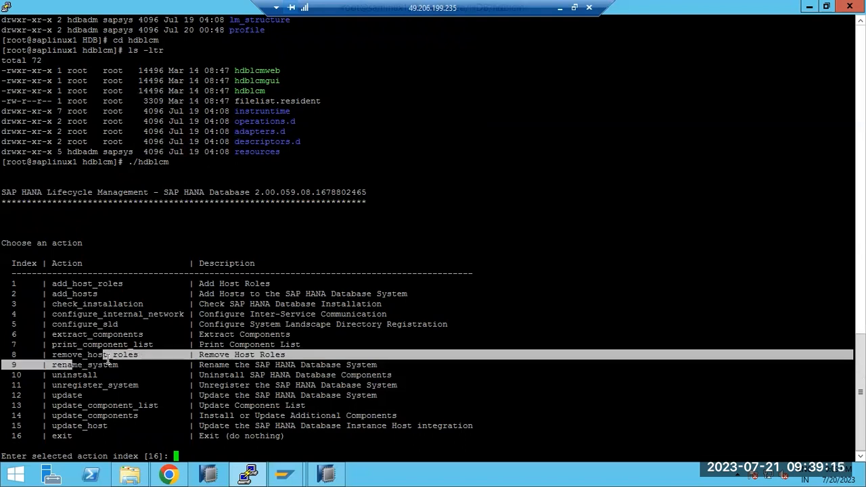
left_click(58, 364)
double_click(59, 364)
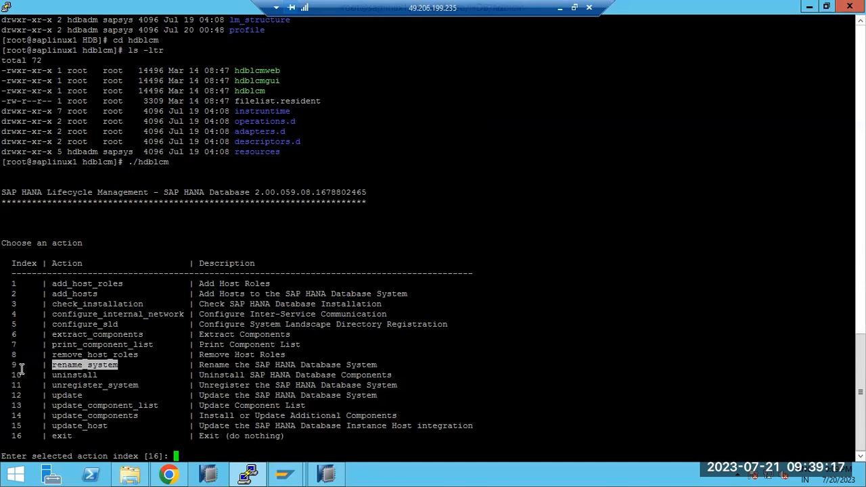
left_click_drag(9, 364, 125, 363)
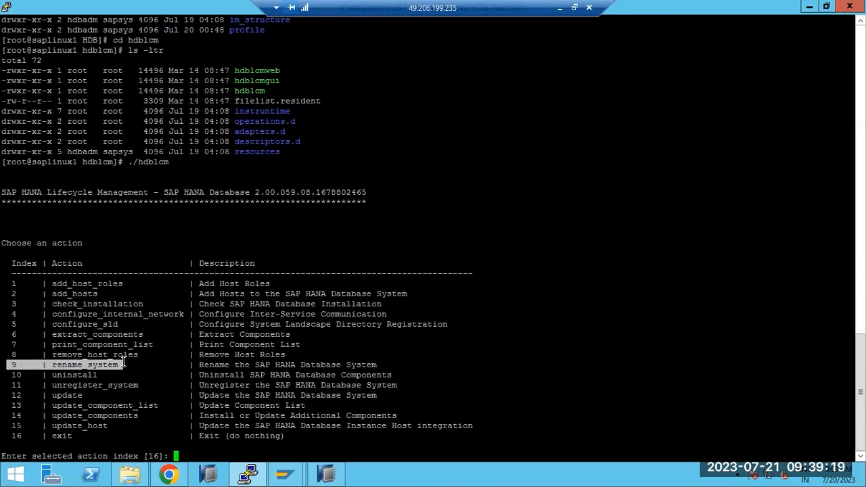
double_click(58, 374)
double_click(63, 384)
left_click(66, 399)
double_click(65, 404)
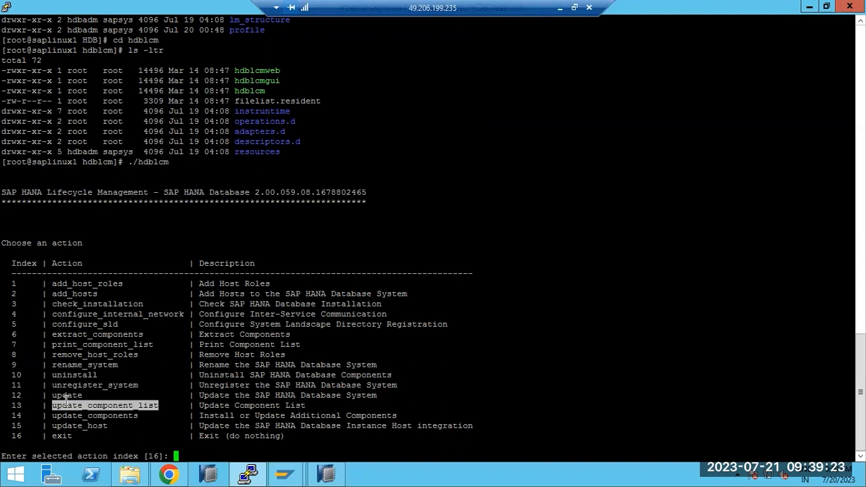
double_click(75, 396)
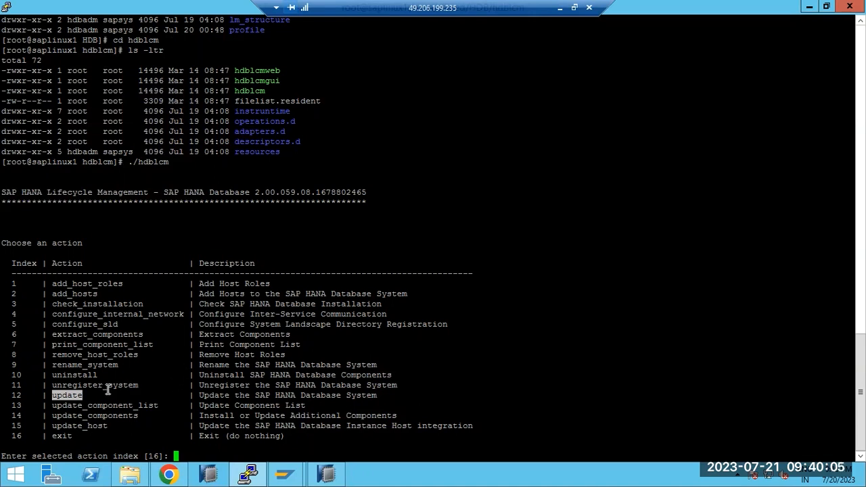
Choose action 9, rename_system, keeping the default target host name, system usage 1 (production) and the default local listen interface.
double_click(82, 365)
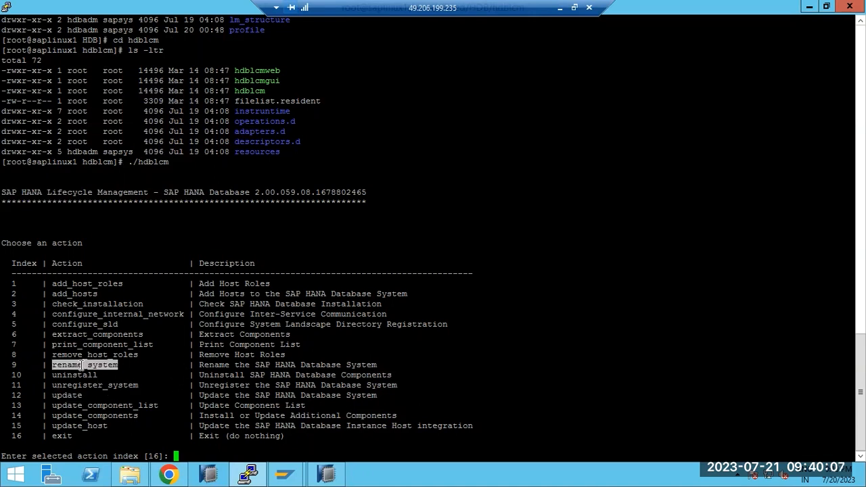
type("9")
key("Return")
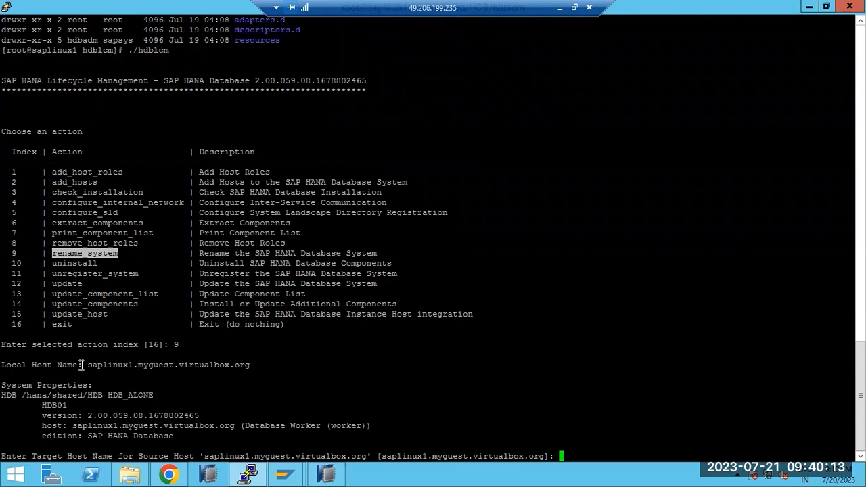
key("Return")
type("1")
key("Return")
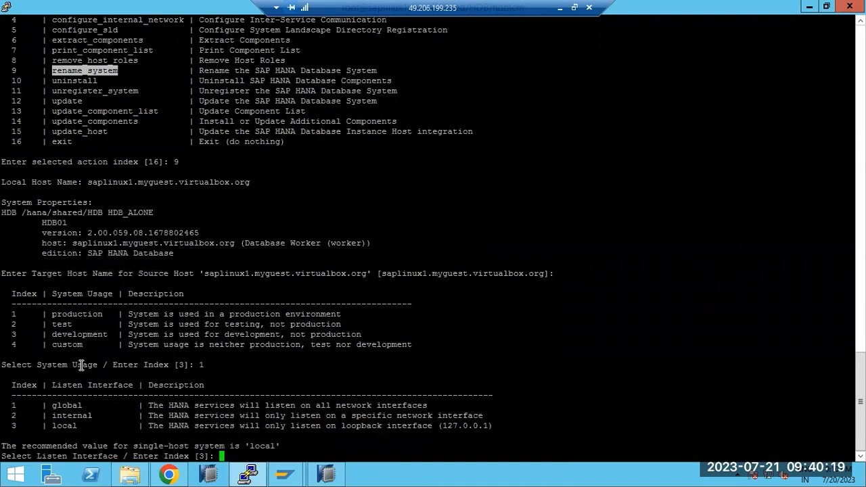
key("Return")
Enter the source system administrator (hdbadm) password, retrying until the rename dialog accepts it.
key("Return")
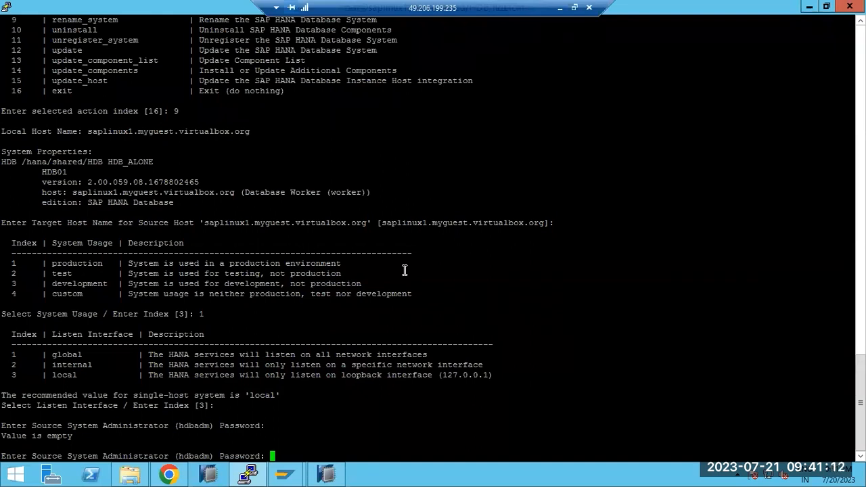
key("Return")
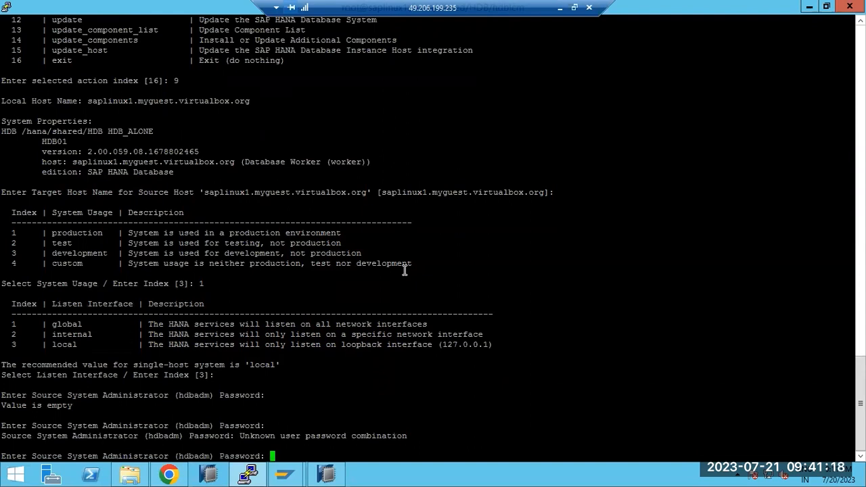
key("Return")
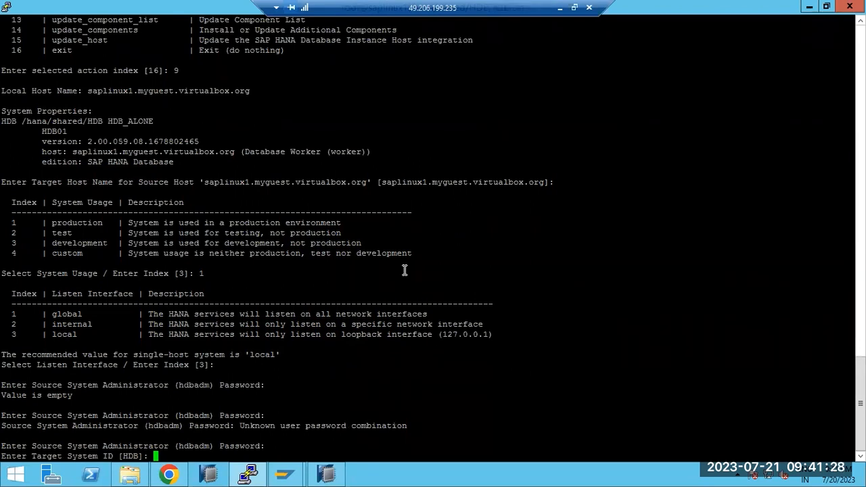
Keep HDB as the target system ID, try target instance number 00, and set the instance number to 01.
key("Return")
type("00")
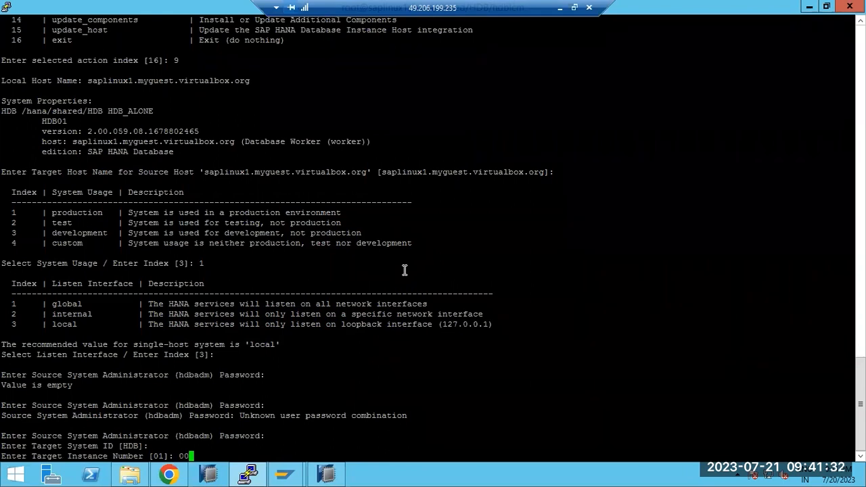
key("Return")
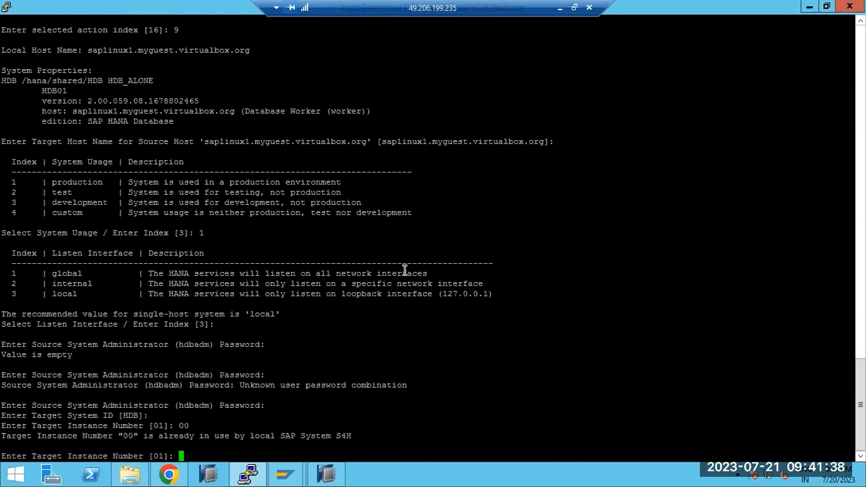
type("01")
key("Return")
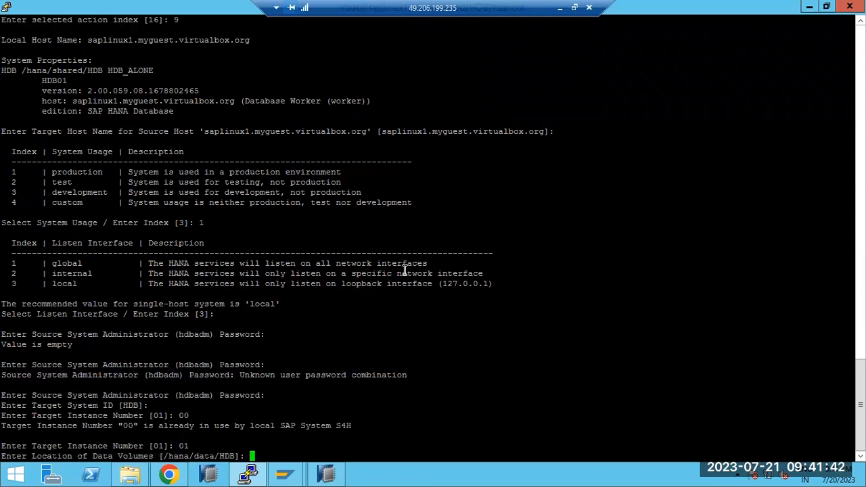
Accept the default data, log and backup locations and leave the System Database user's password unchanged.
key("Return")
key("Return")
key("Return")
key("Return")
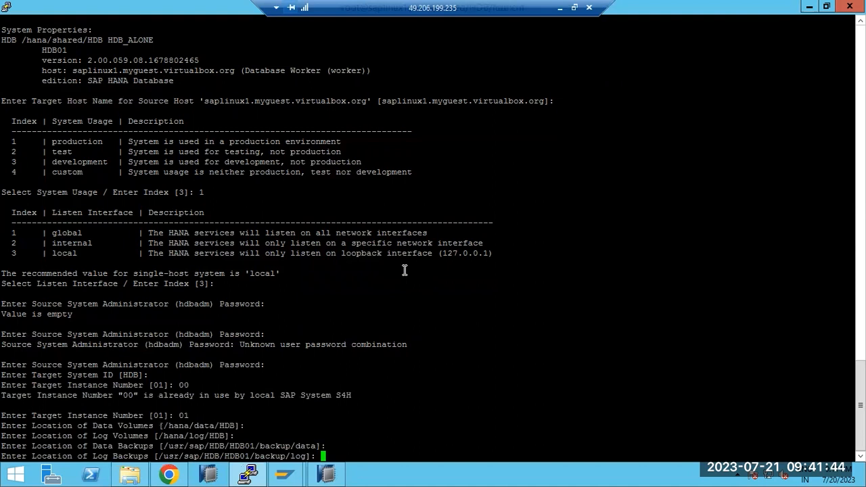
key("Return")
key("Return")
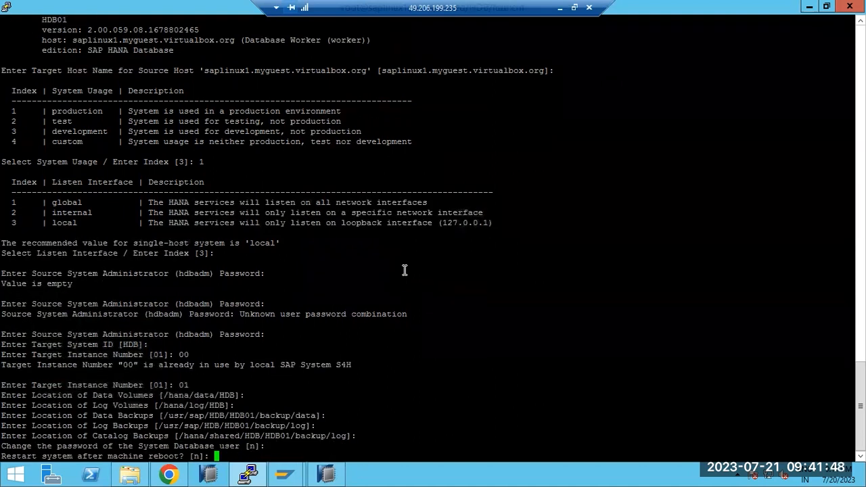
Enable restarting the system after machine reboot and confirm the rename summary with y.
type("y")
key("Return")
key("Return")
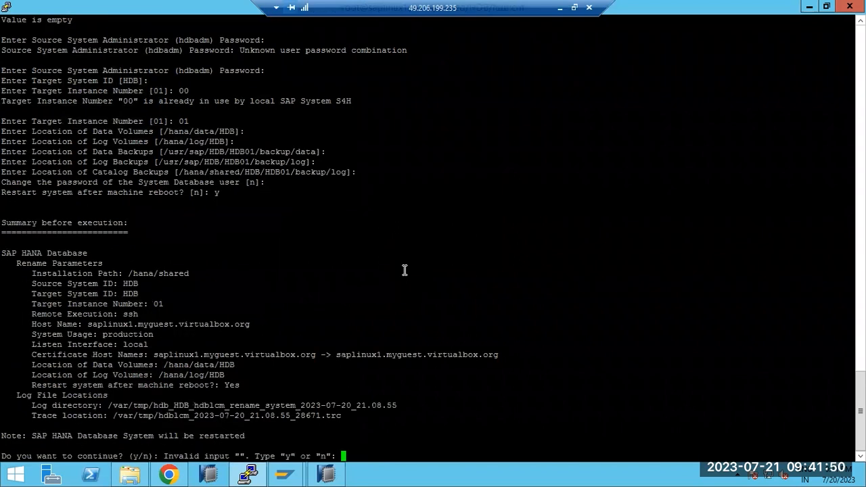
type("y")
key("Return")
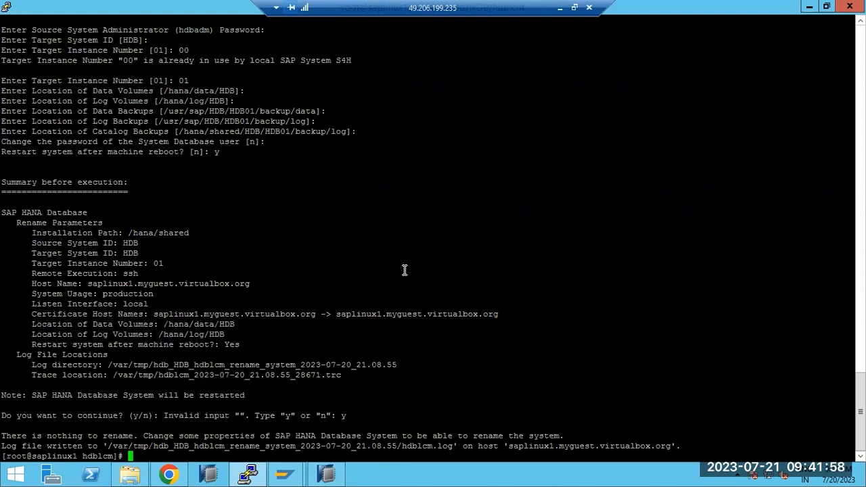
Highlight part of the rename output and rerun ./hdblcm to bring its action list back up.
left_click_drag(214, 435, 354, 430)
left_click(64, 414)
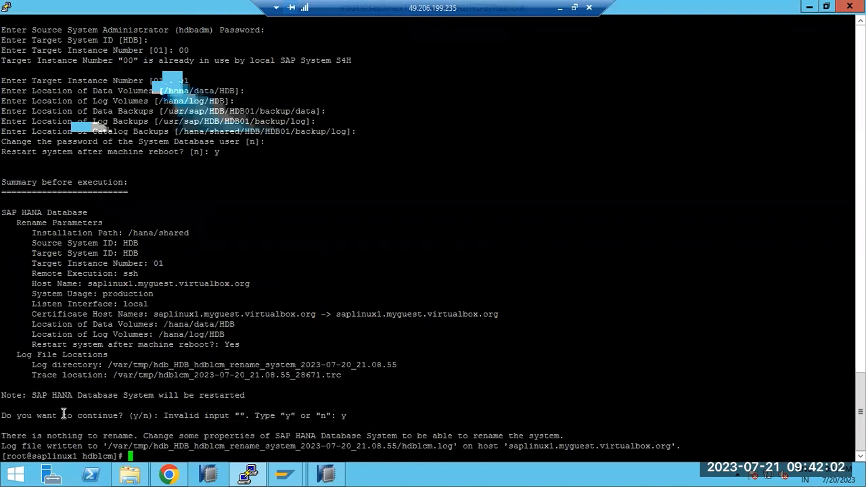
key("Up")
key("Return")
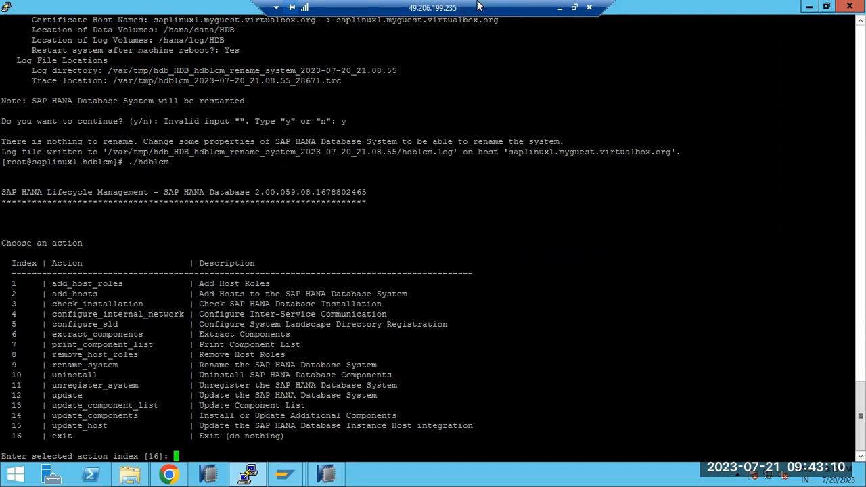
Switch to SAP HANA Studio and open an SQL console for the HDB@HDB (SYSTEM) database.
left_click(331, 476)
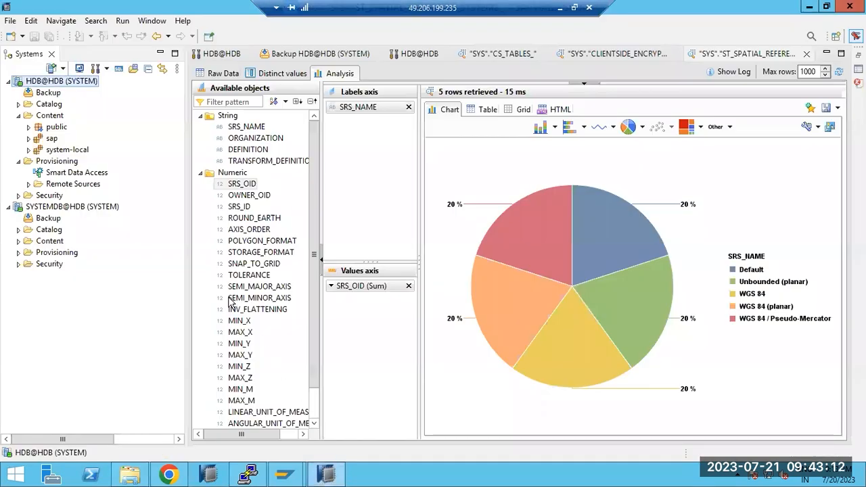
right_click(41, 80)
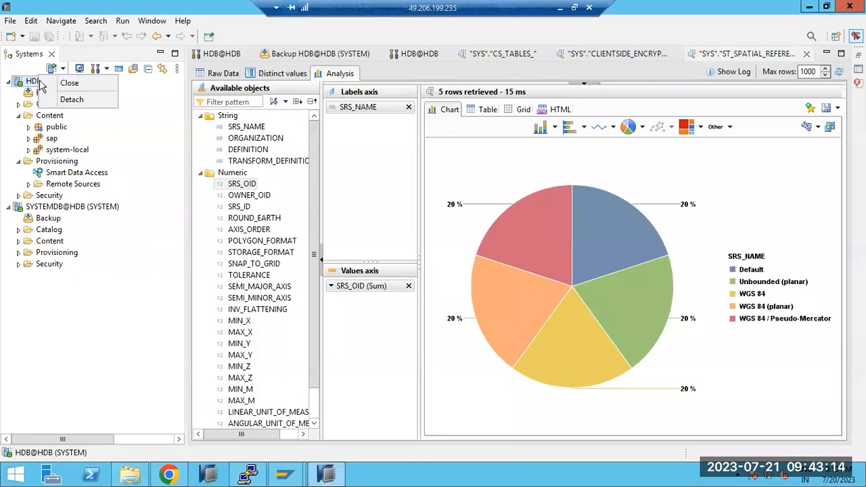
left_click(30, 91)
left_click(37, 81)
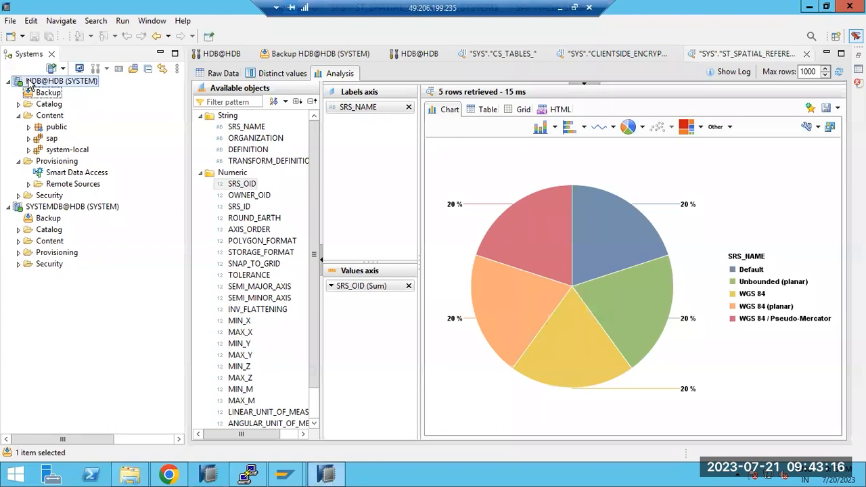
right_click(38, 82)
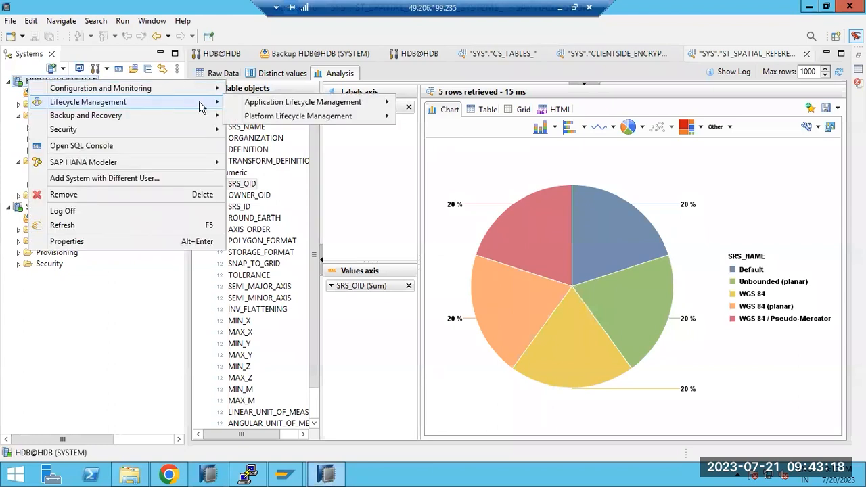
mouse_move(199, 119)
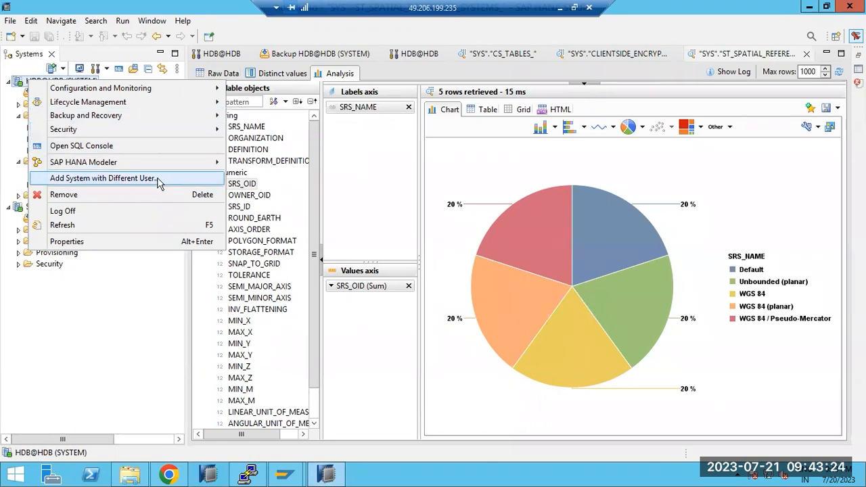
mouse_move(108, 163)
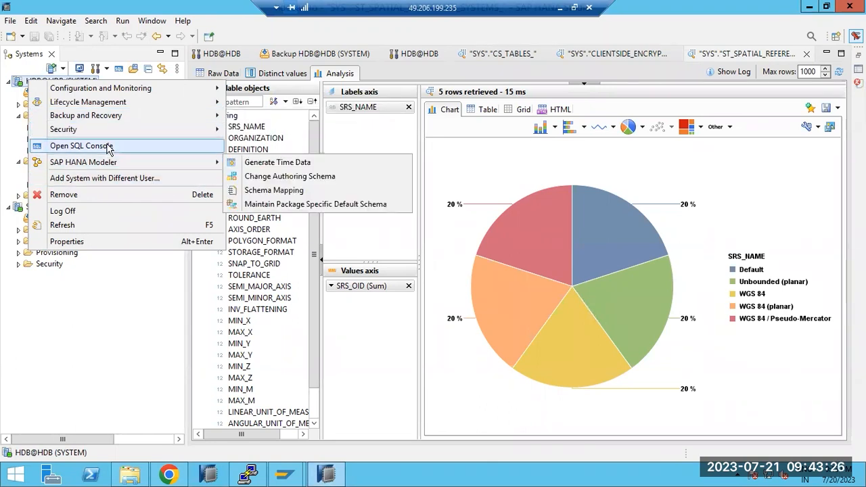
left_click(107, 145)
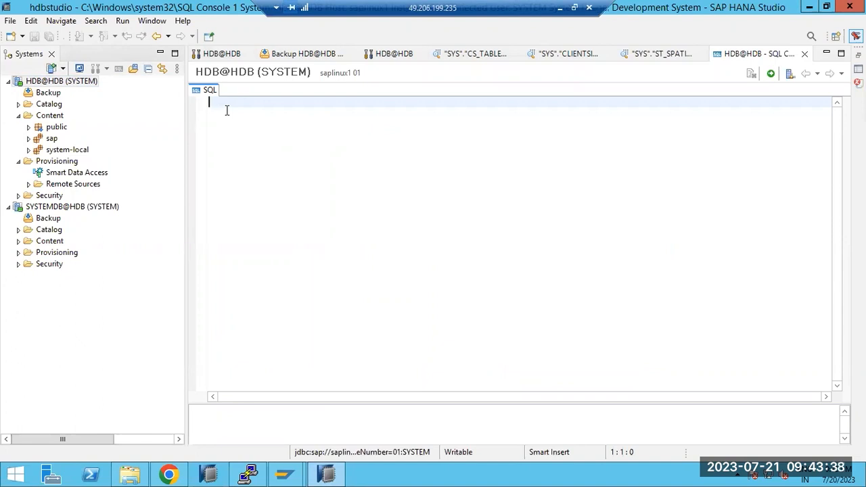
type("SEL")
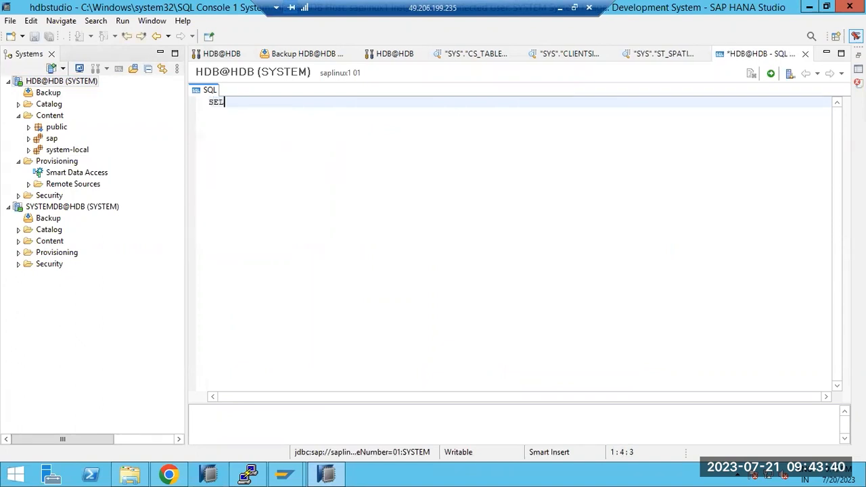
type("ECT")
key("ctrl+z")
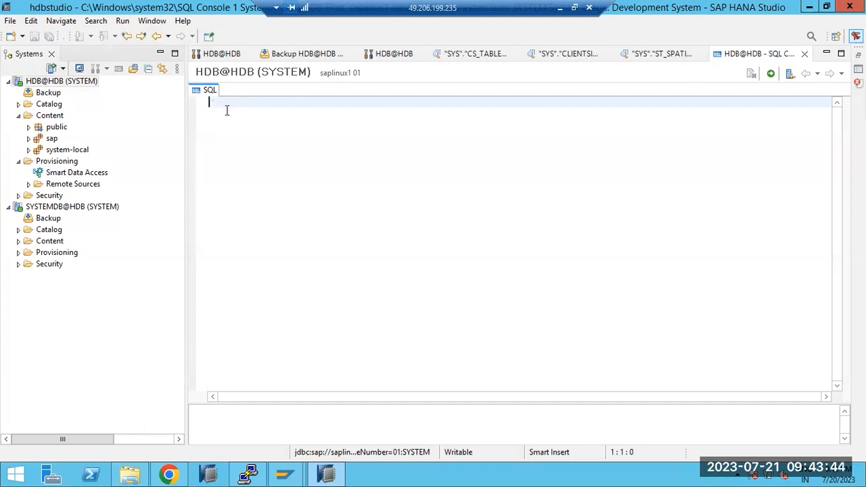
left_click(63, 84)
right_click(63, 85)
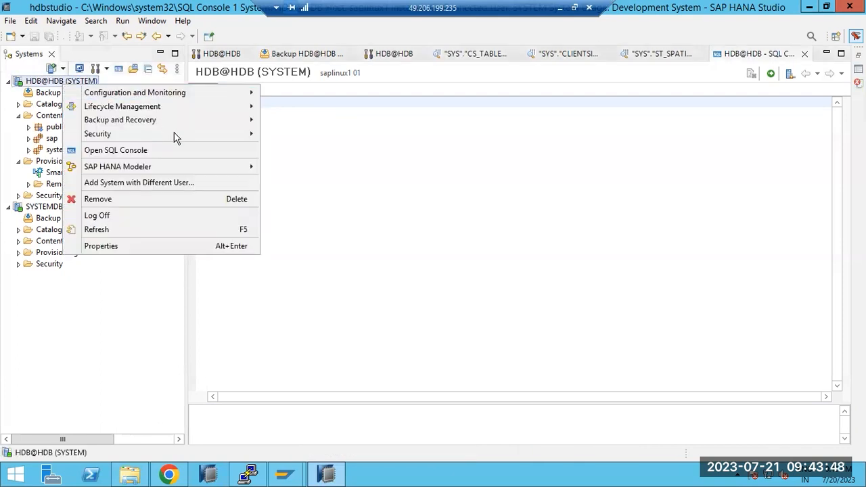
Switch to the PuTTY terminal and start action 9, rename_system, from the hdblcm action list.
mouse_move(184, 139)
left_click(248, 476)
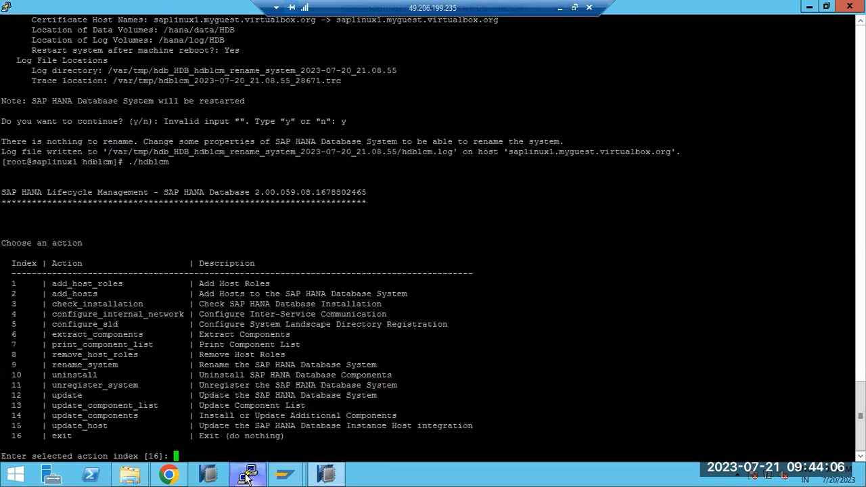
left_click_drag(62, 304, 213, 356)
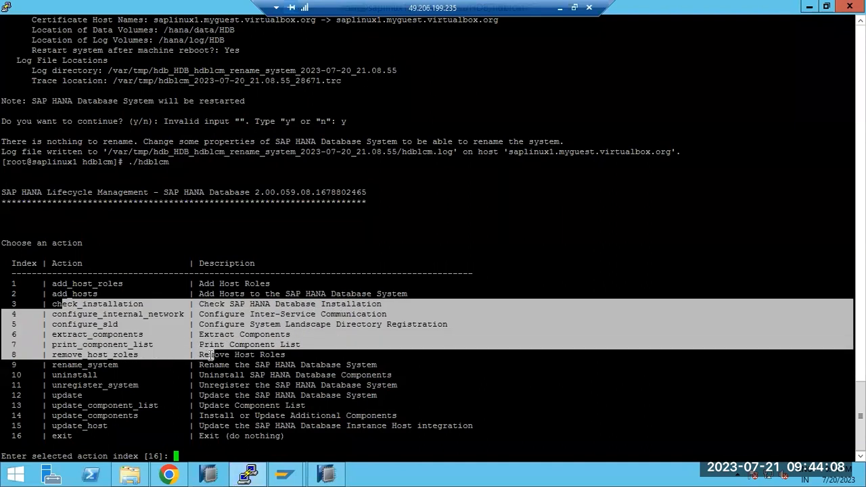
left_click(233, 365)
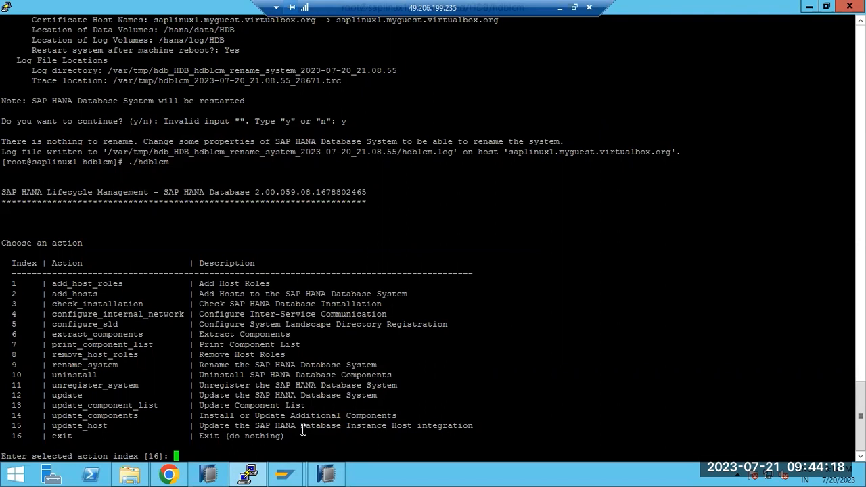
type("9")
key("Return")
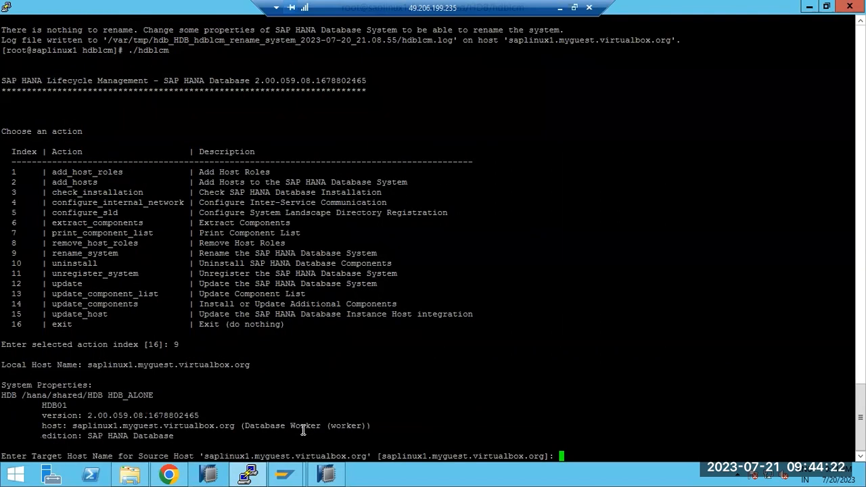
Accept the default target host name, development system usage and local listen interface, and enter the hdbadm source system administrator password.
key("Return")
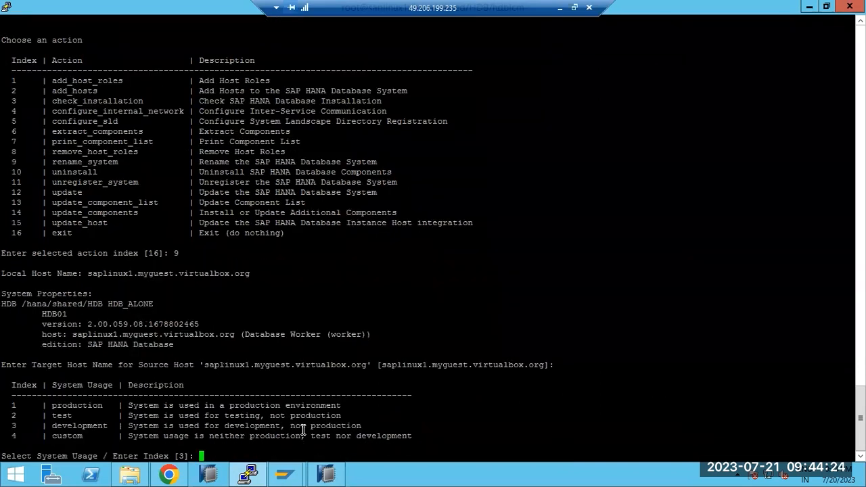
key("Return")
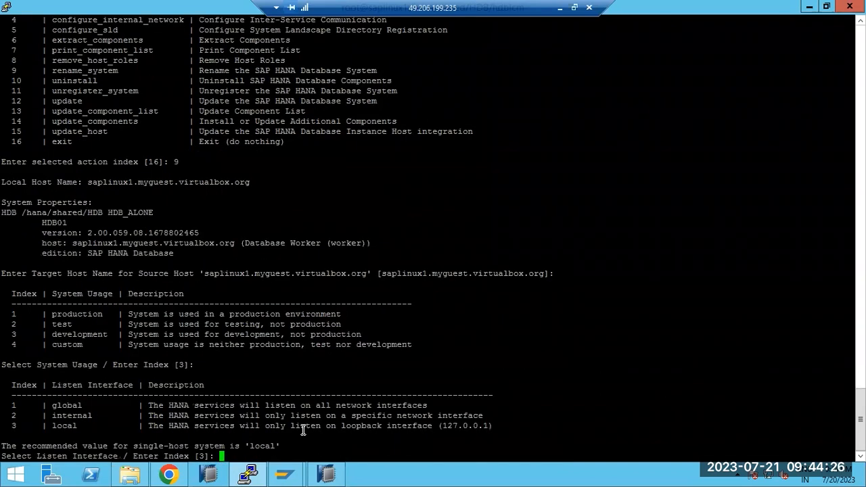
key("Return")
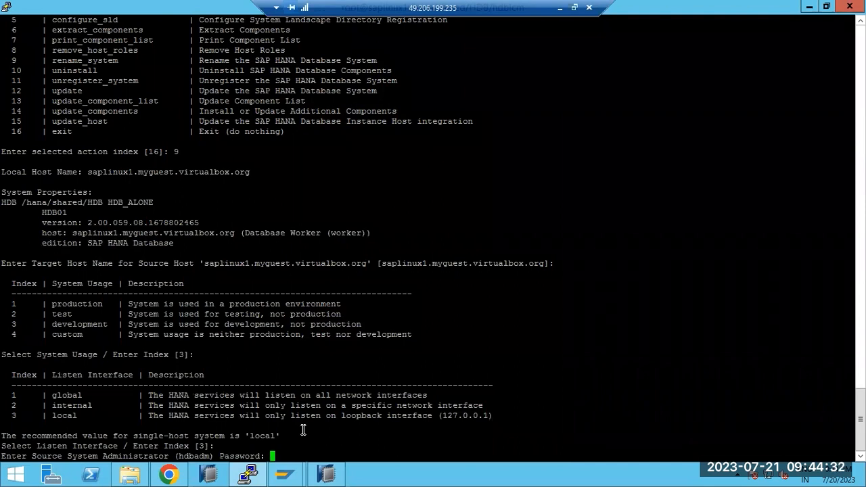
key("Return")
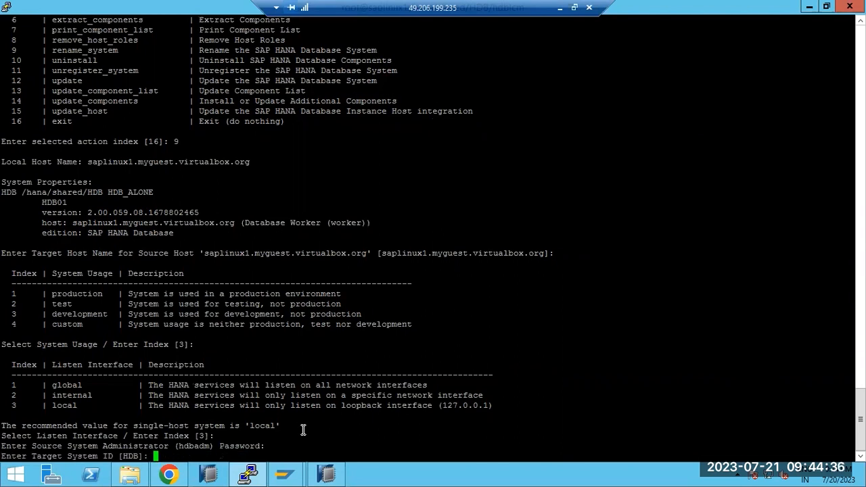
Keep the target system ID HDB and set the target instance number to 10.
key("Return")
type("10")
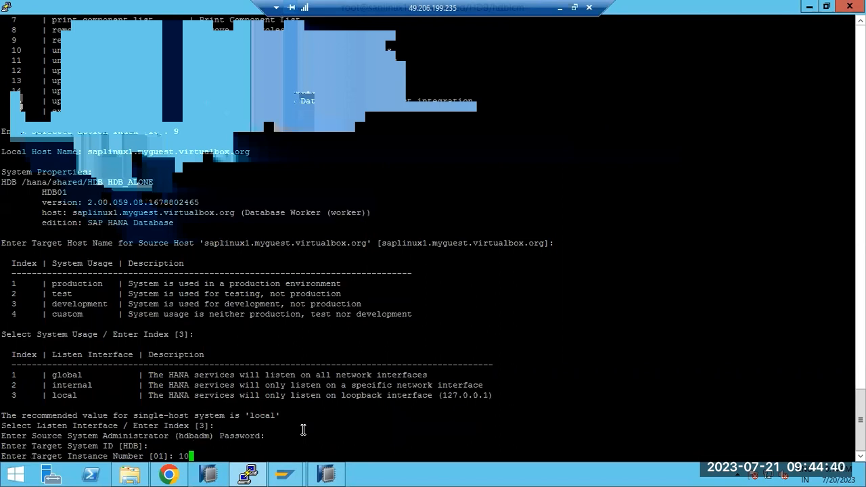
key("Return")
Accept the default volume and backup locations for the HDB10 rename and keep the System Database user's password.
key("Return")
key("Return")
key("Return")
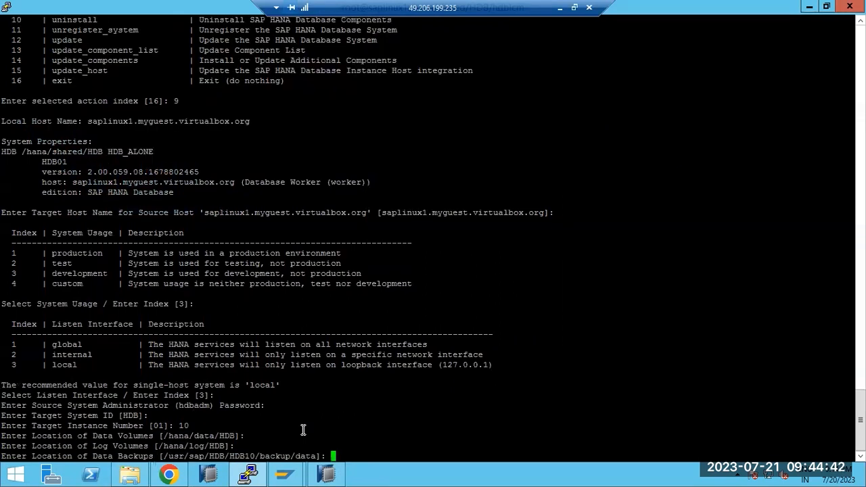
key("Return")
key("Return")
key("Return")
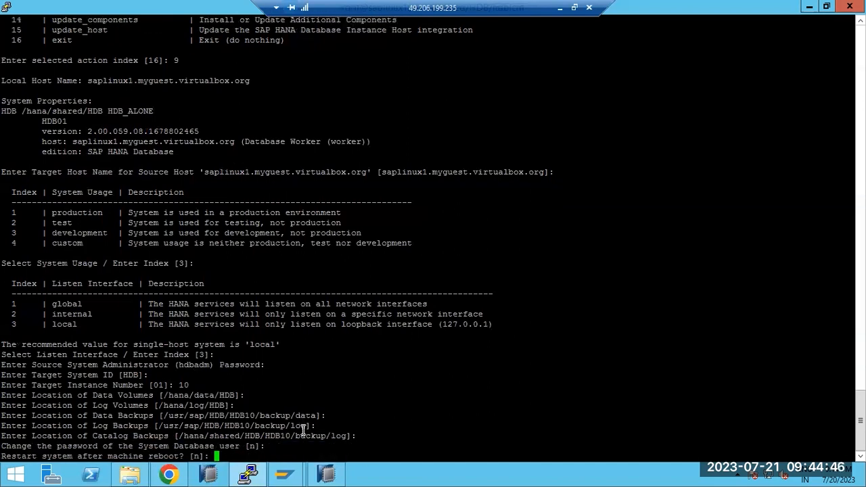
Leave restarting the system after machine reboot disabled and confirm the instance 10 rename summary with y.
key("Return")
type("y")
key("Return")
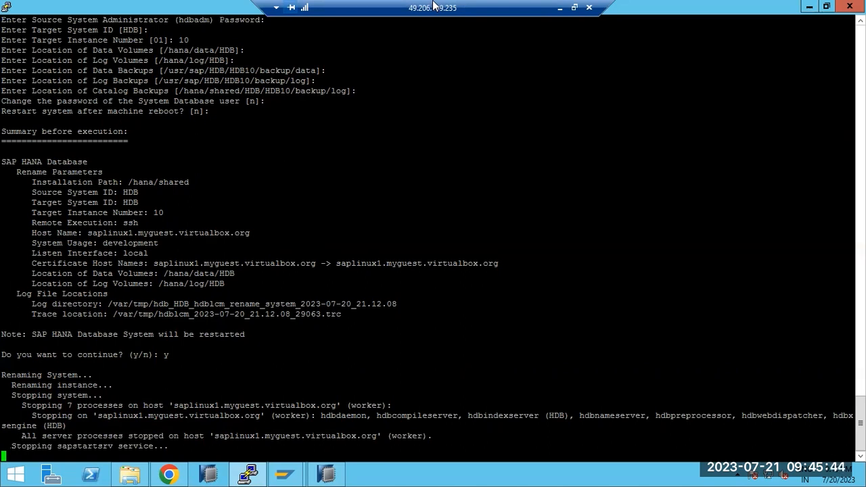
Switch to SAP HANA Studio, open the administration view of HDB@HDB (SYSTEM) and cancel the SAP Start Service logon.
left_click(326, 473)
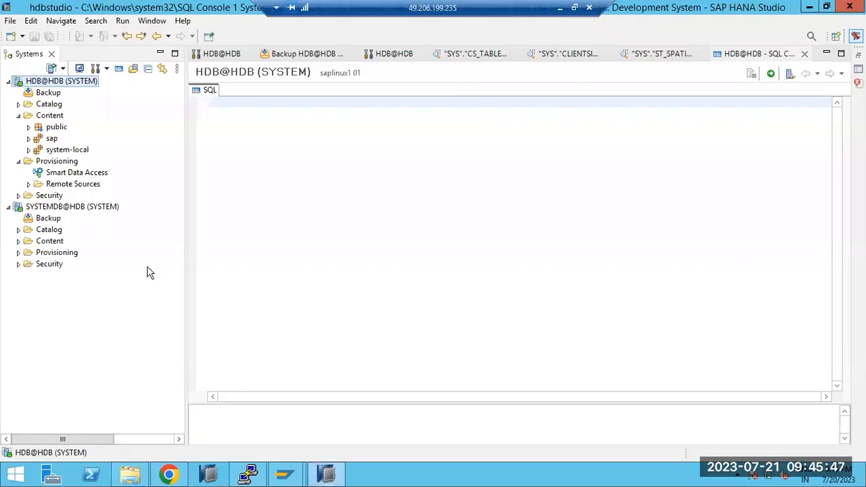
double_click(48, 82)
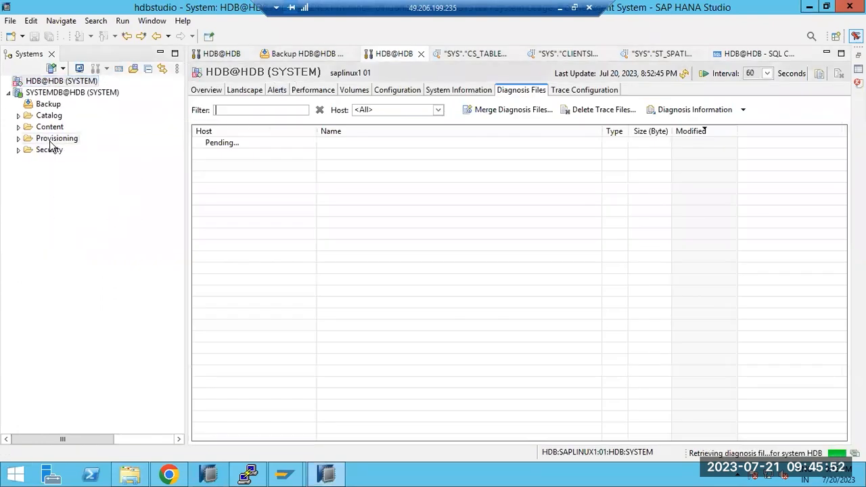
left_click(47, 94)
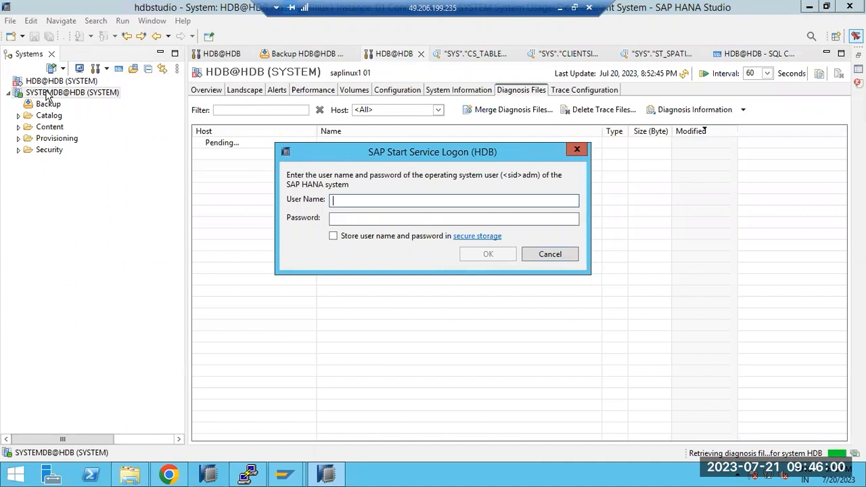
left_click(554, 257)
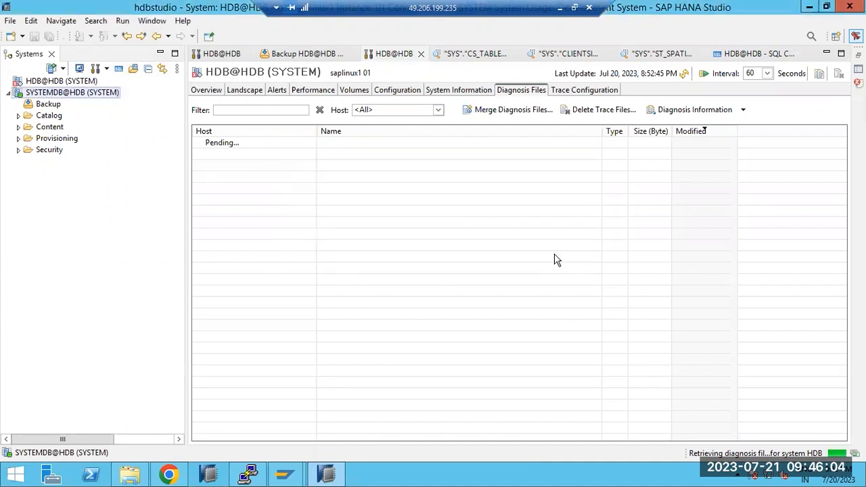
Return to the PuTTY terminal, review the rename output and highlight its "SAP HANA Database System renamed" line.
left_click(247, 474)
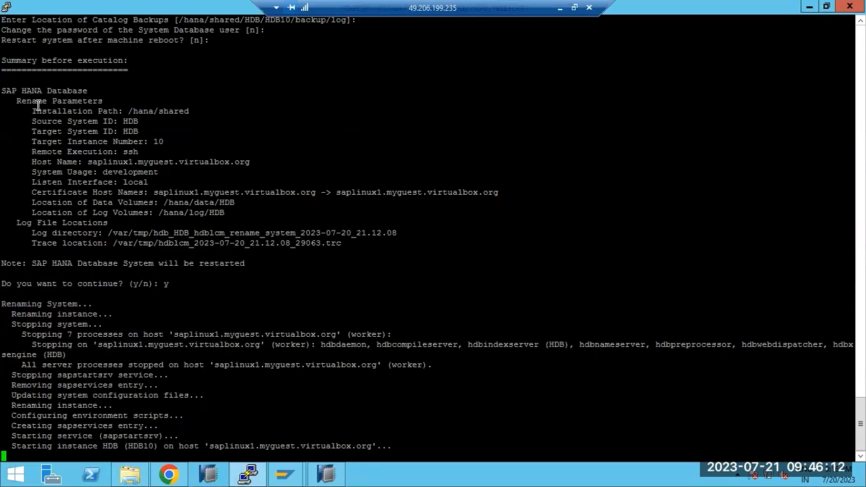
scroll(38, 105, "up", 7)
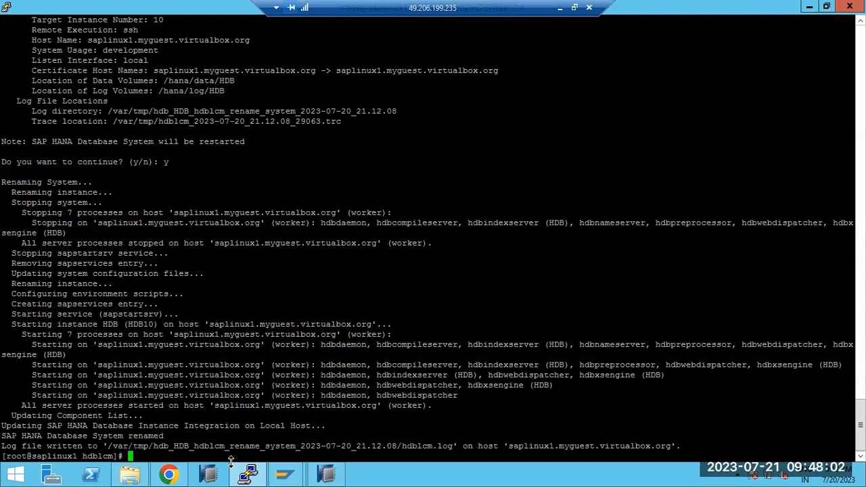
triple_click(109, 436)
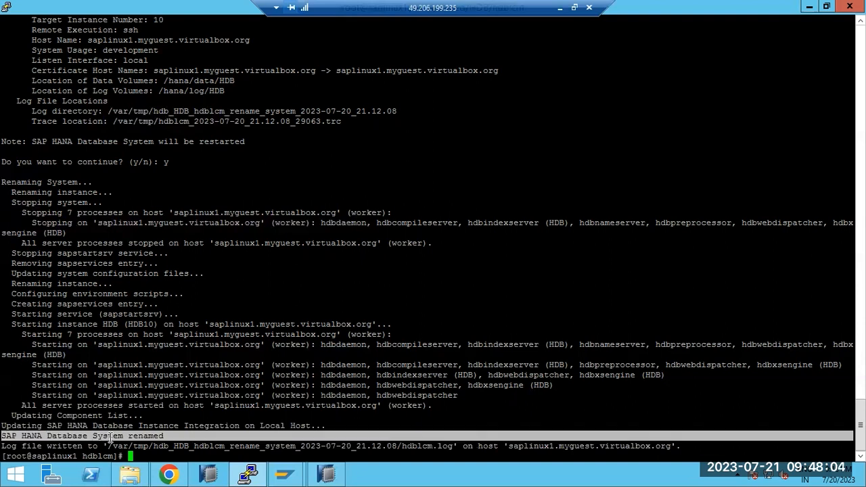
Rerun ./hdblcm and choose action 9, rename_system, to start another rename of the HANA database system.
type("ls -ltr")
key("Up")
key("Return")
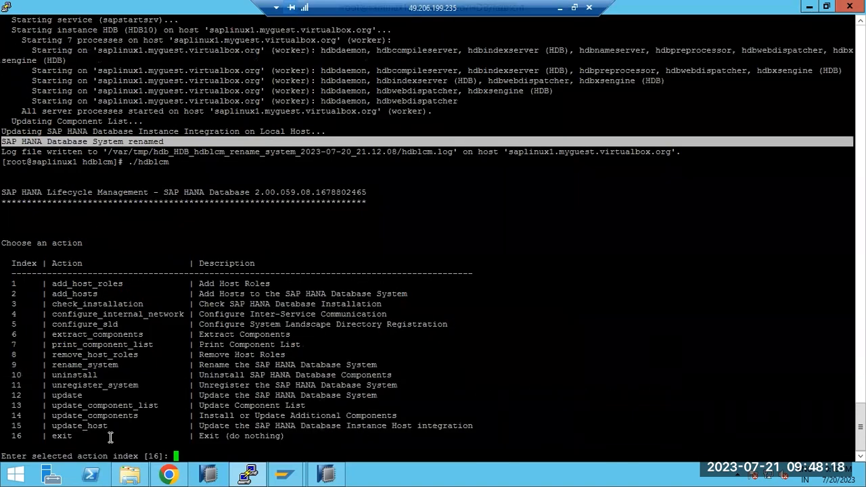
type("9")
key("Return")
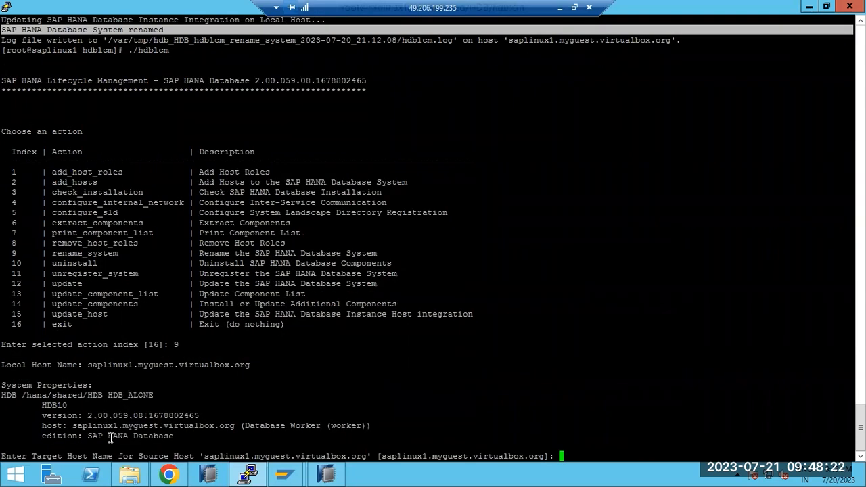
Keep the default target host name, development usage and local listen interface, and enter the hdbadm administrator password again.
key("Return")
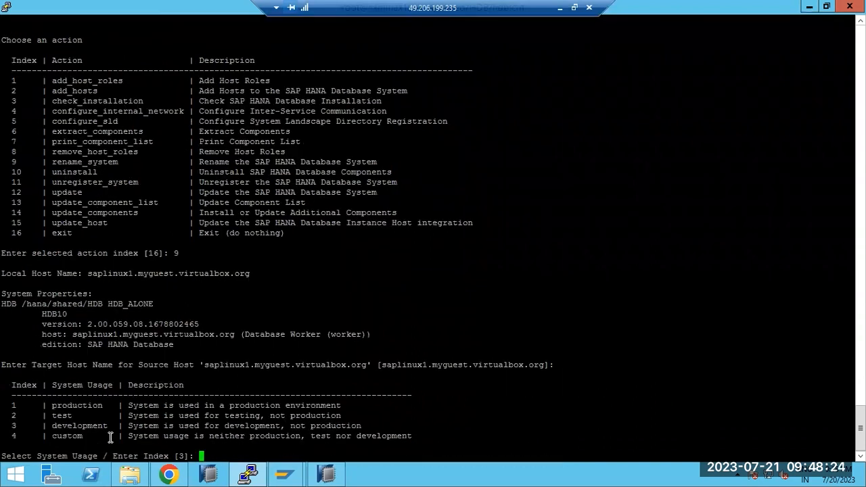
key("Return")
key("Return")
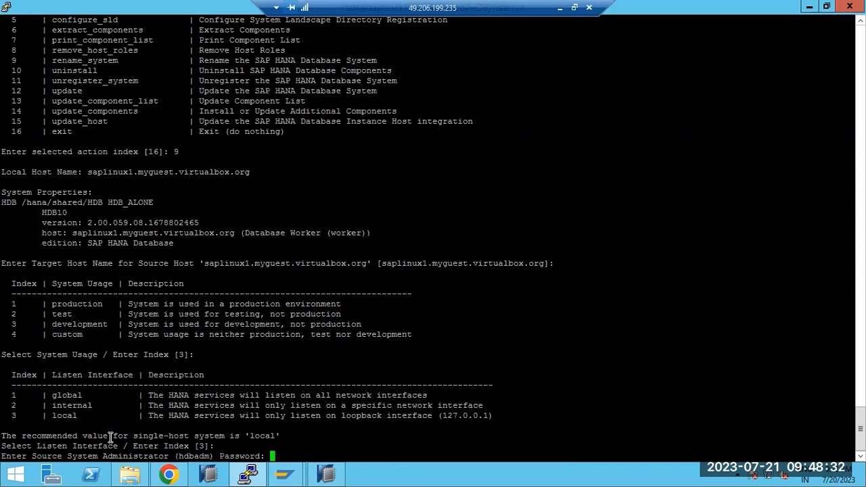
key("Return")
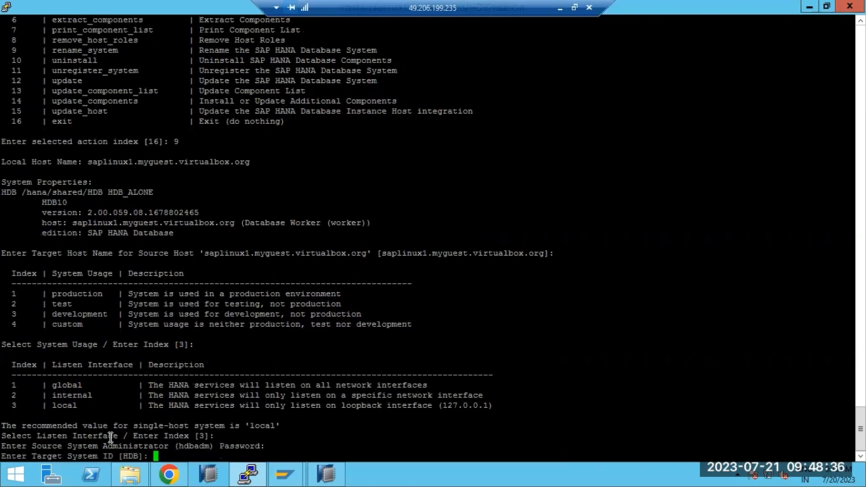
Keep the target system ID HDB and set the target instance number back to 01.
key("Return")
type("01")
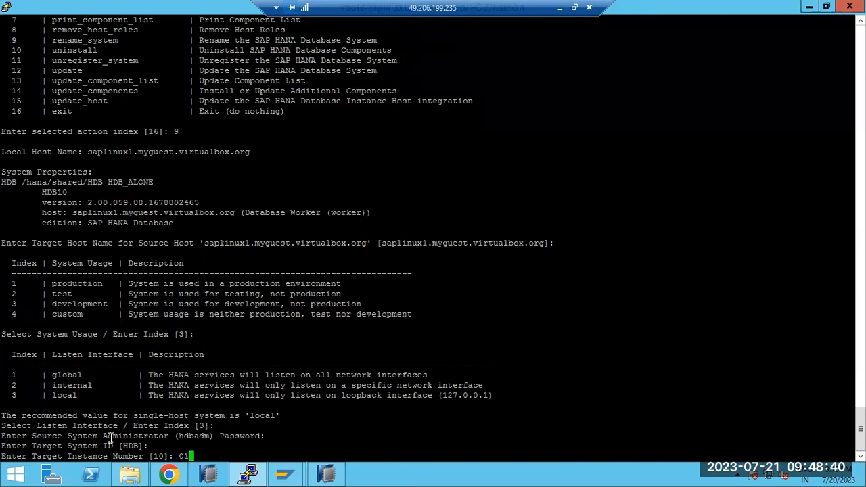
key("Return")
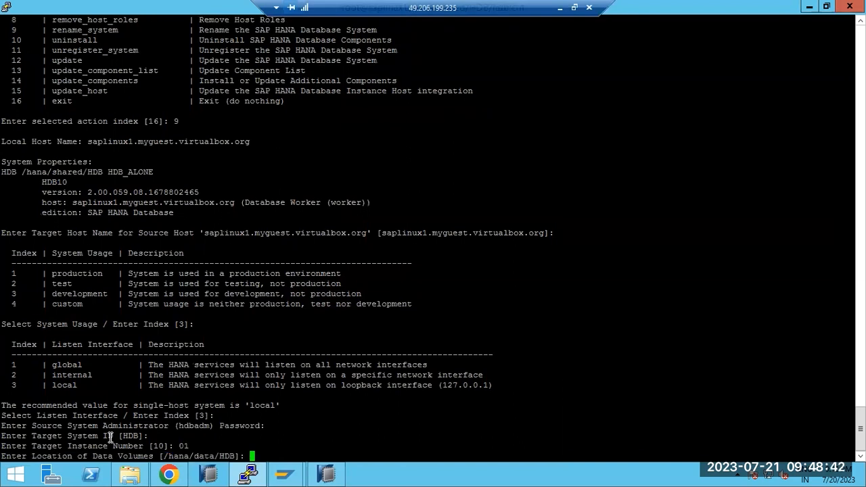
Accept the default data, log and backup locations for HDB01 and leave the System Database user's password unchanged.
key("Return")
key("Return")
key("Return")
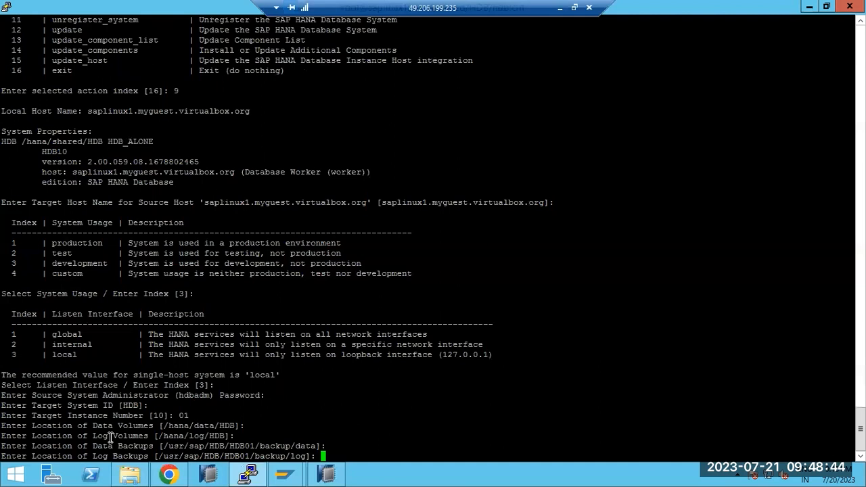
key("Return")
key("Return")
key("Return")
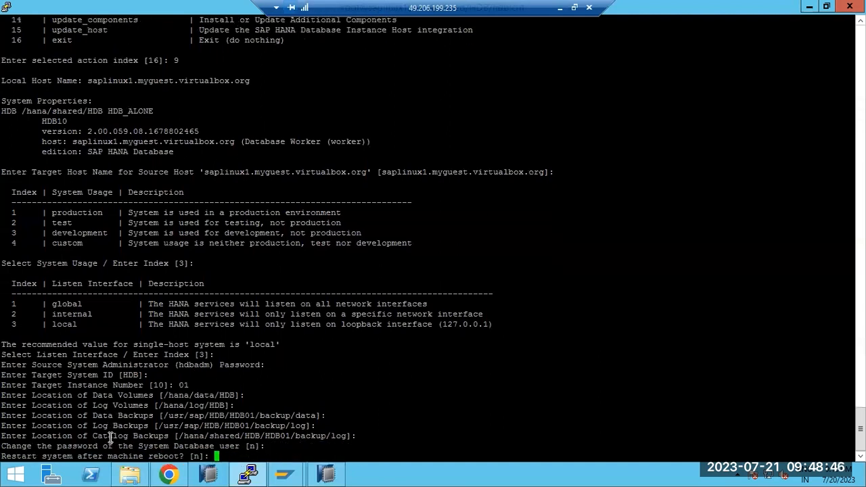
Decline restarting the system after machine reboot and confirm the instance 01 rename summary with y.
key("Return")
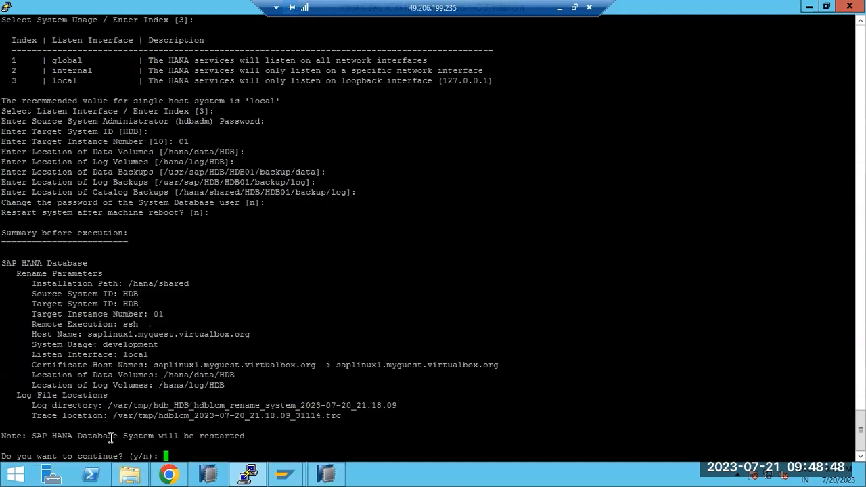
type("y")
key("Return")
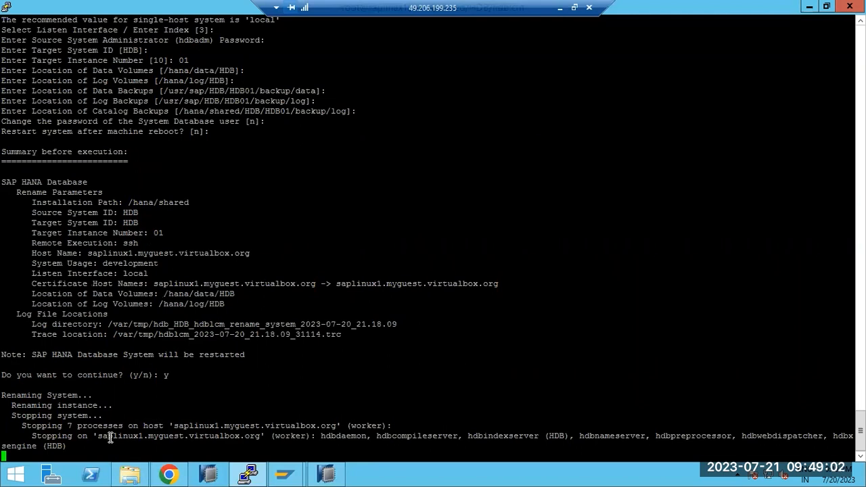
Check the Software Provisioning Manager session on the other remote desktop and return to the remote desktop running the rename.
left_click(288, 478)
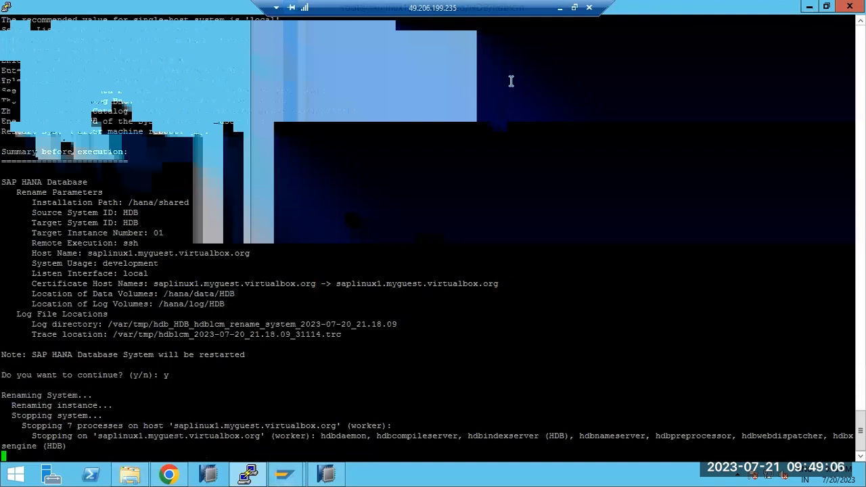
left_click(560, 7)
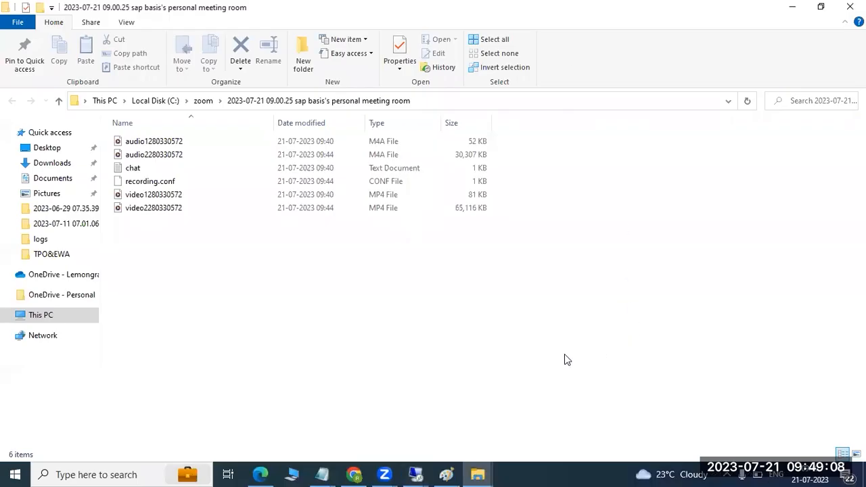
mouse_move(420, 473)
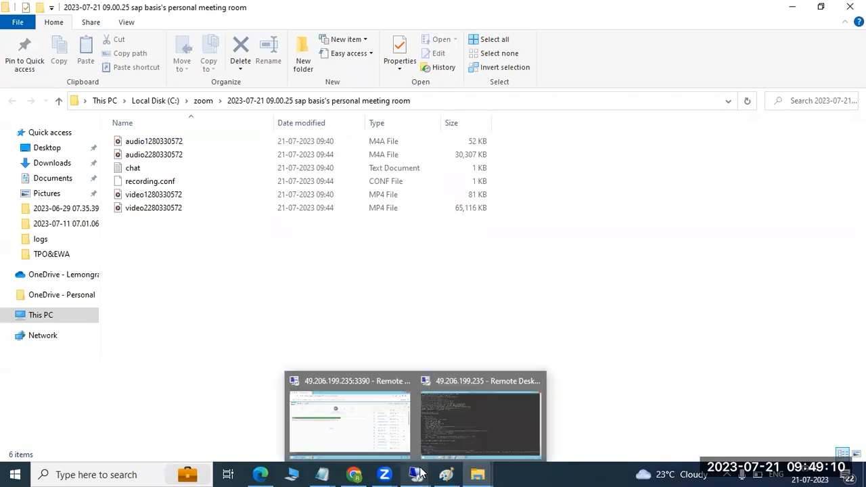
left_click(311, 409)
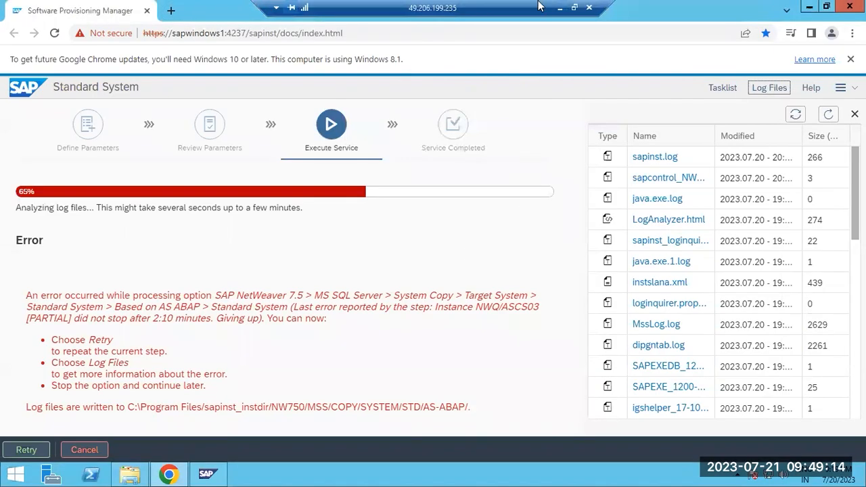
left_click(560, 7)
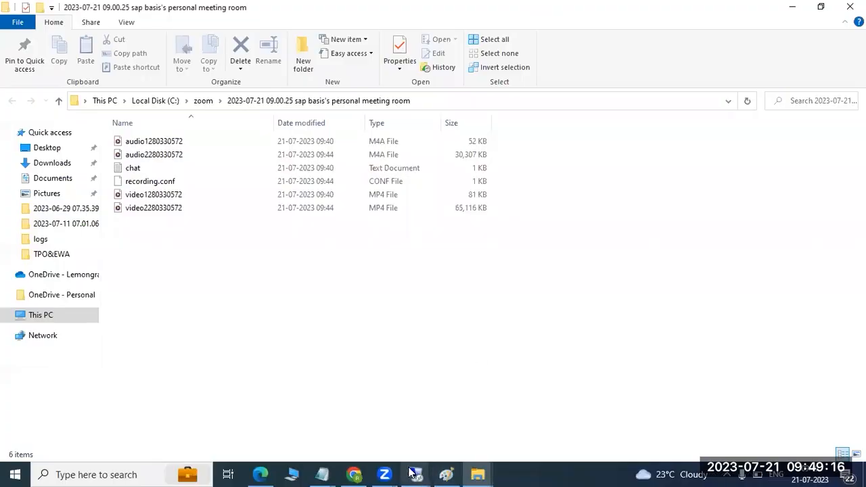
mouse_move(414, 474)
left_click(474, 404)
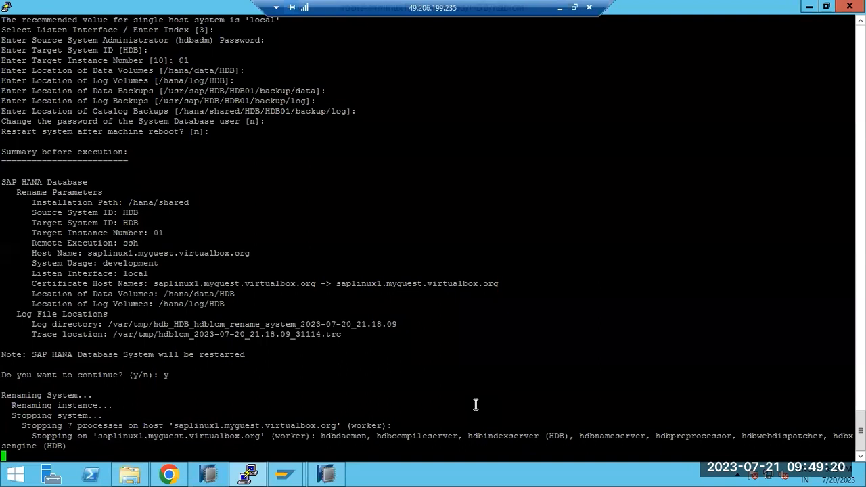
Switch to SAP HANA Studio and try to expand the Security and Provisioning folders of SYSTEMDB@HDB (SYSTEM).
left_click(249, 476)
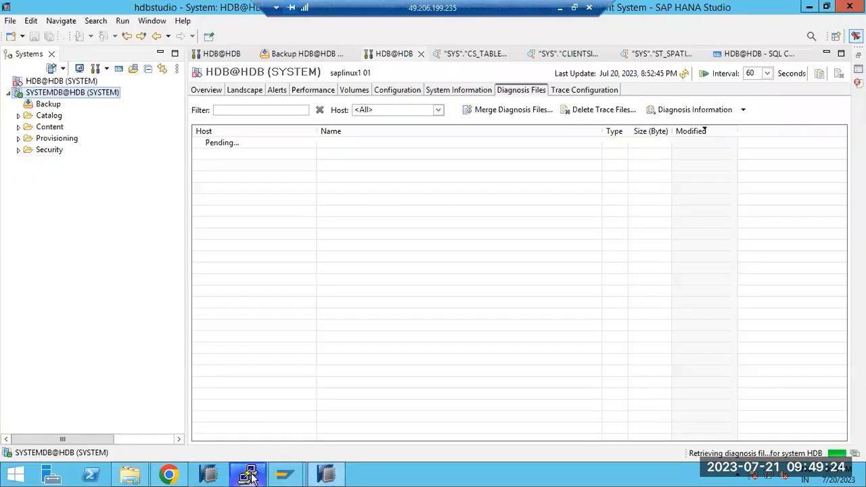
left_click(249, 475)
left_click(249, 476)
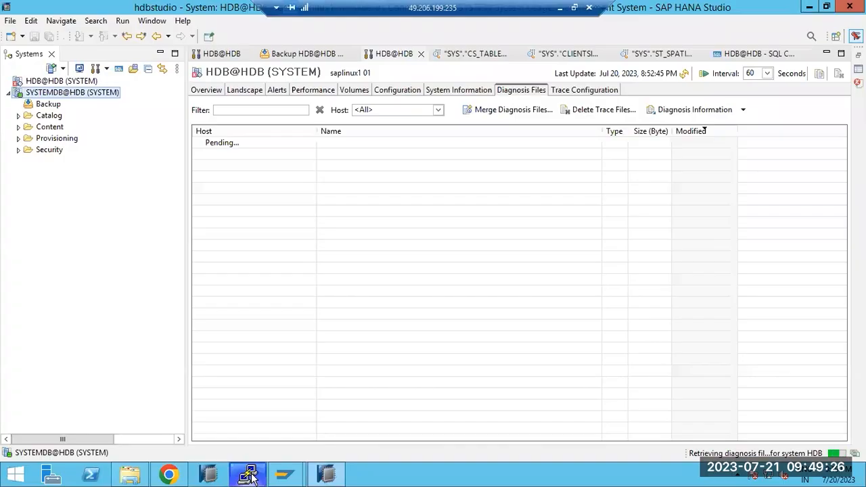
left_click(18, 150)
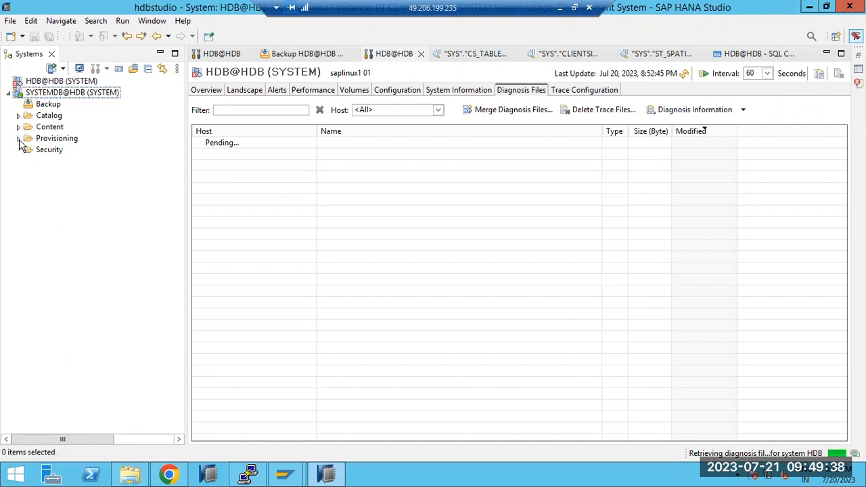
left_click(19, 139)
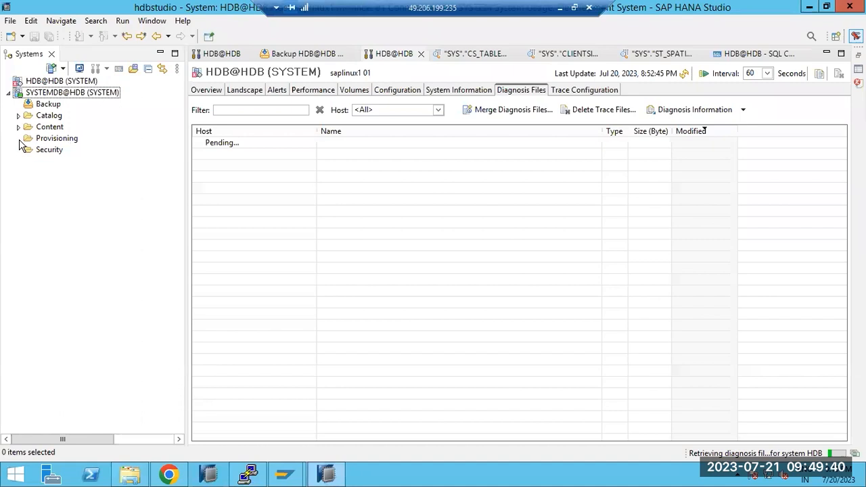